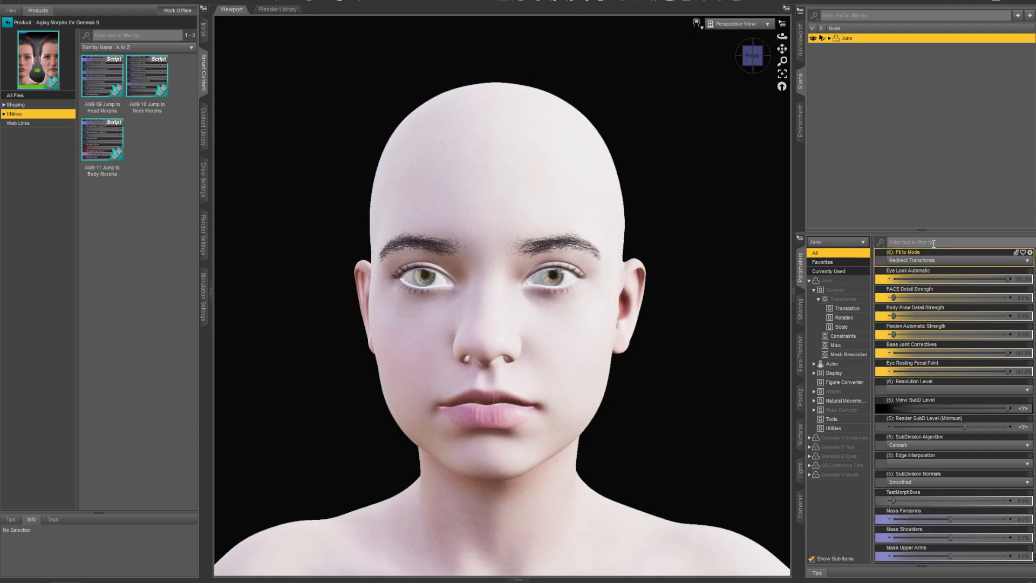
Step: Filter June's parameters by "AM" and try out the AM Aged Body 1 Shape HD morph
click(932, 242)
text(AM)
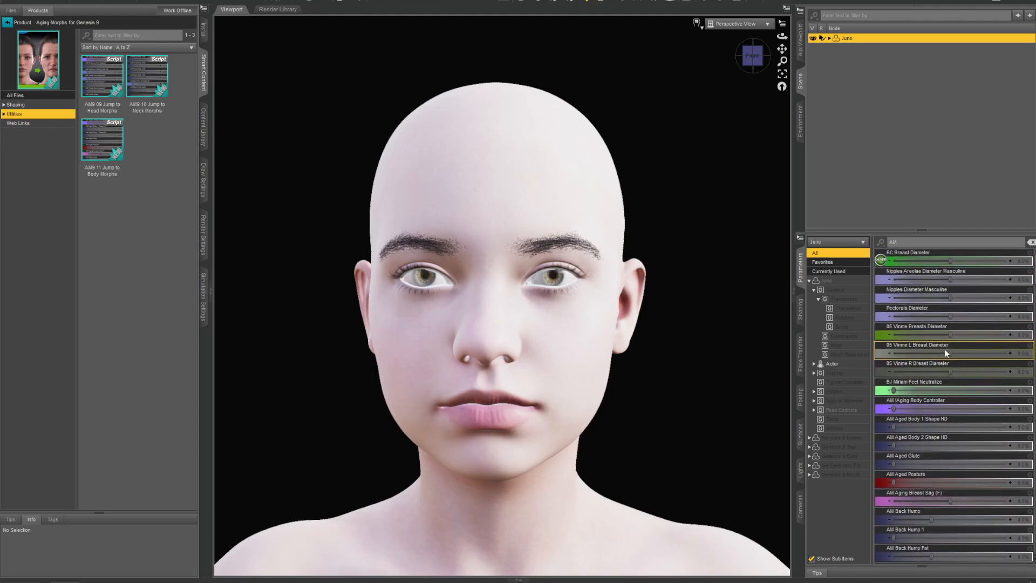
scroll(945, 353, down, 2)
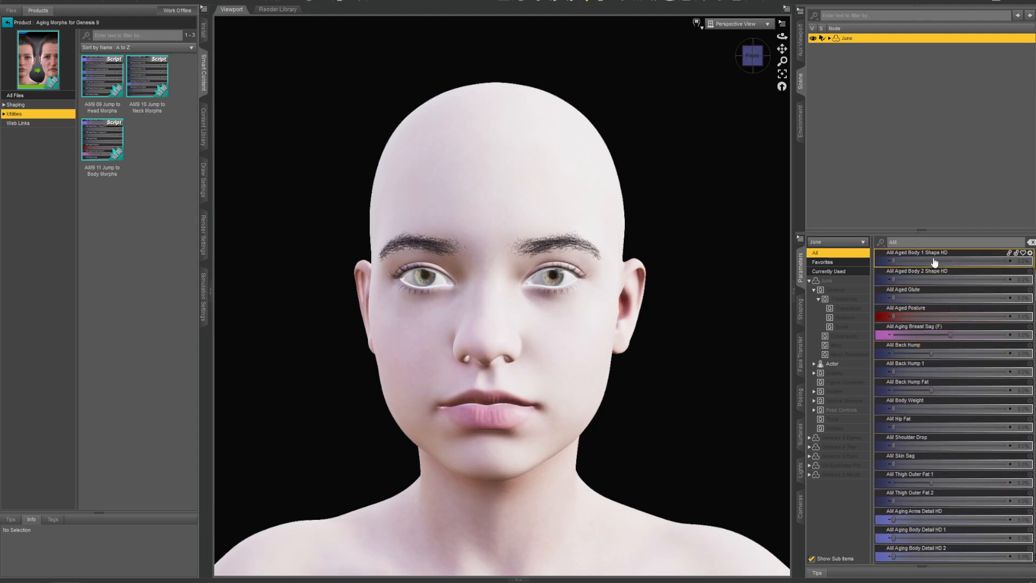
drag(1018, 260, 871, 262)
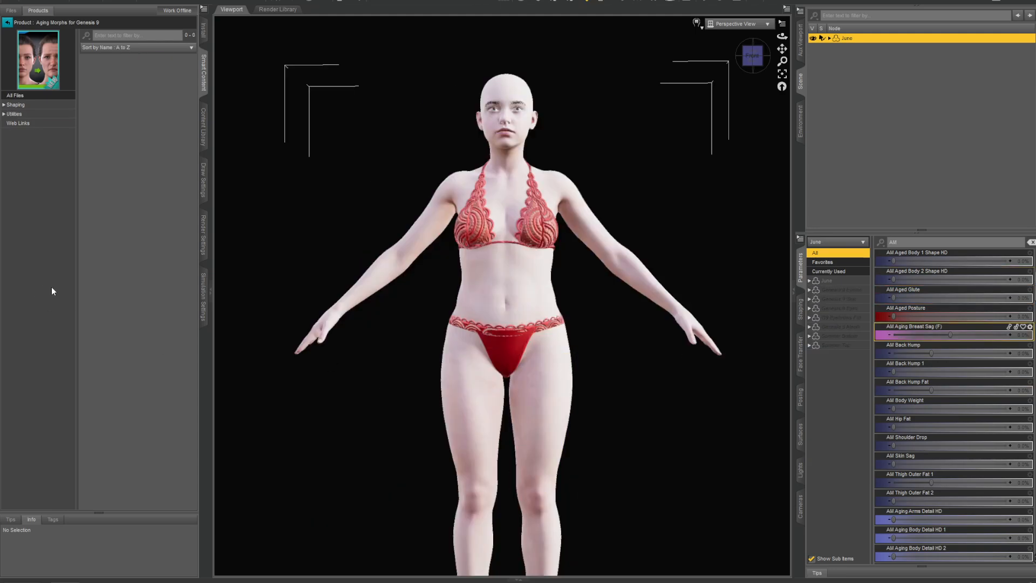
Step: Collapse the content pane to enlarge the viewport, and set the AM Aged Body 2 Shape HD morph to about 2.8%
click(214, 293)
scroll(917, 345, up, 3)
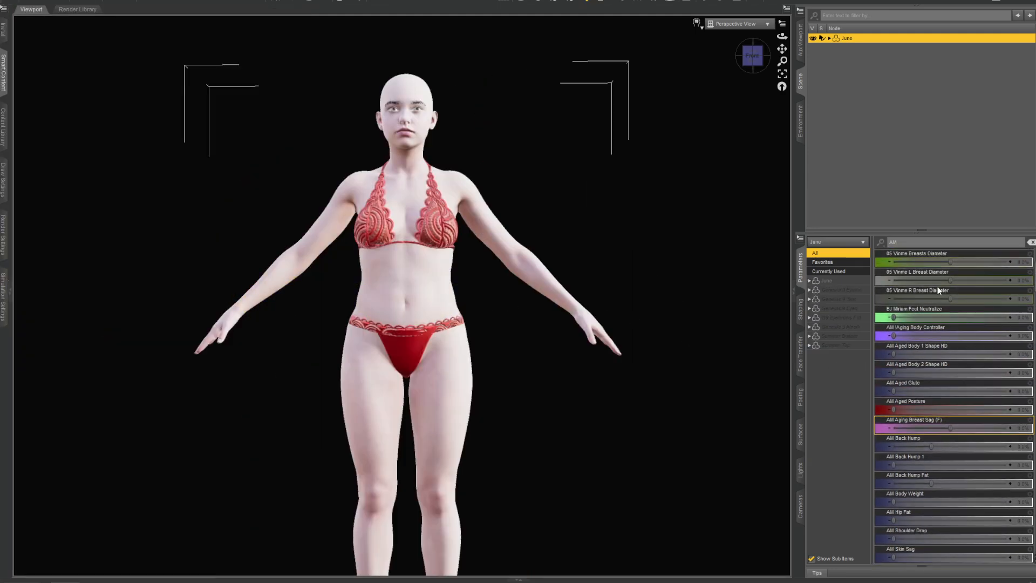
scroll(914, 366, down, 2)
drag(894, 317, 868, 317)
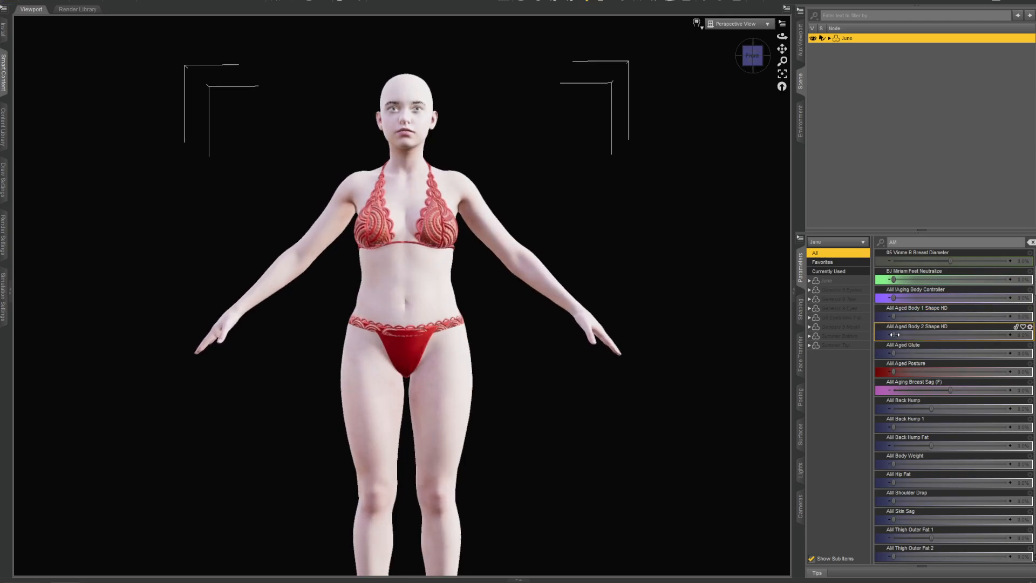
mouse_move(896, 335)
mouse_down()
mouse_move(1010, 335)
mouse_move(896, 333)
mouse_up()
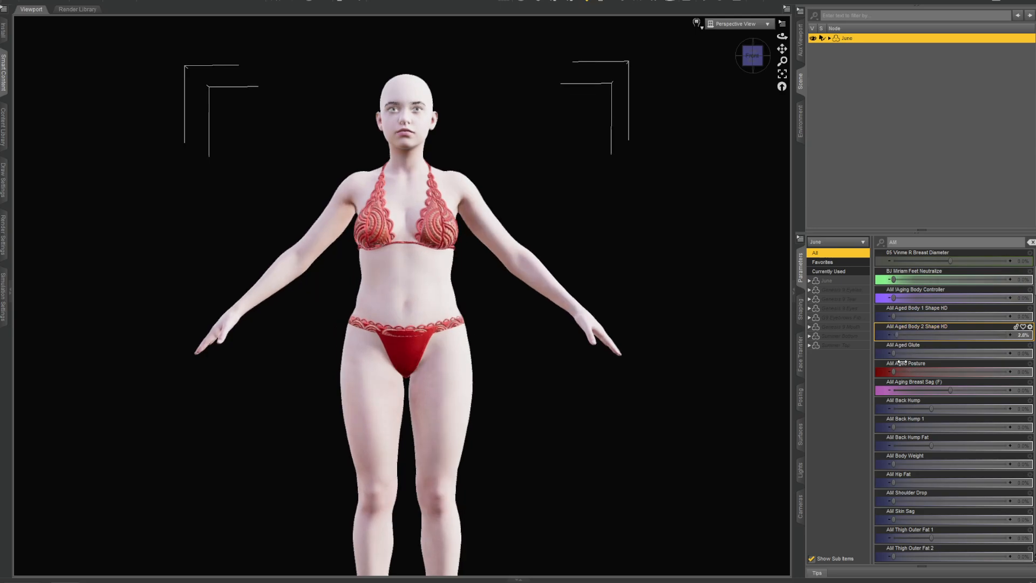
Step: Try the AM Aged Glute morph while viewing the figure from behind, and set AM Back Hump to -50%
drag(754, 65, 663, 67)
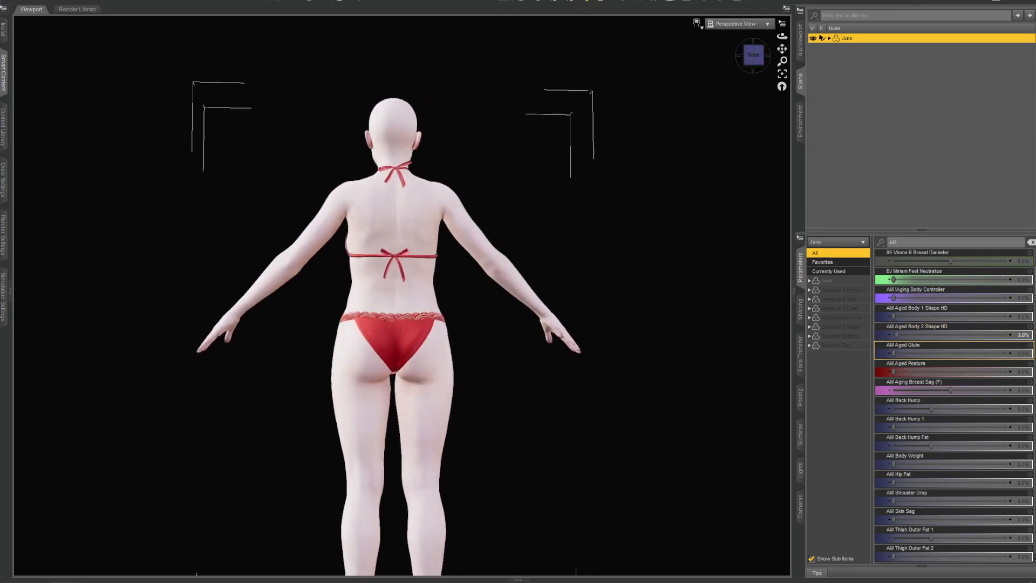
drag(894, 353, 685, 210)
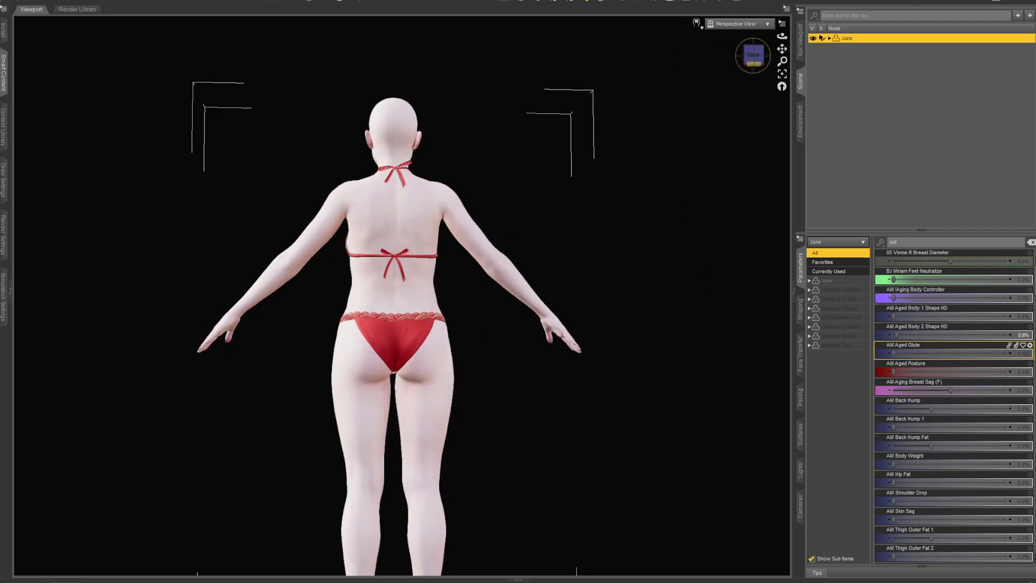
mouse_move(749, 64)
mouse_down()
mouse_move(702, 65)
mouse_move(737, 66)
mouse_up()
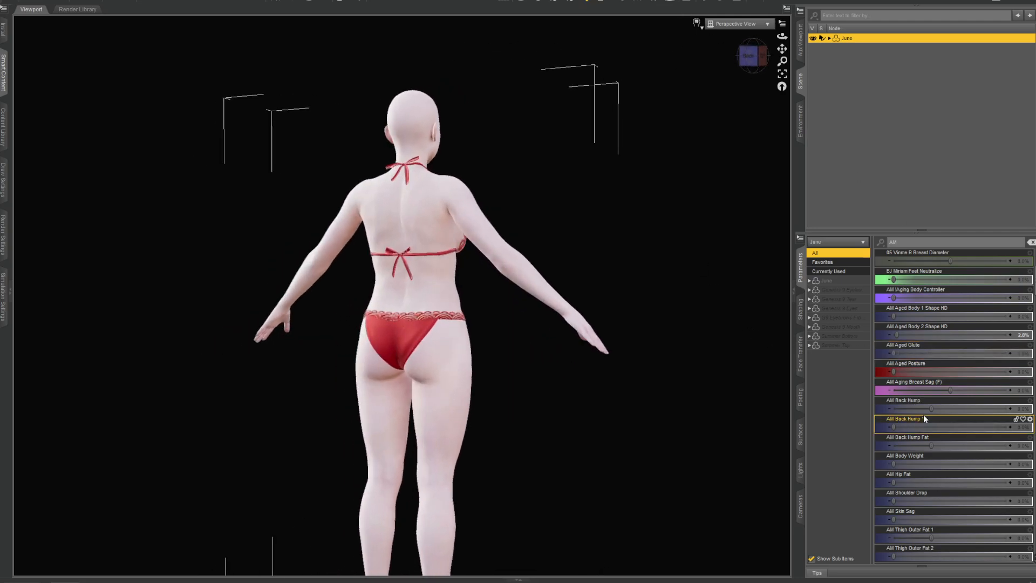
drag(931, 409, 826, 387)
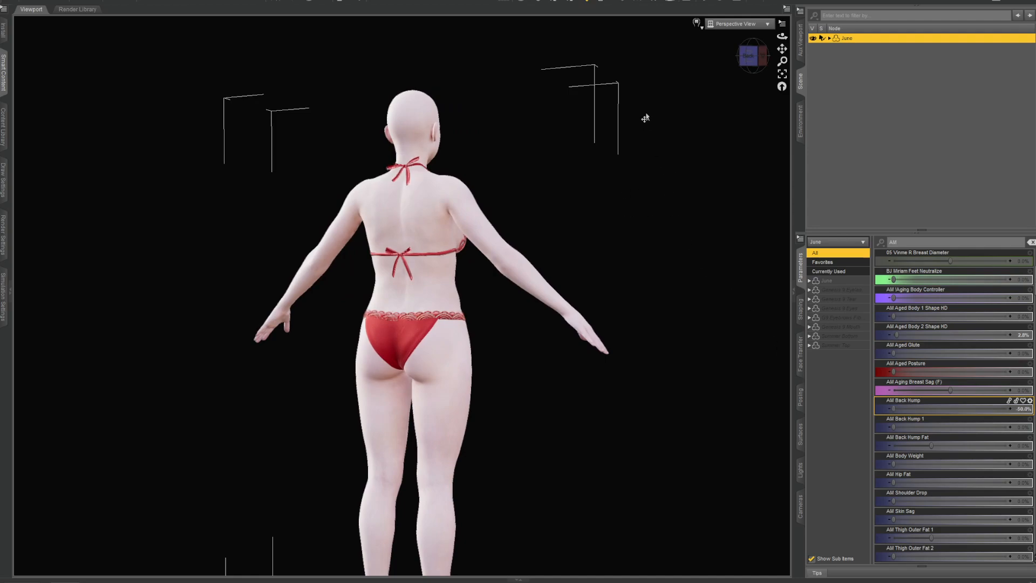
click(782, 87)
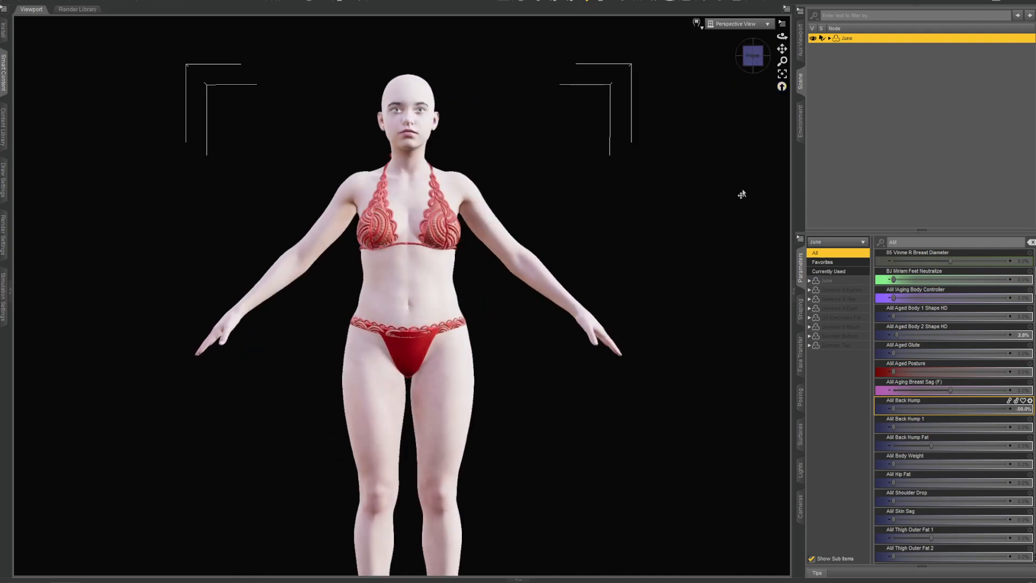
scroll(590, 205, up, 3)
drag(783, 49, 775, 82)
scroll(611, 258, up, 3)
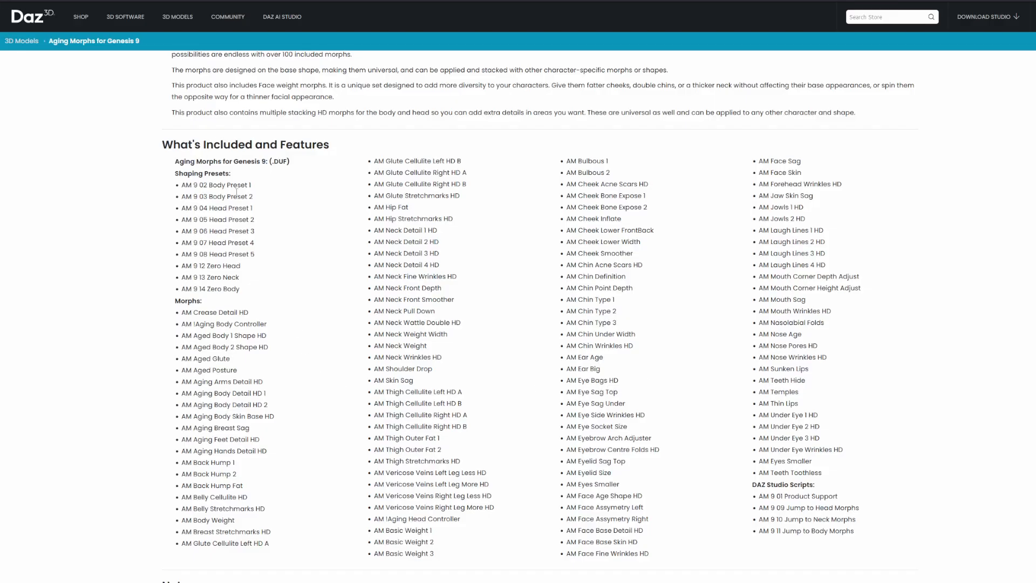
Step: Switch to the Daz 3D store's Aging Morphs for Genesis 9 page and examine its list of included morphs
drag(170, 302, 296, 553)
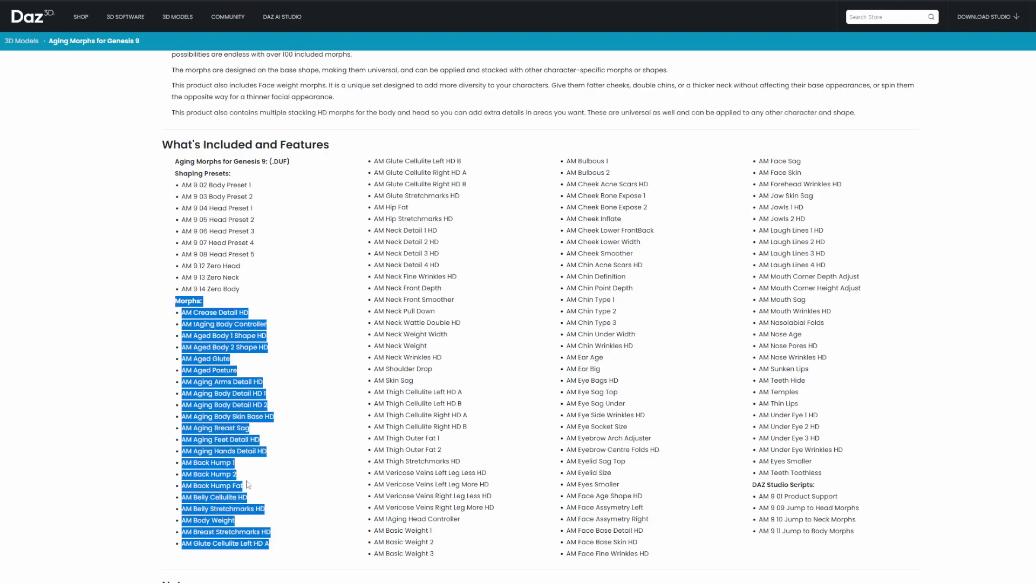
click(139, 532)
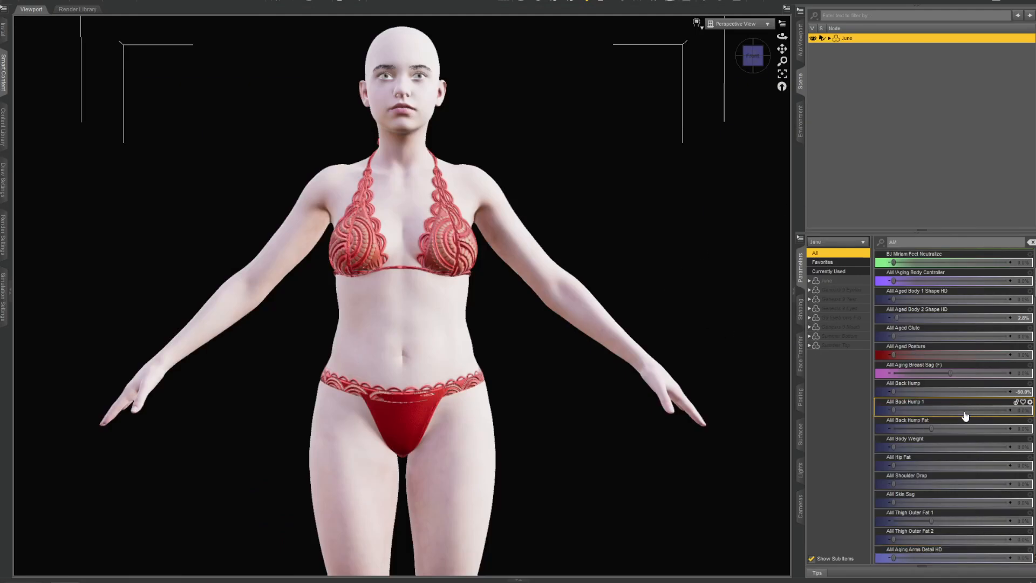
Step: Try out the AM Skin Sag and AM Aging Arms Detail HD morphs on the figure
scroll(961, 396, down, 3)
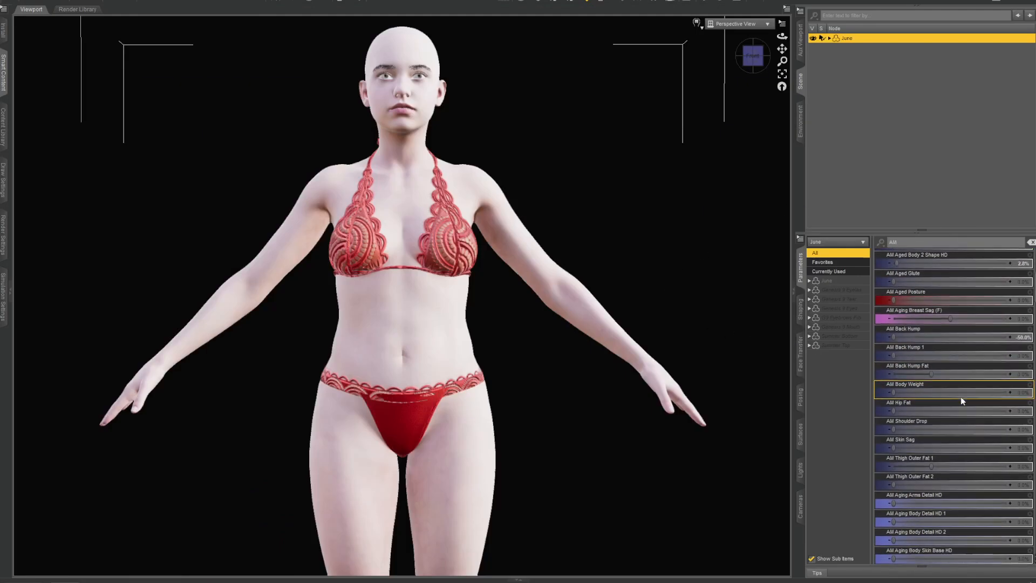
scroll(960, 398, down, 3)
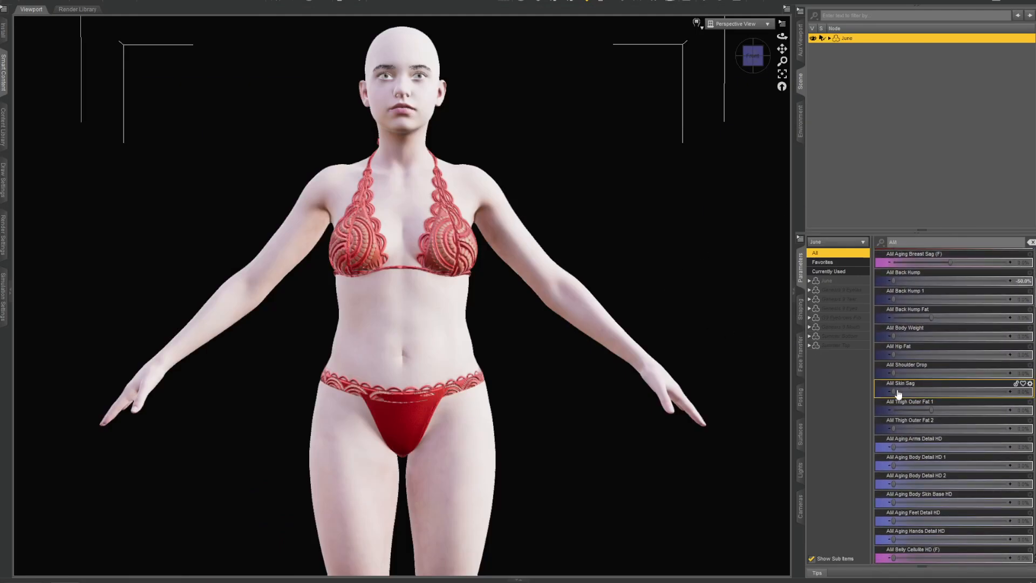
drag(892, 391, 856, 393)
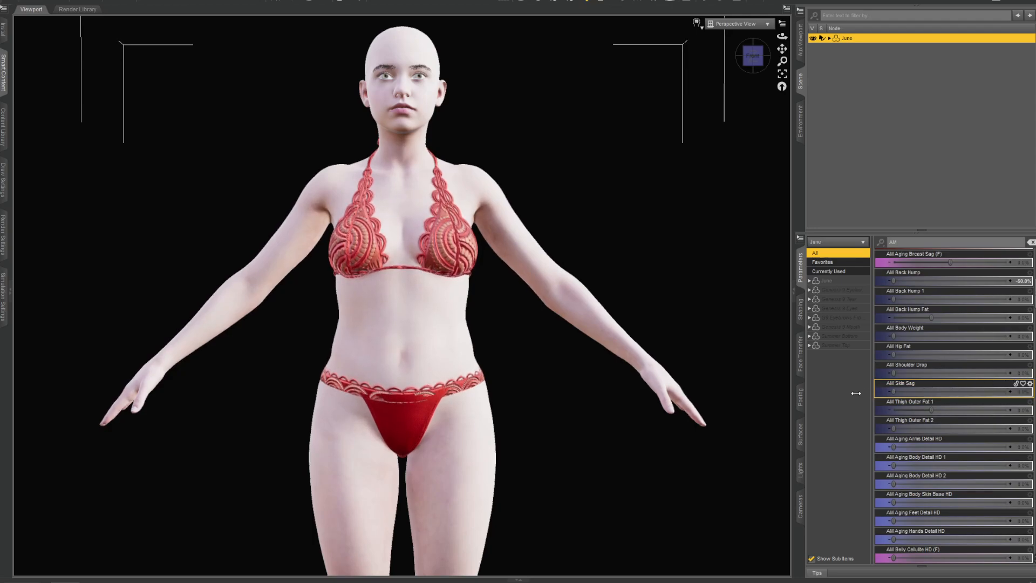
scroll(952, 429, down, 3)
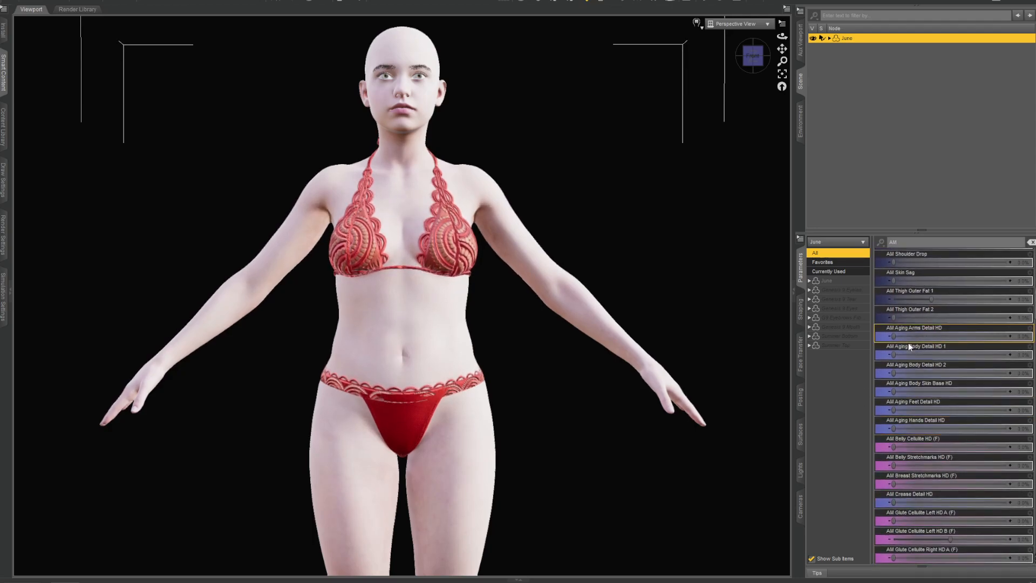
mouse_move(893, 337)
mouse_down()
mouse_move(1027, 337)
mouse_move(892, 338)
mouse_up()
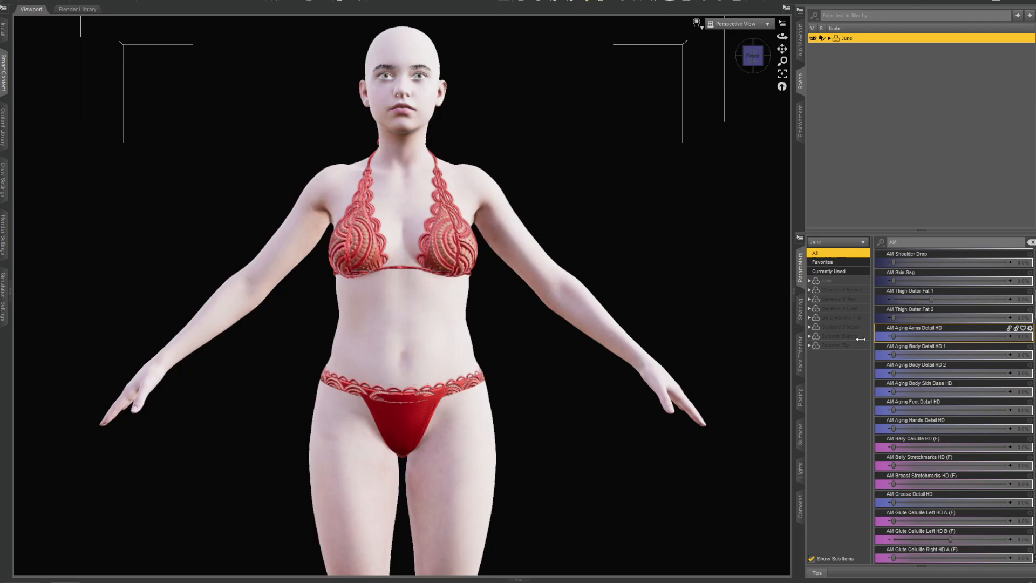
Step: Set the AM Belly Cellulite HD (F) morph to 100% and inspect the belly up close
scroll(970, 419, down, 3)
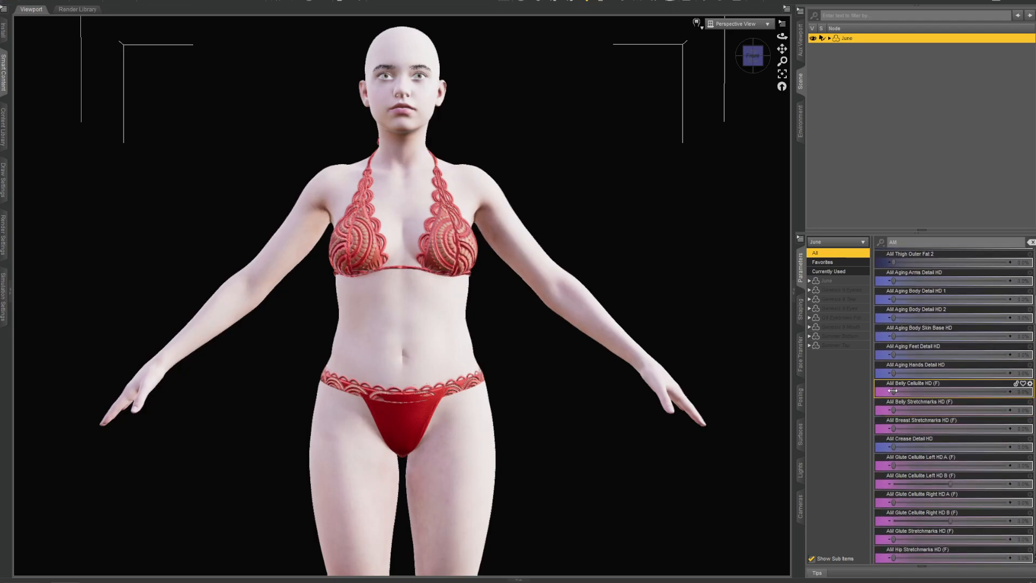
drag(925, 393, 1027, 392)
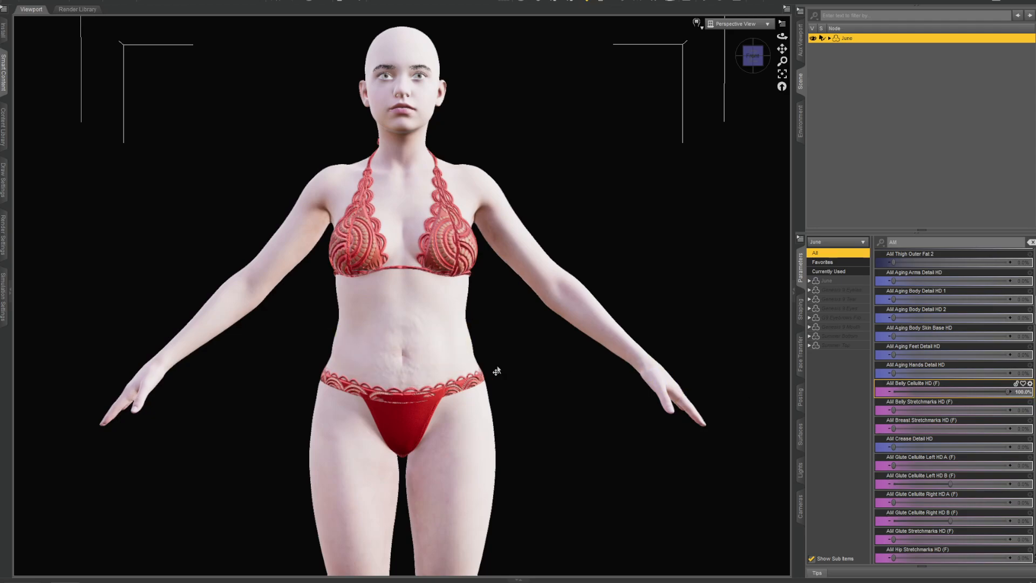
scroll(522, 397, up, 5)
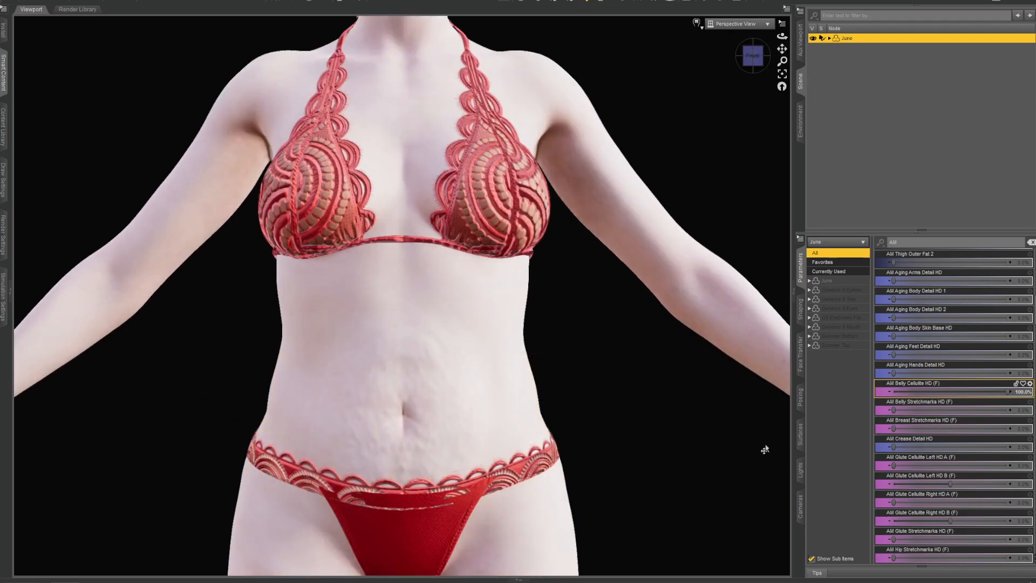
scroll(761, 447, up, 2)
scroll(727, 416, down, 8)
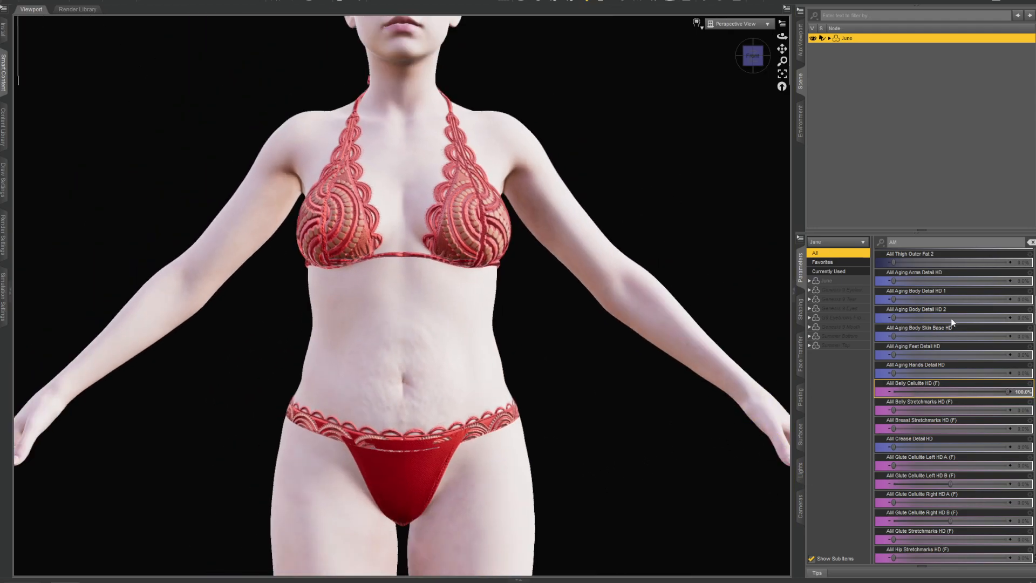
Step: Set the AM Aging Hands Detail HD morph to 100% and frame the left hand for a close inspection
drag(898, 372, 1031, 373)
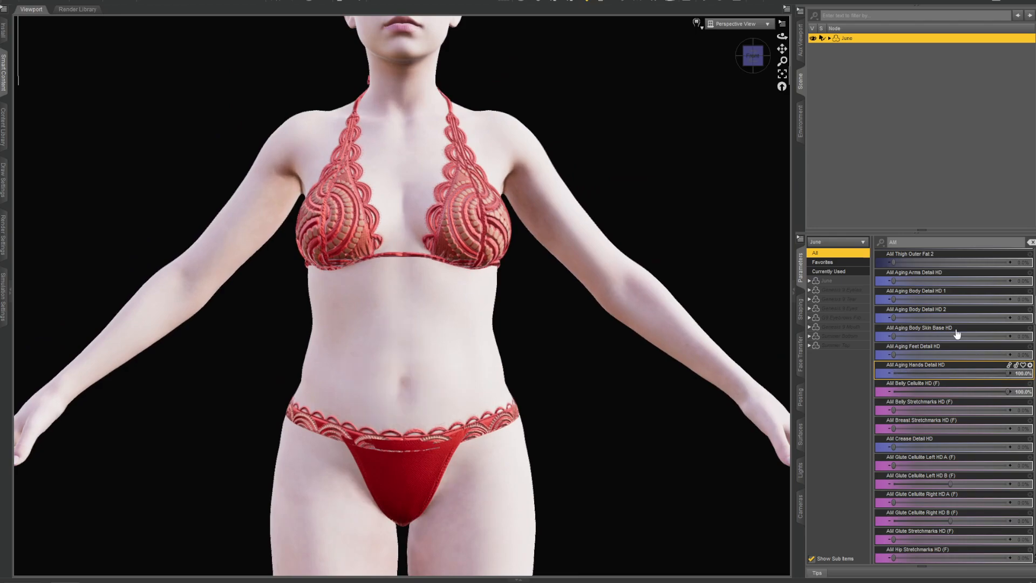
drag(782, 49, 763, 81)
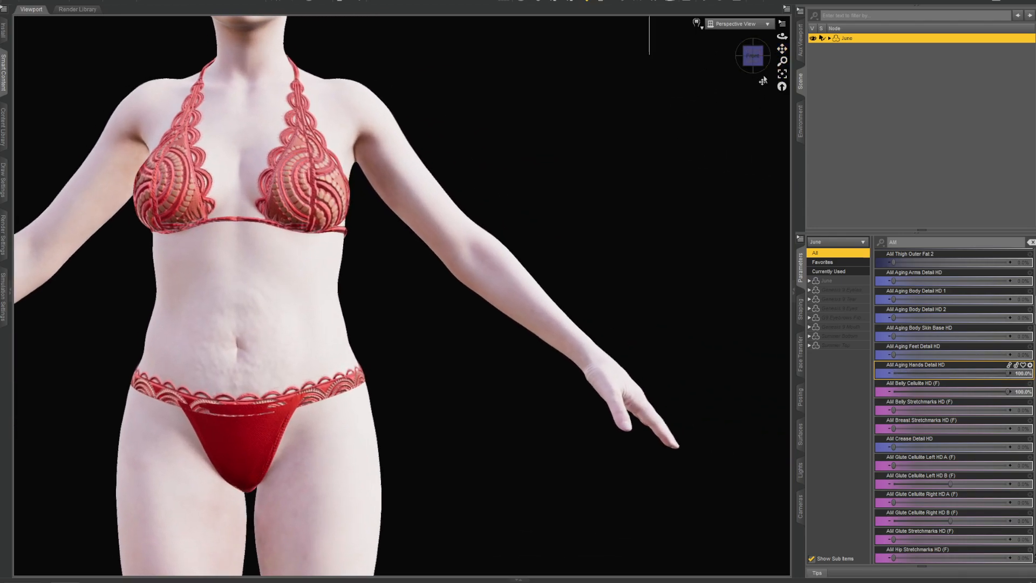
click(624, 101)
drag(782, 36, 707, 68)
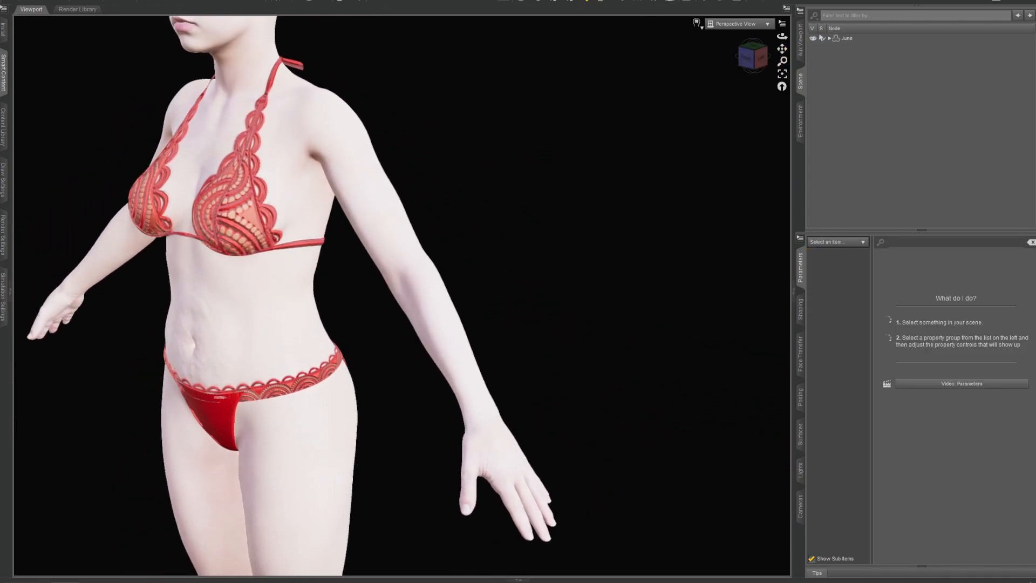
drag(782, 61, 685, 302)
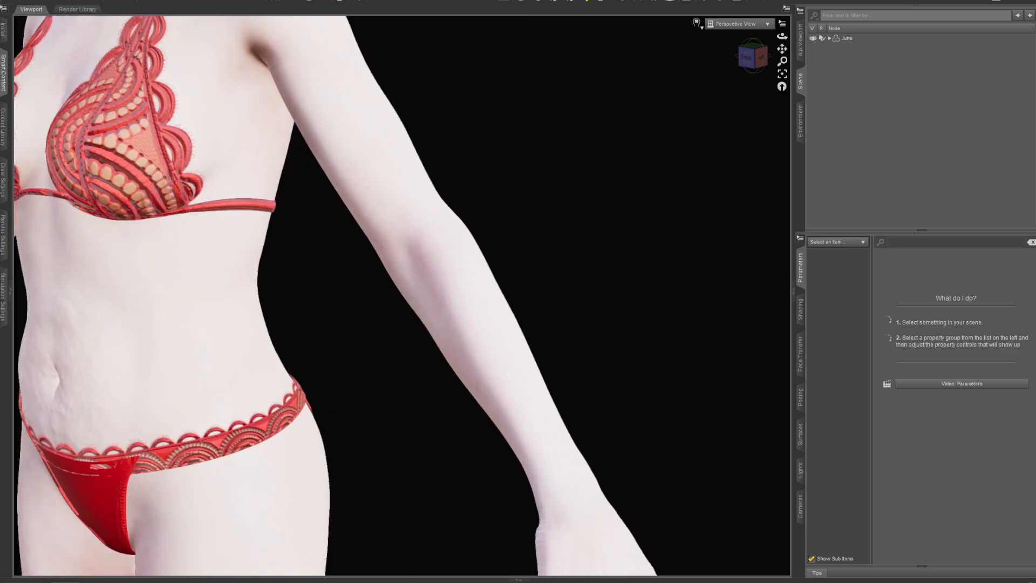
drag(782, 49, 748, 6)
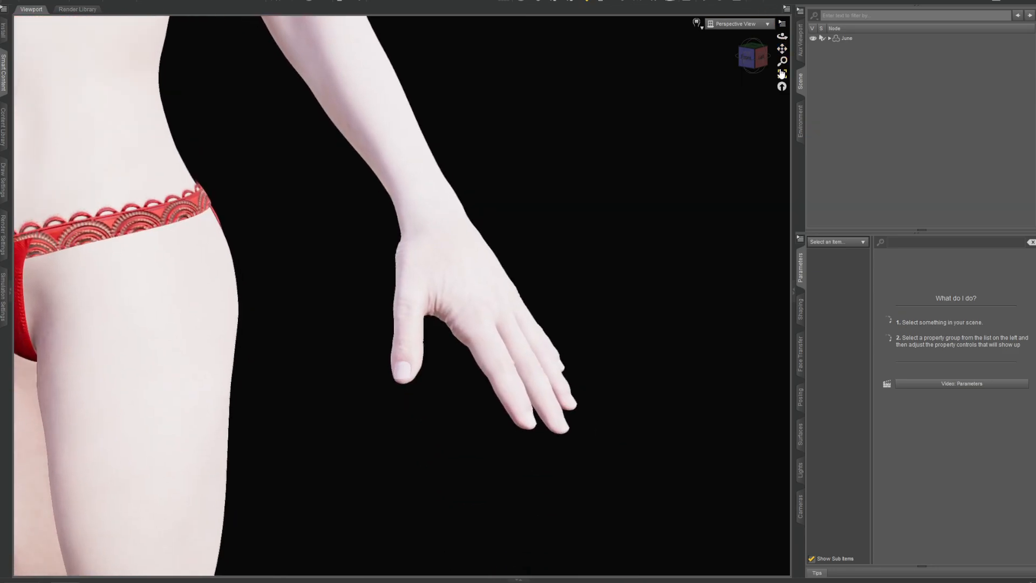
click(469, 281)
click(782, 74)
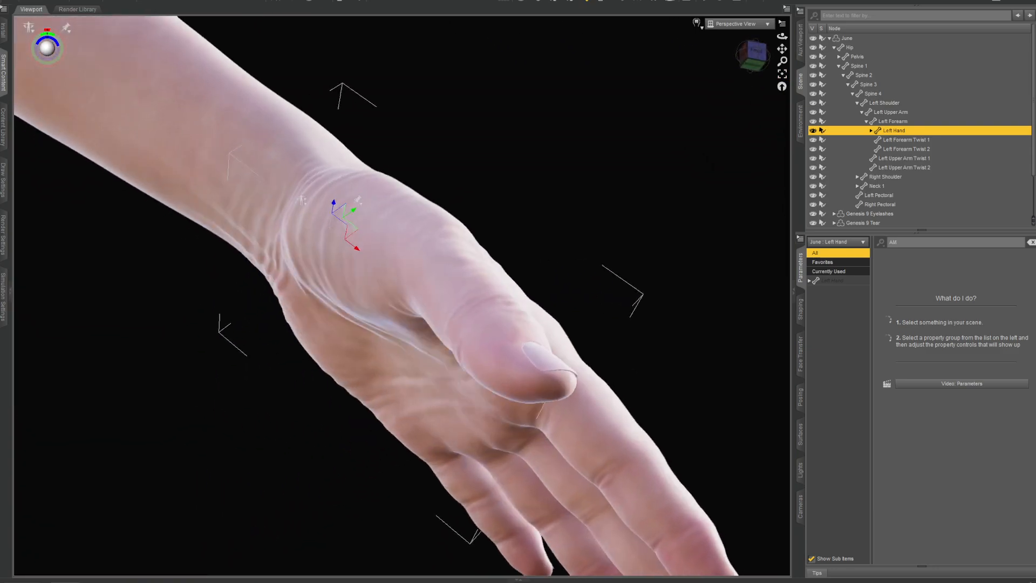
drag(782, 36, 767, 52)
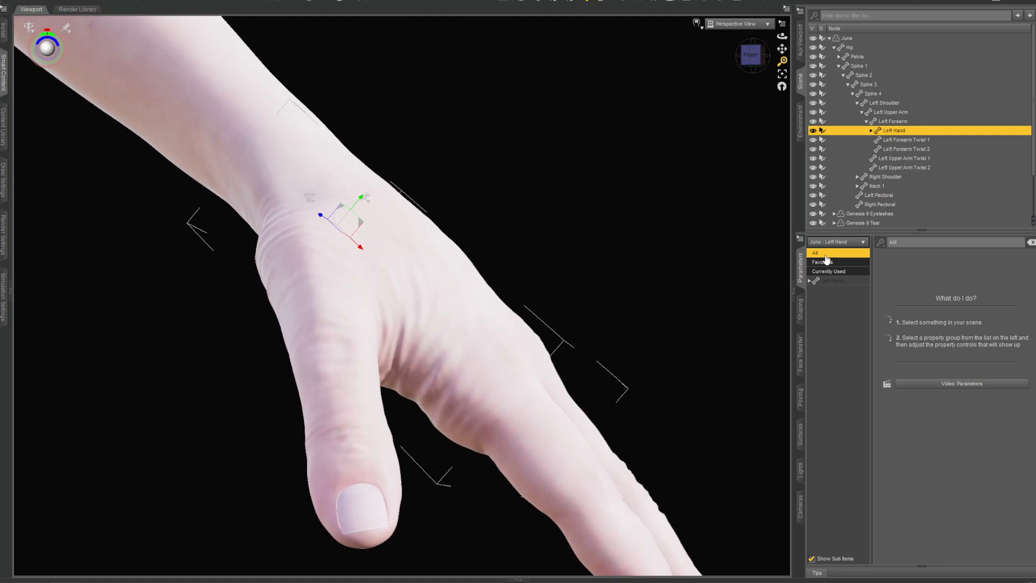
Step: Reselect the June figure and set the AM Varicose Veins Left Leg More HD morph to 100%
click(846, 39)
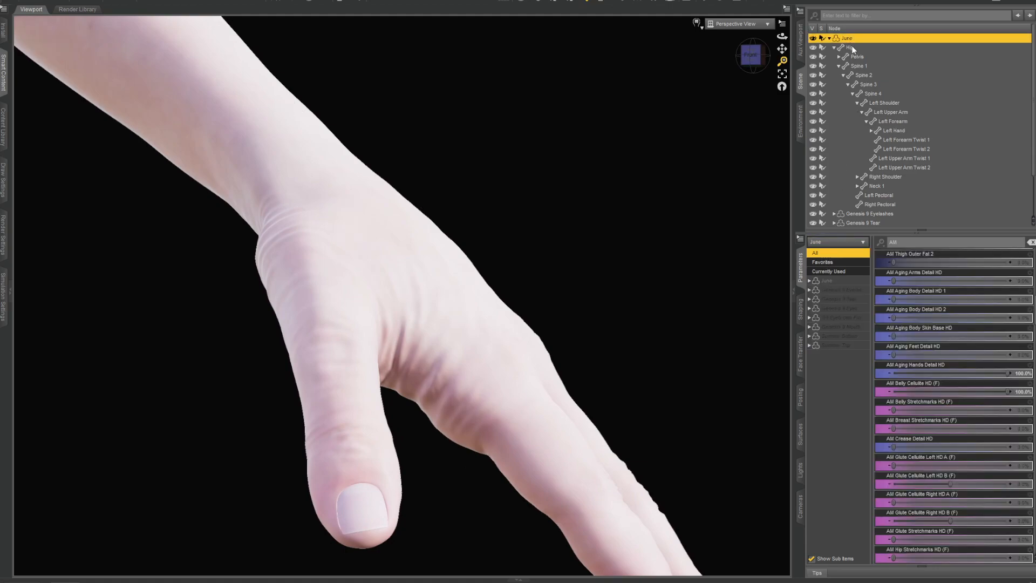
scroll(966, 387, down, 3)
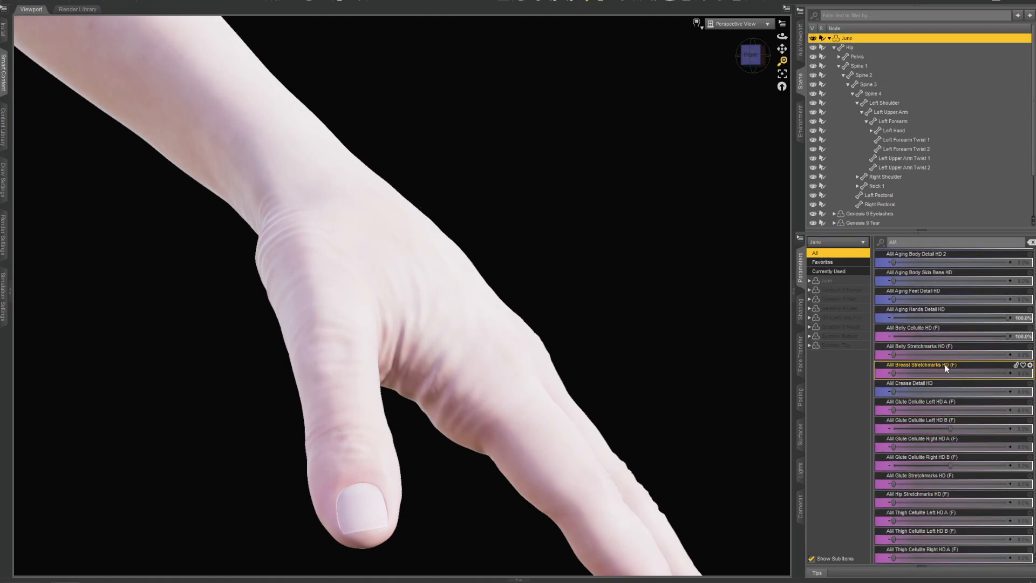
scroll(951, 452, down, 6)
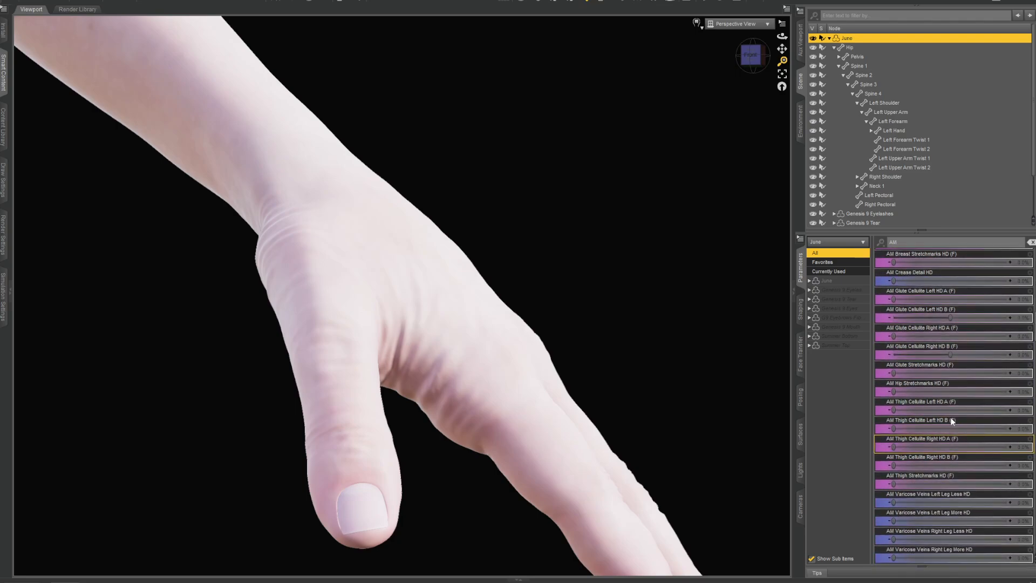
scroll(924, 420, down, 6)
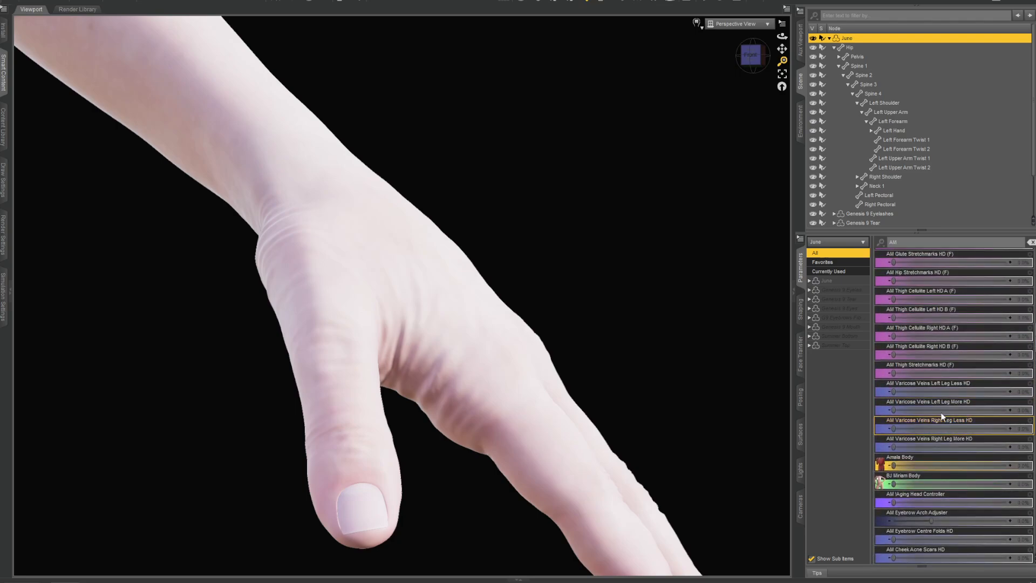
drag(928, 412, 1012, 410)
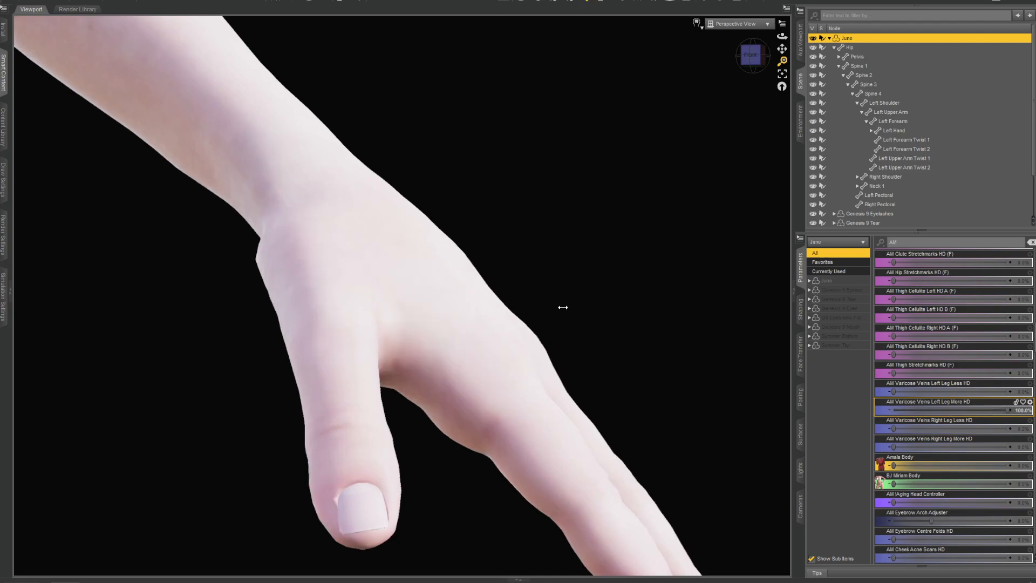
Step: Examine the varicose vein detail on the figure's left leg
scroll(600, 281, down, 5)
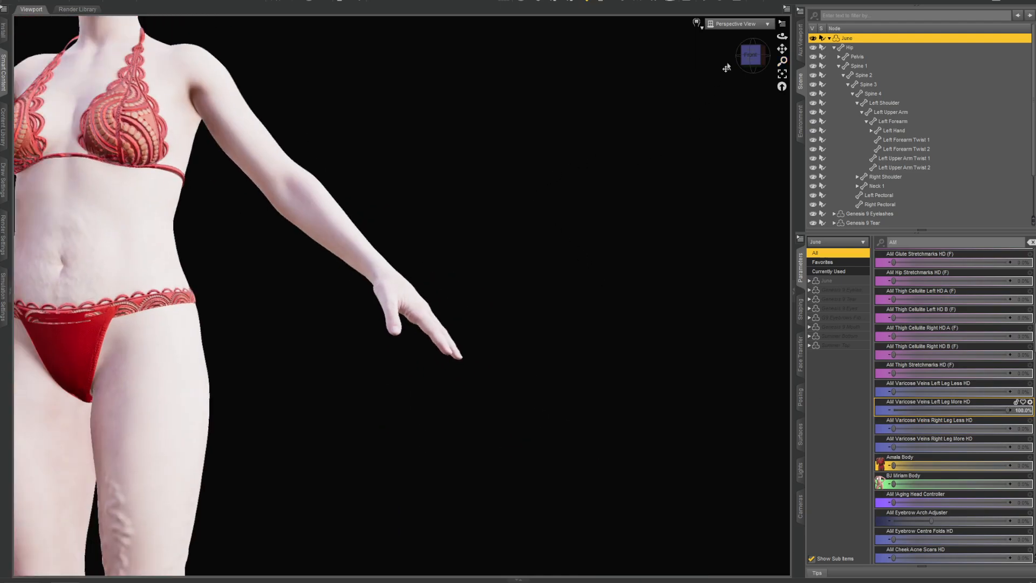
drag(782, 54, 886, 4)
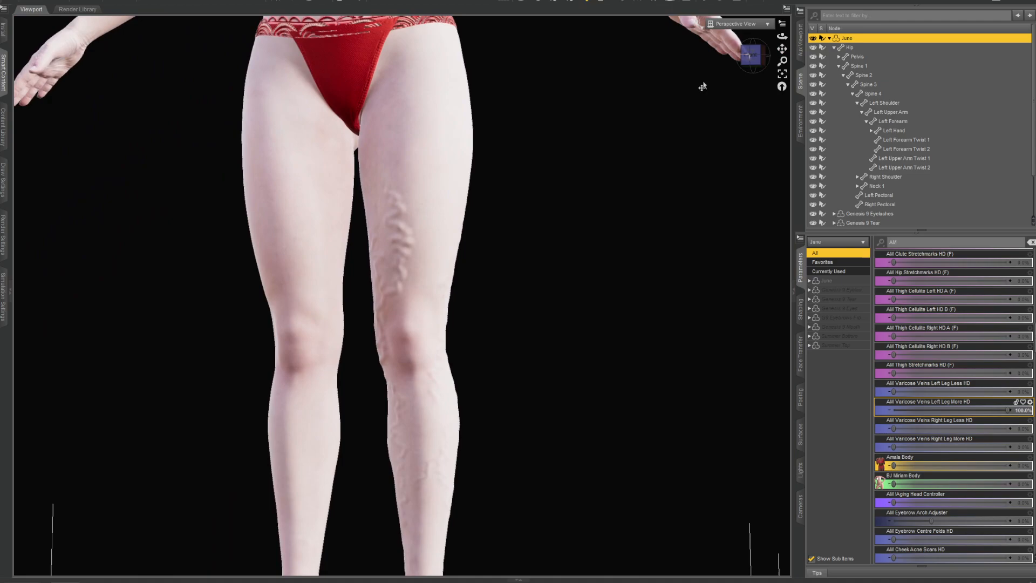
mouse_move(704, 96)
middle_down()
mouse_move(771, 103)
mouse_move(708, 99)
middle_up()
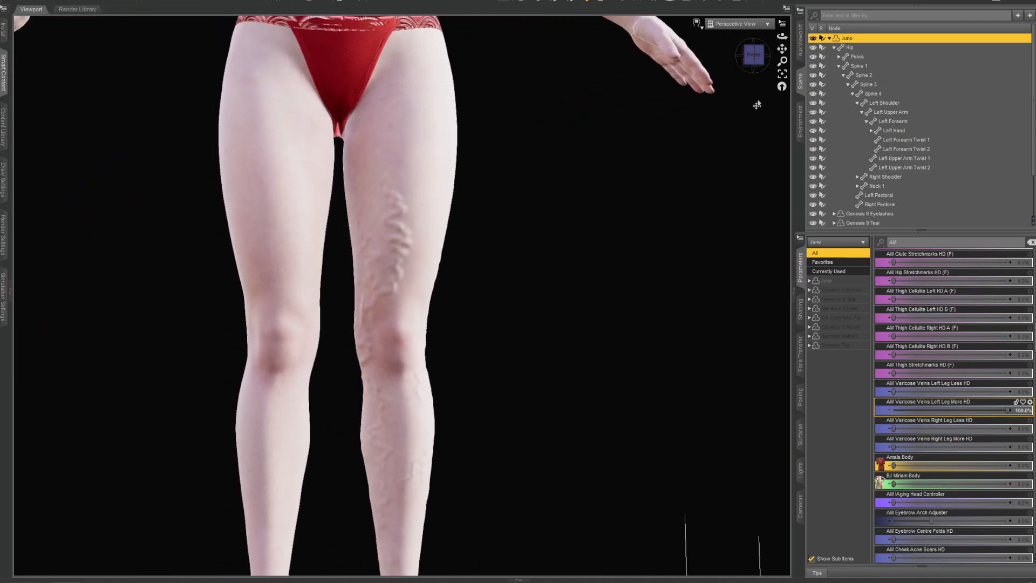
Step: Set the AM Cheek Bone Expose 1 morph to 100% and frame the figure's head from the front
scroll(948, 462, down, 3)
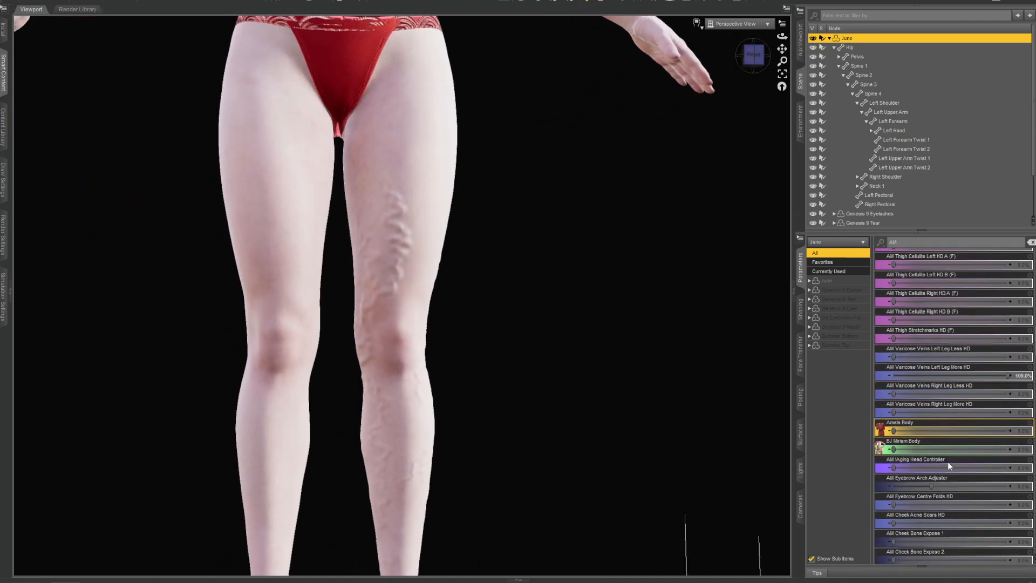
scroll(948, 466, down, 3)
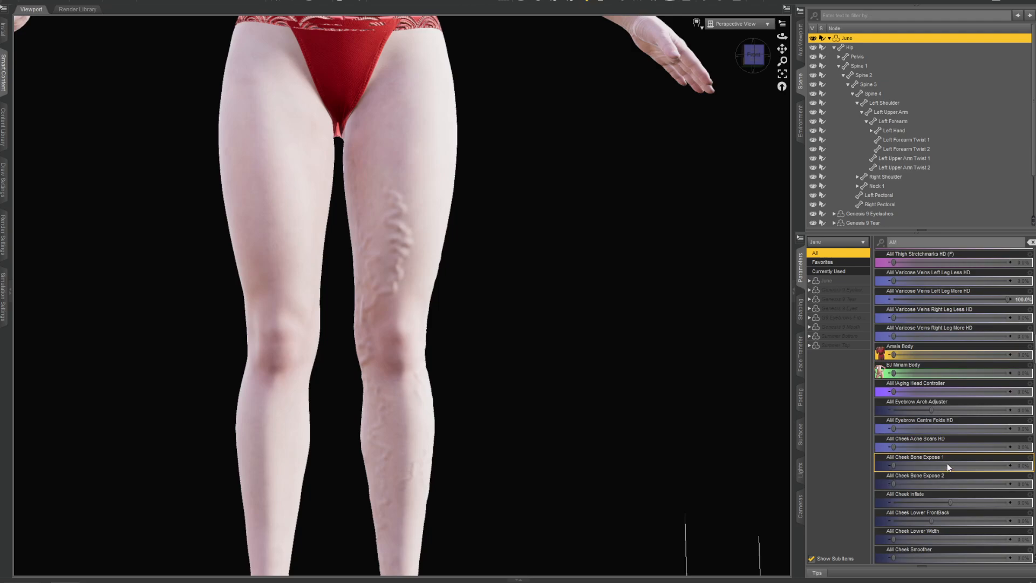
scroll(939, 460, down, 3)
drag(893, 411, 1010, 410)
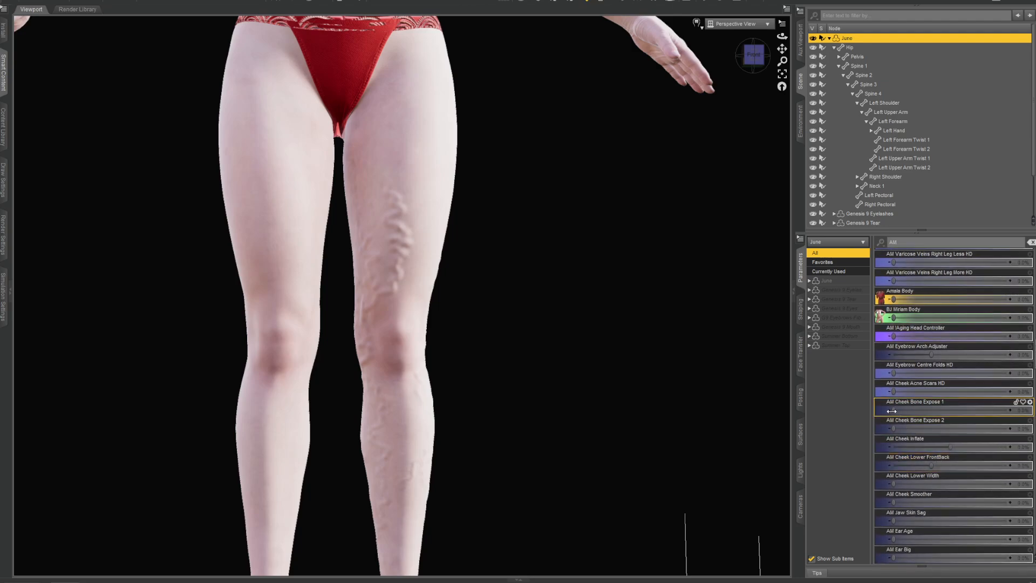
middle_drag(545, 70, 561, 200)
scroll(555, 141, up, 2)
middle_drag(558, 142, 547, 134)
scroll(556, 140, up, 4)
scroll(564, 142, down, 2)
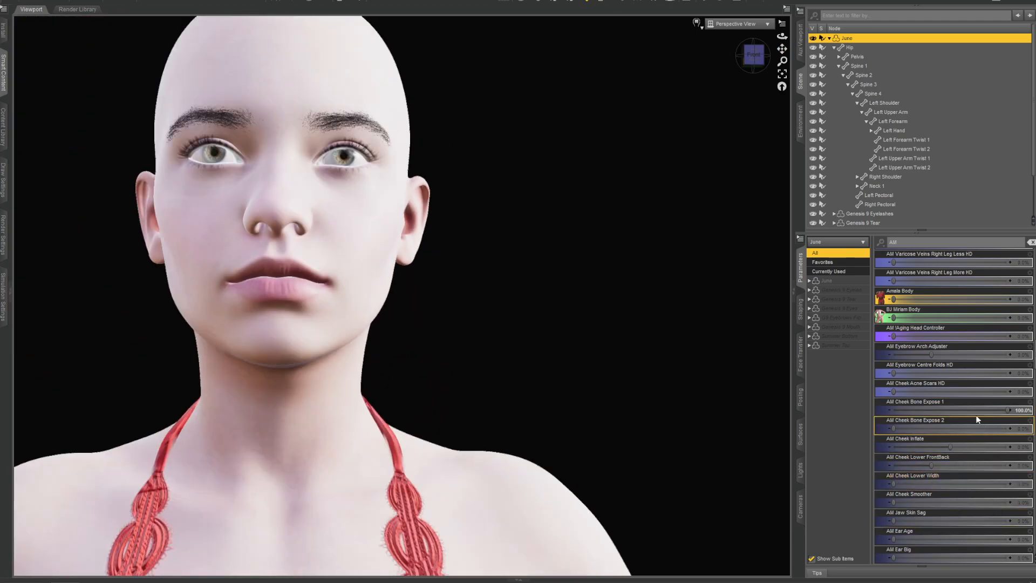
mouse_move(1008, 411)
mouse_down()
mouse_move(952, 410)
mouse_move(1010, 411)
mouse_up()
Step: Set the AM Cheek Bone Expose 2 morph to 100% and check the cheek at an angle before returning to the front view
drag(892, 428, 1009, 427)
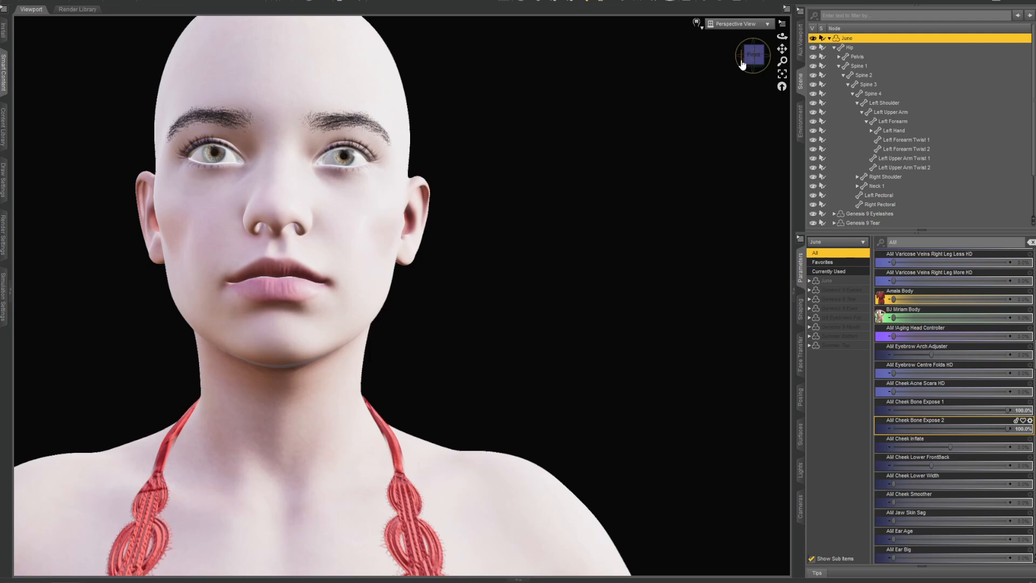
drag(752, 56, 718, 57)
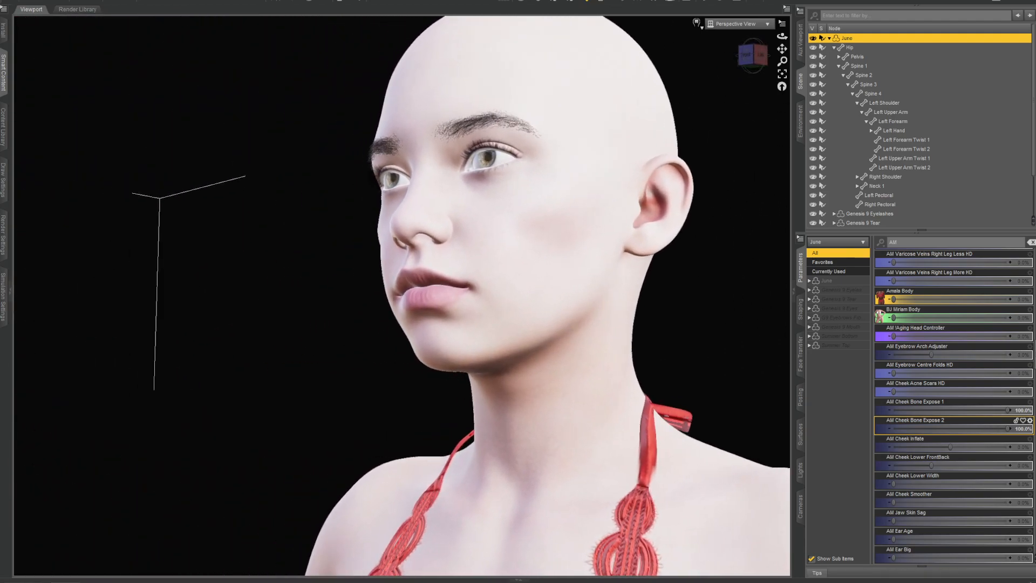
click(746, 55)
Step: Set the AM Jaw Skin Sag morph to 100%
scroll(953, 486, down, 1)
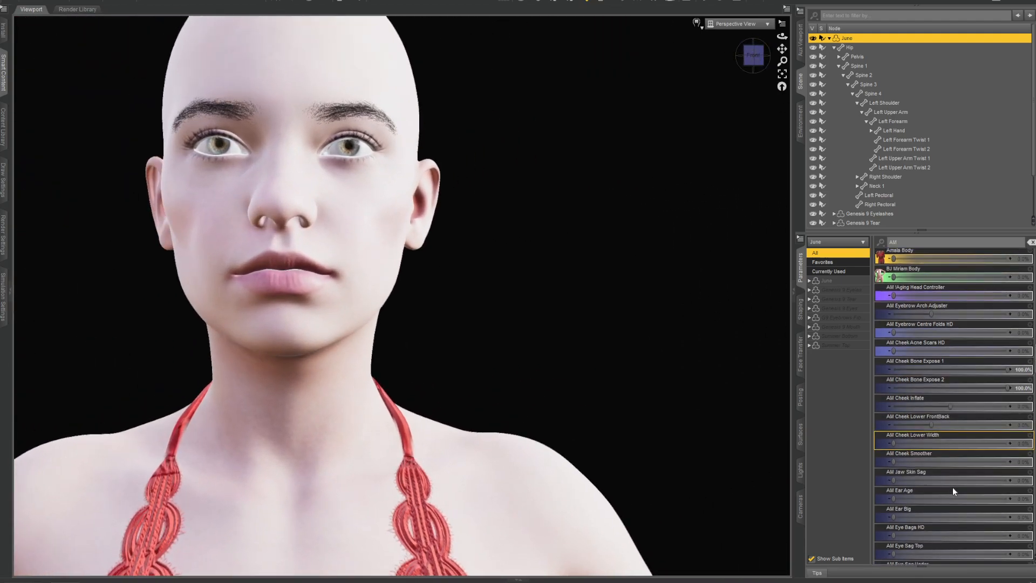
scroll(953, 487, down, 1)
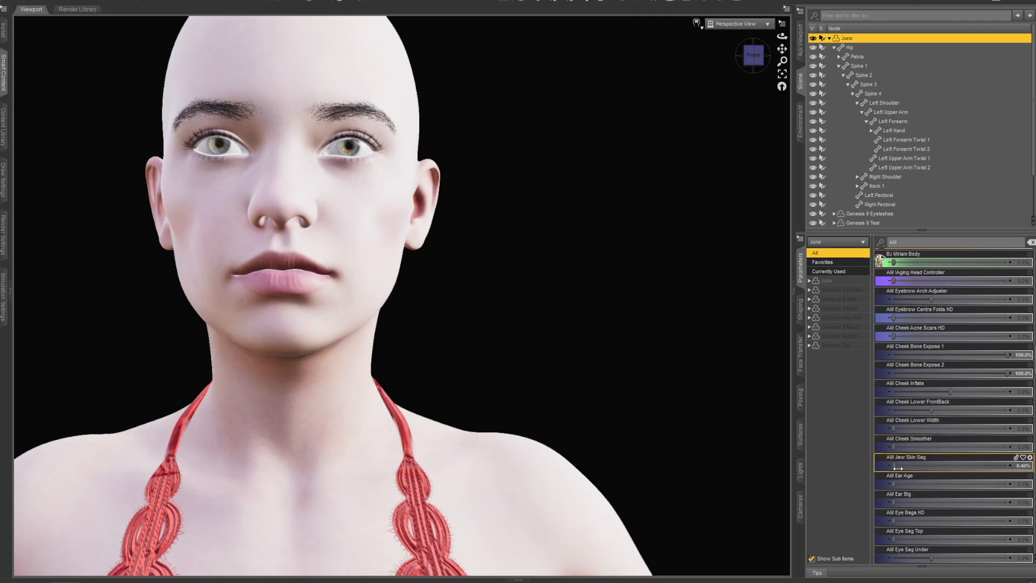
drag(898, 467, 1009, 465)
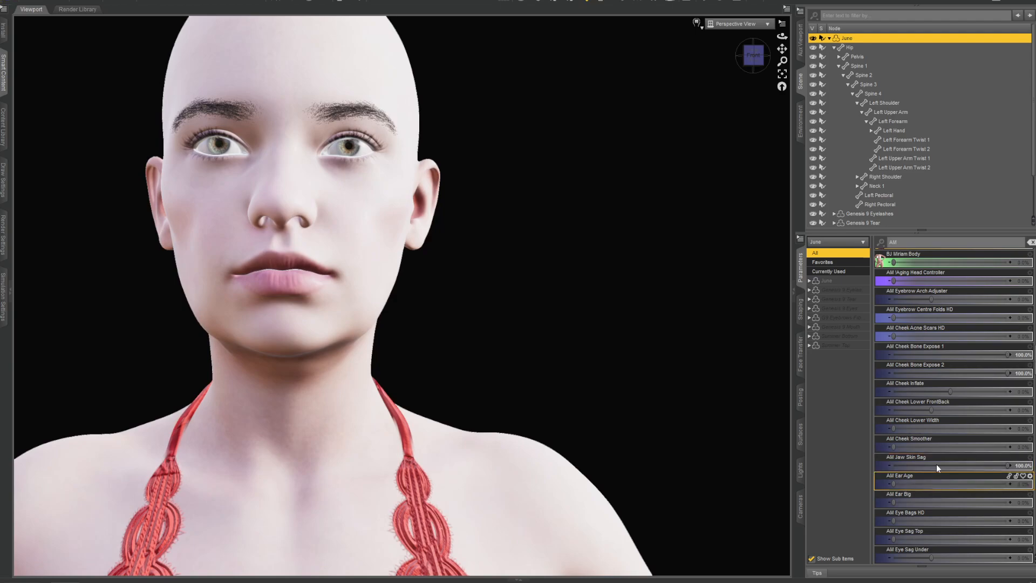
Step: Set the AM Eyelid Size morph to 100%
scroll(937, 464, down, 5)
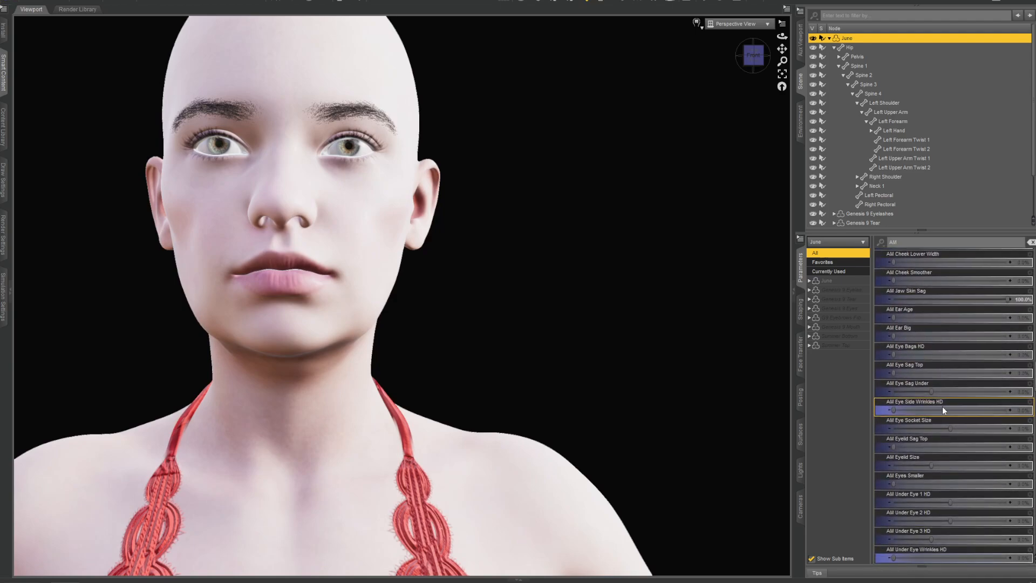
scroll(939, 409, down, 5)
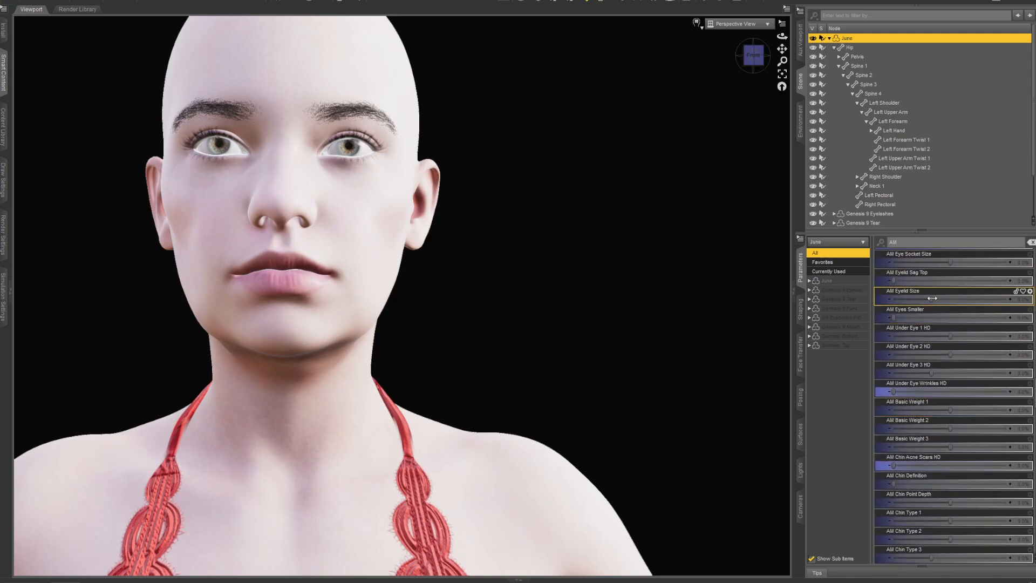
drag(930, 299, 1011, 300)
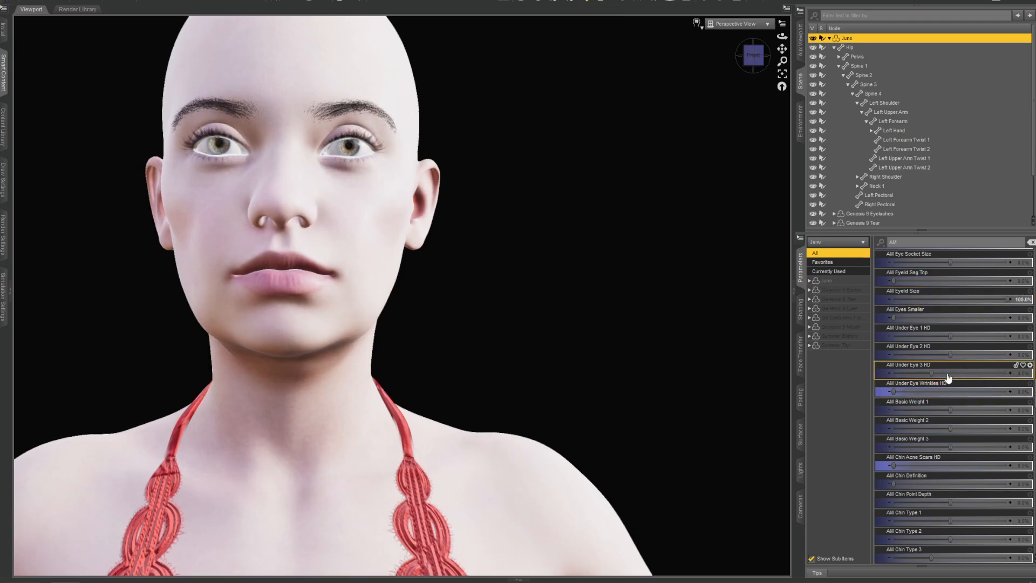
Step: Set the AM Chin Type 2 morph to 100% and inspect the chin at an angle
scroll(937, 400, down, 3)
drag(958, 435, 1010, 428)
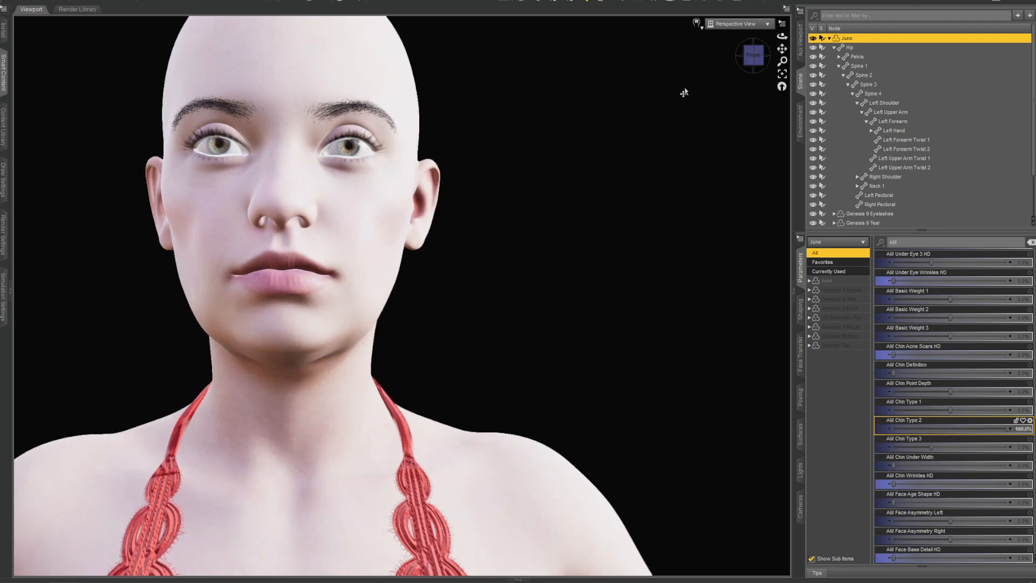
mouse_move(756, 62)
mouse_down()
mouse_move(799, 62)
mouse_move(770, 64)
mouse_up()
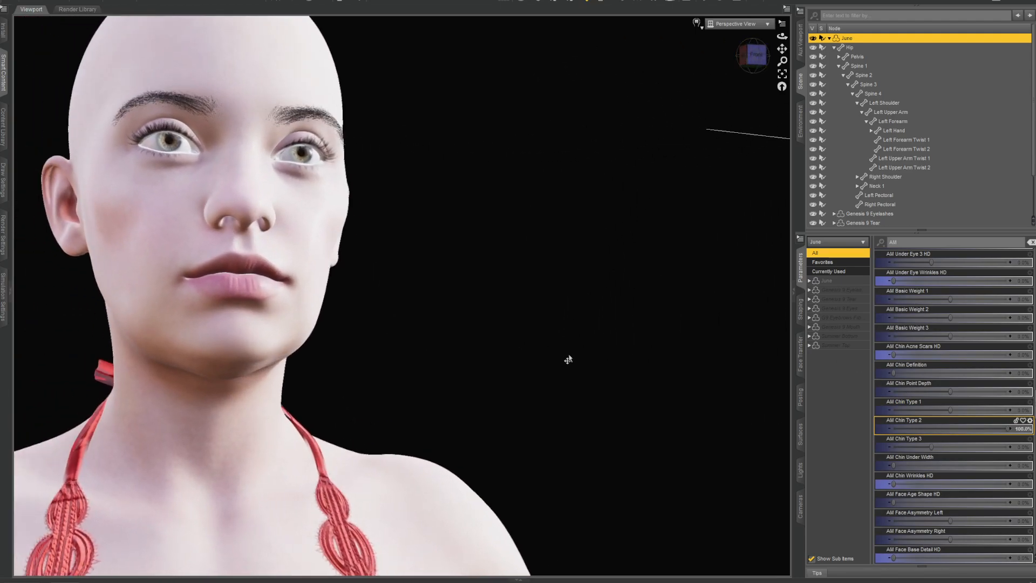
scroll(946, 446, down, 1)
scroll(941, 432, down, 3)
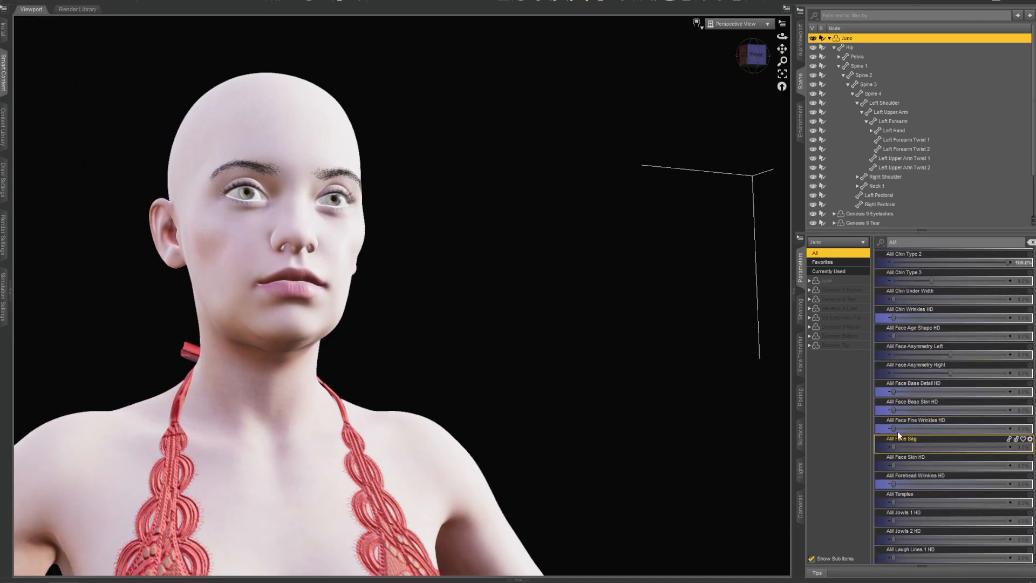
Step: Apply the AM9 02 Body Preset 1 shape from the Aging Morphs for Genesis 9 shaping presets and view the body from the front
click(3, 73)
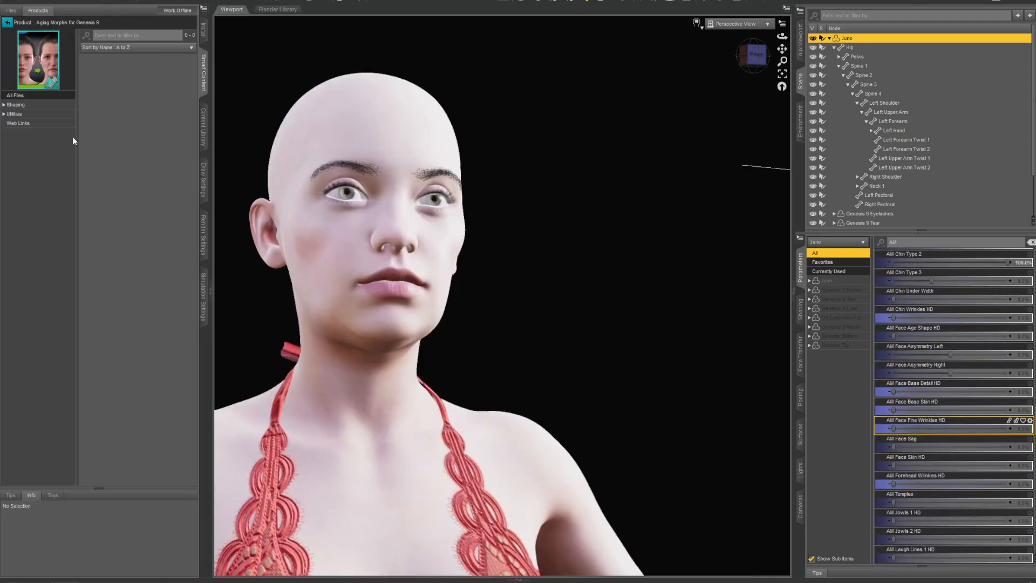
click(10, 103)
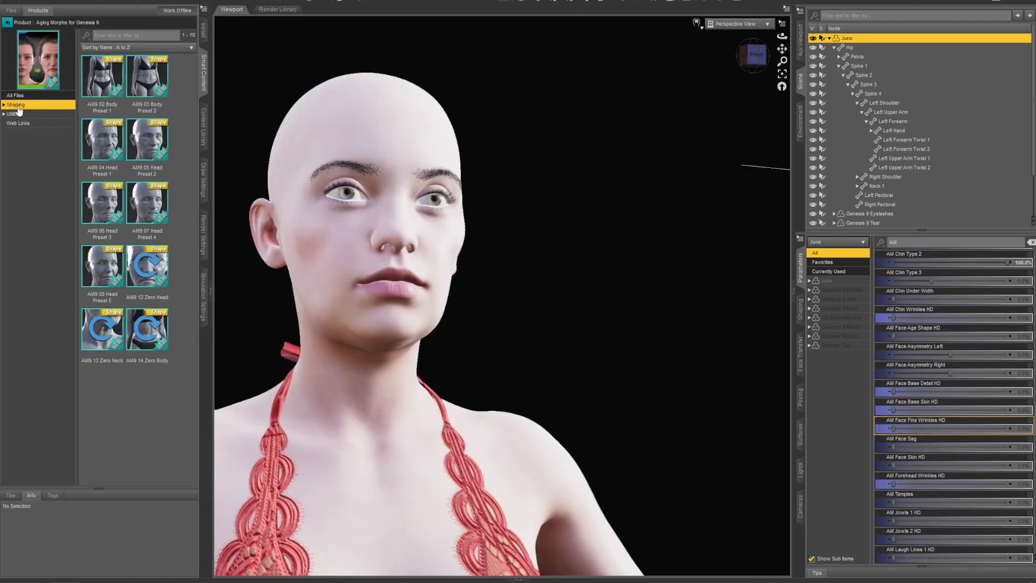
double_click(106, 79)
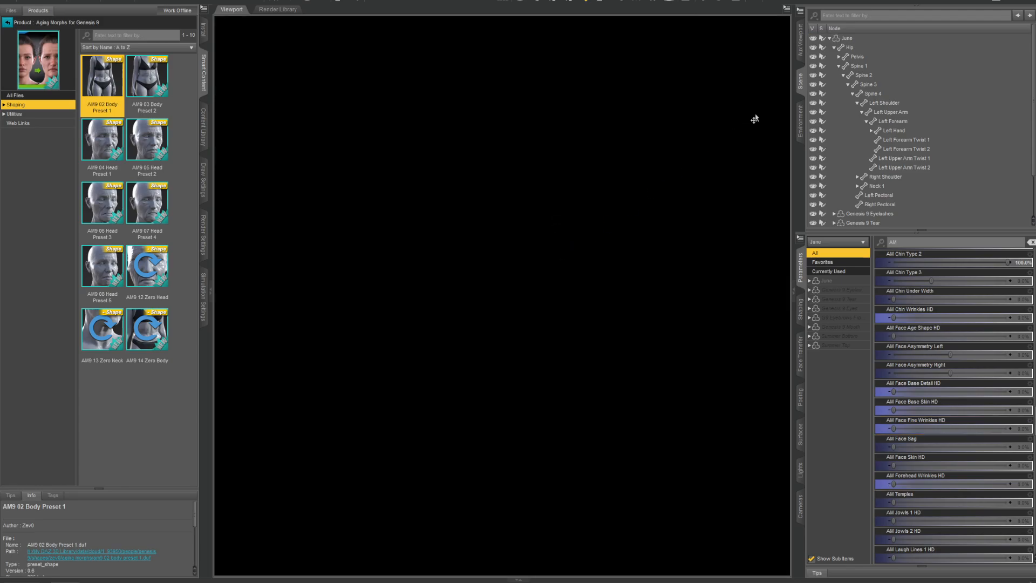
drag(782, 48, 533, 404)
scroll(533, 404, down, 6)
scroll(532, 404, down, 5)
scroll(647, 302, up, 2)
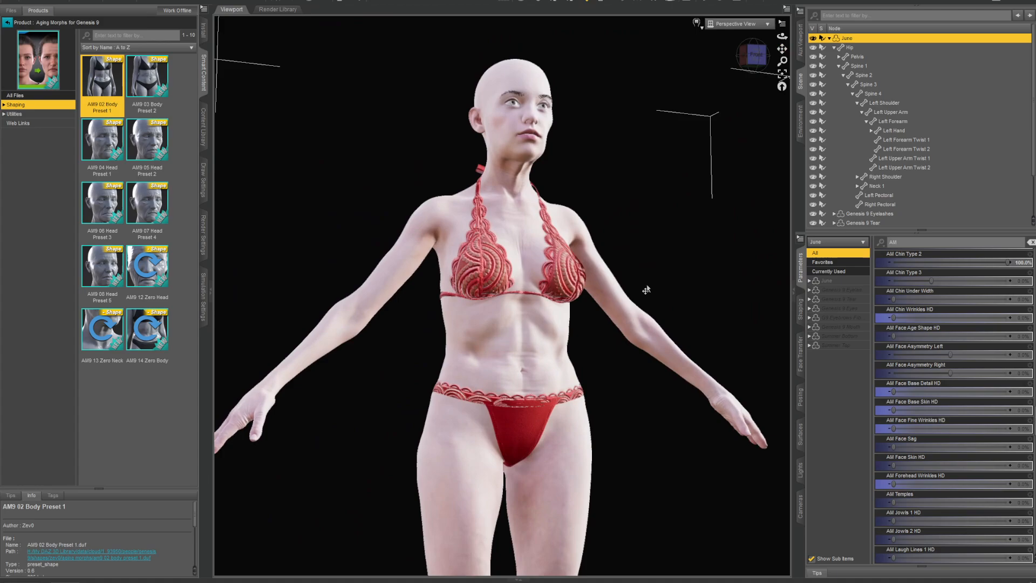
drag(756, 55, 698, 88)
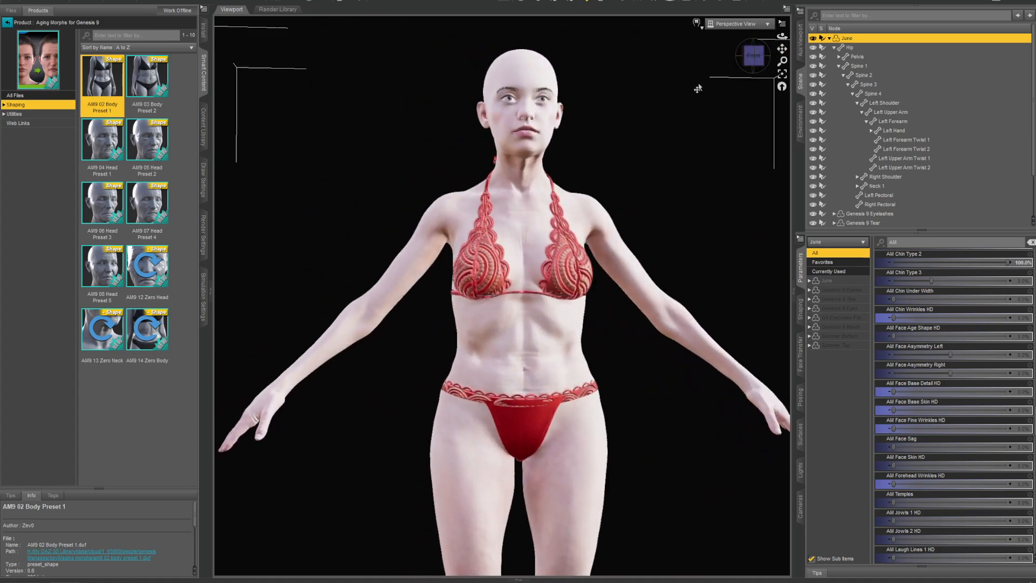
Step: Apply the AM9 04 Head Preset 1 shape to the figure and frame the head up close
scroll(513, 175, up, 5)
drag(782, 49, 676, 335)
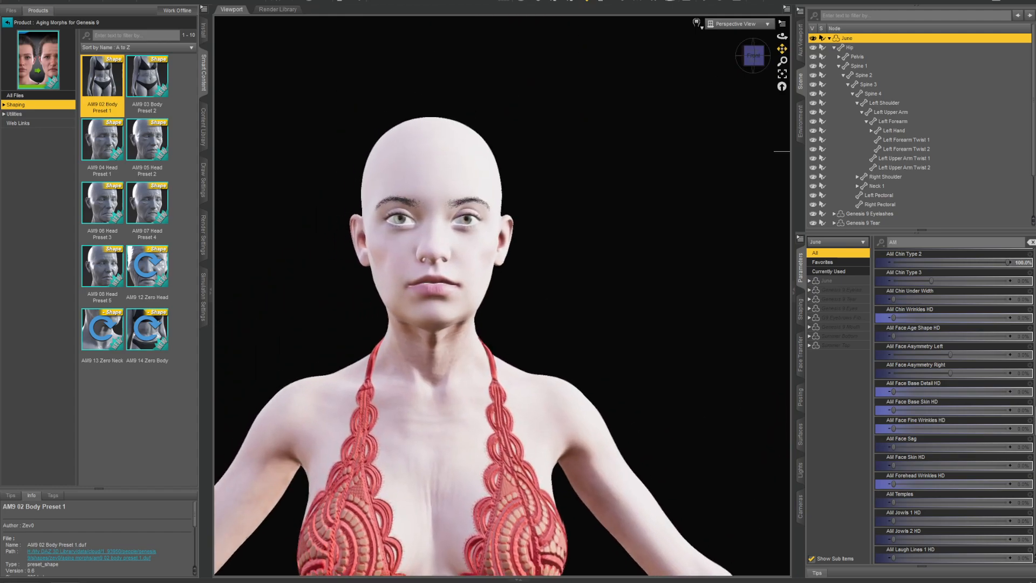
scroll(532, 150, up, 3)
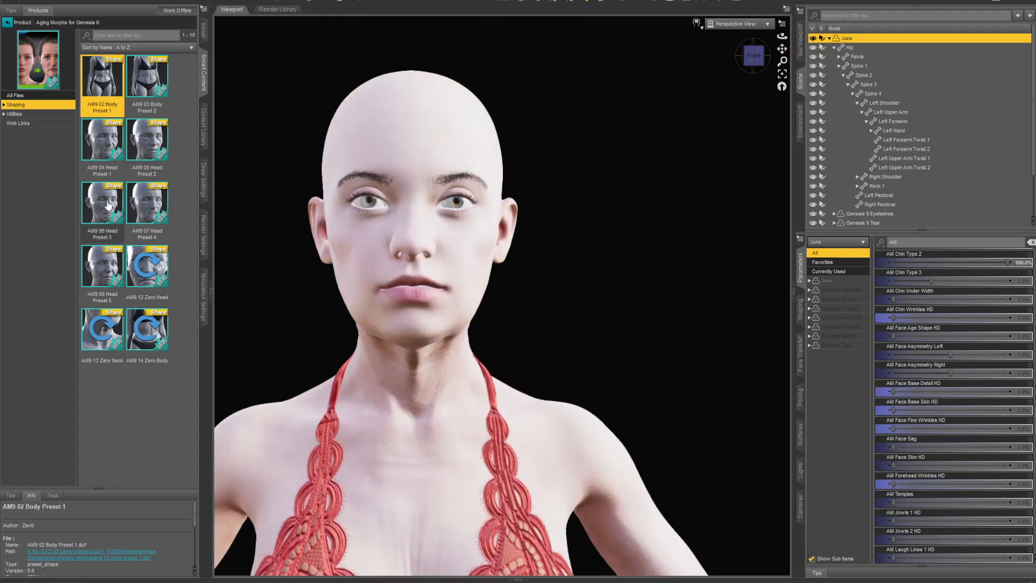
double_click(102, 160)
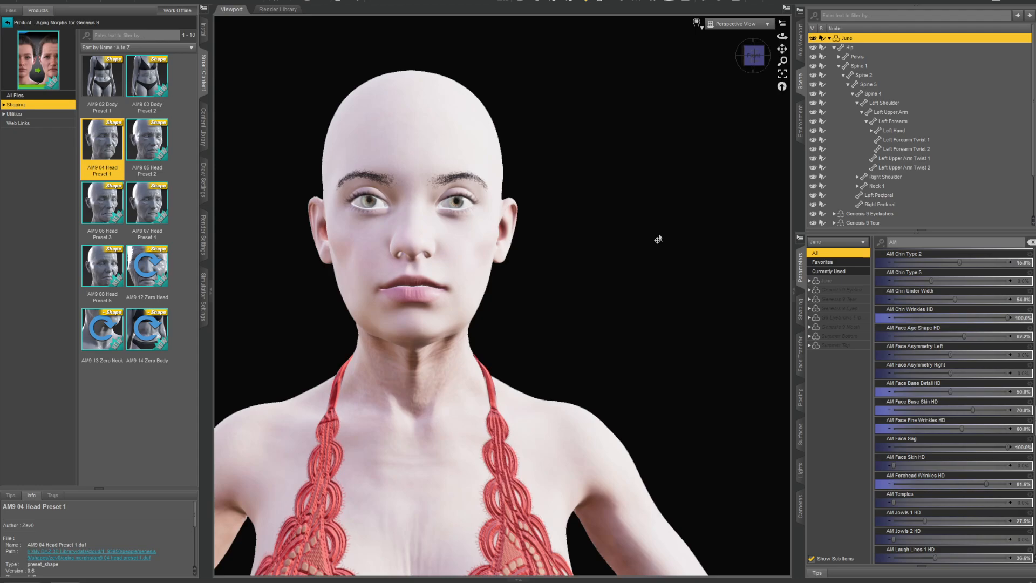
scroll(626, 178, up, 3)
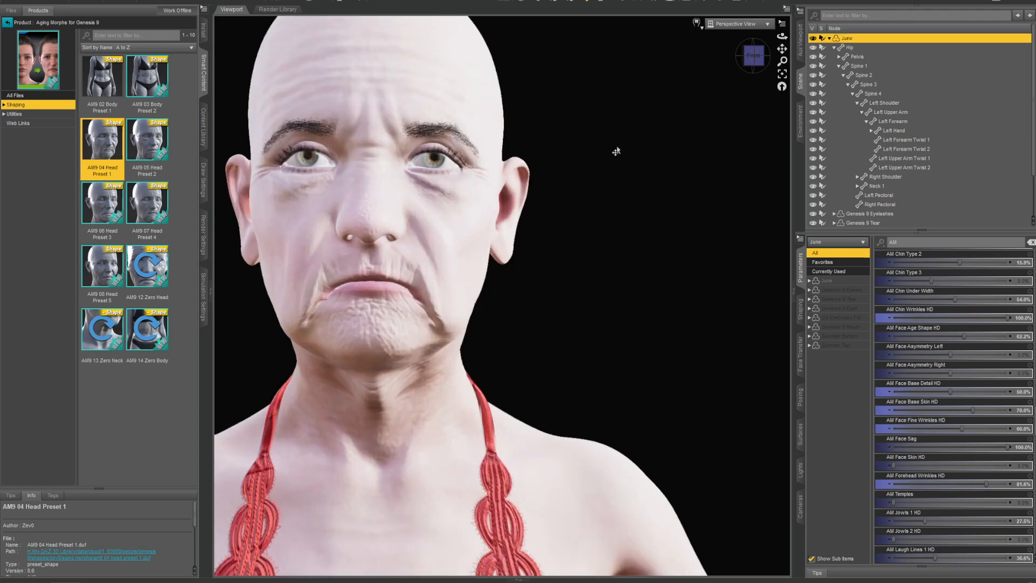
drag(782, 49, 869, 126)
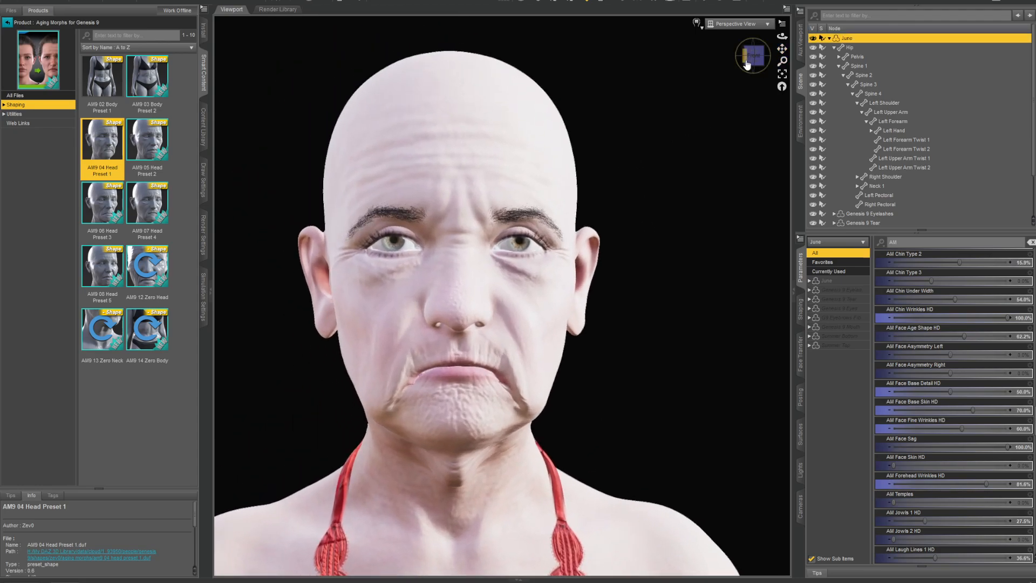
Step: Examine the figure's head and full body from several angles with the aging presets applied
drag(751, 60, 786, 16)
scroll(664, 187, down, 5)
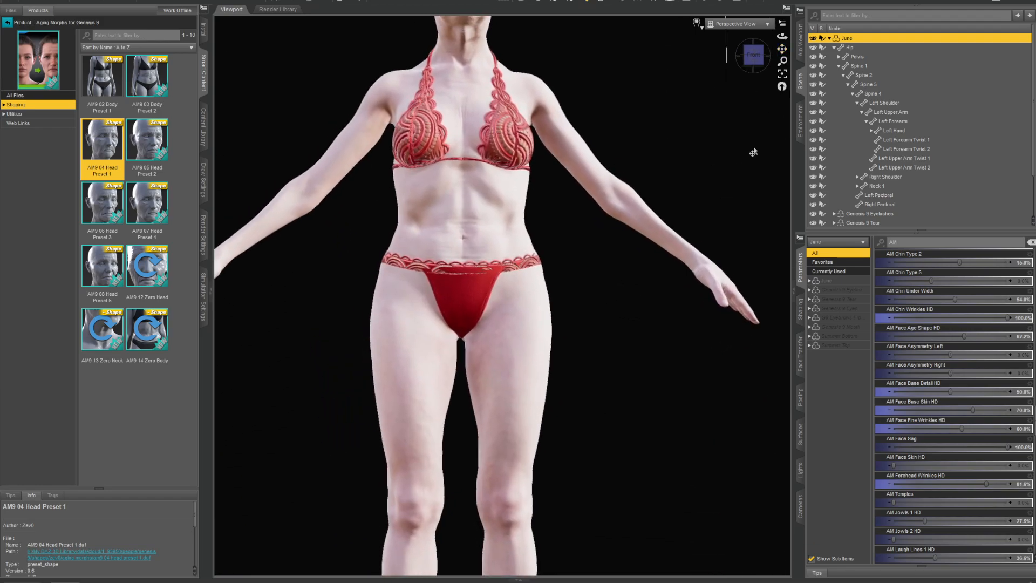
scroll(653, 326, down, 4)
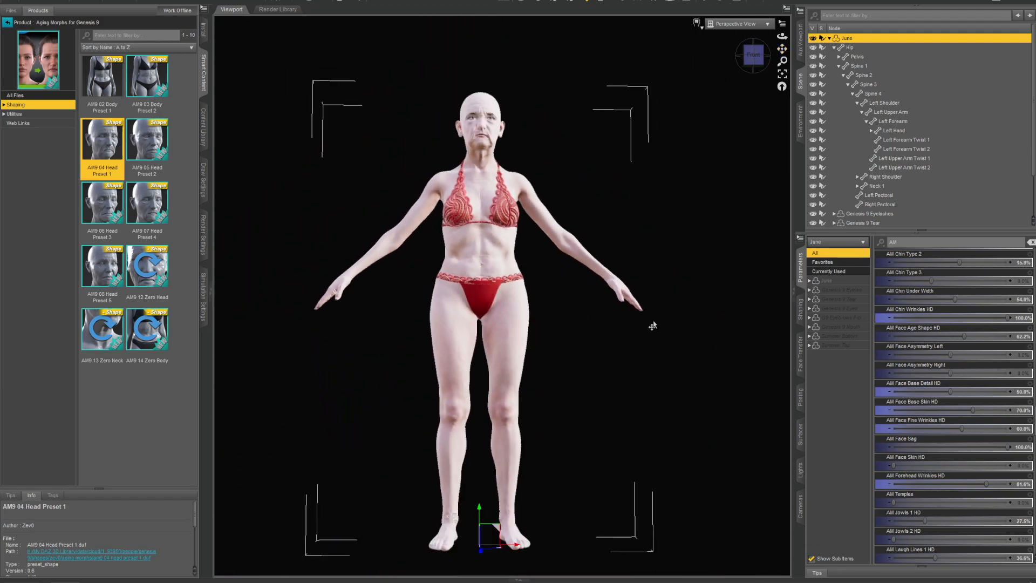
scroll(653, 326, up, 2)
drag(753, 56, 815, 57)
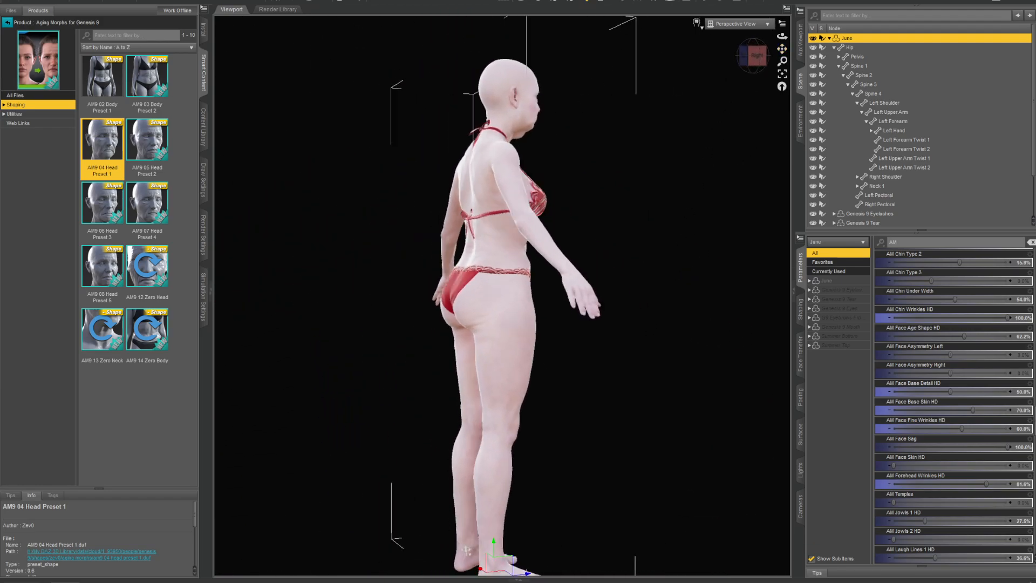
middle_drag(583, 144, 422, 142)
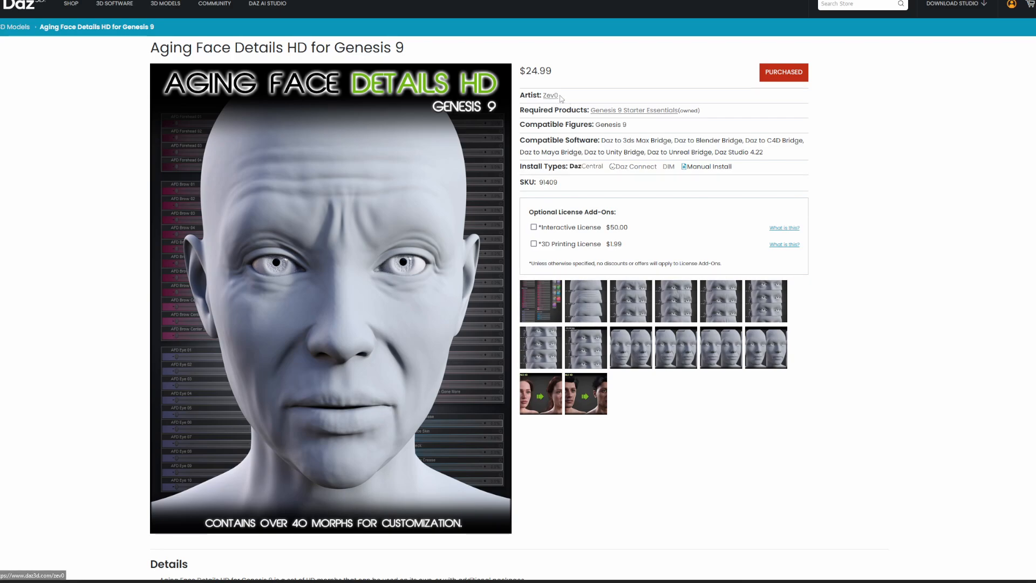
Step: Show the Shaping presets of Aging Face Details HD for Genesis 9 and select the June figure
drag(561, 96, 541, 95)
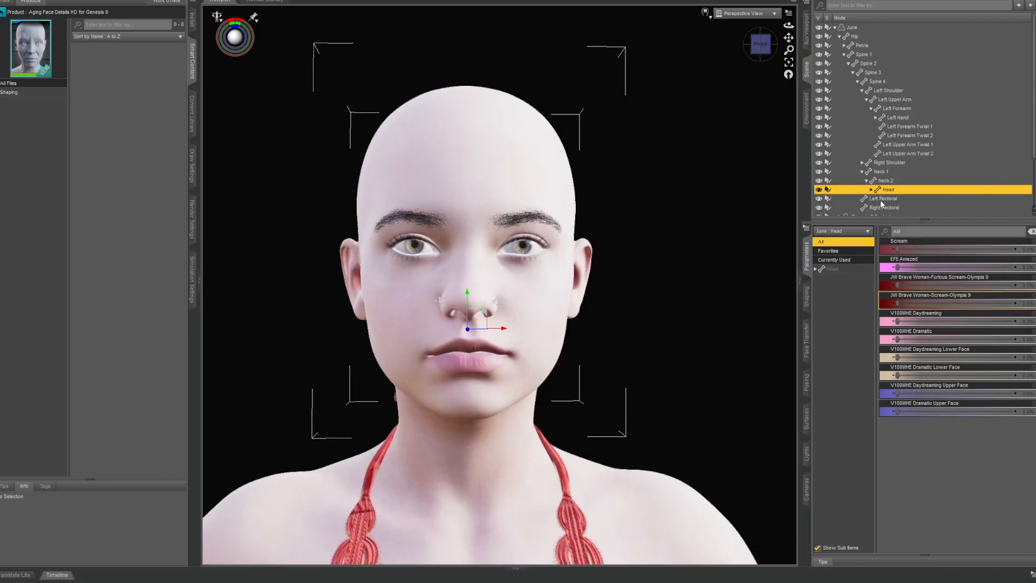
click(11, 92)
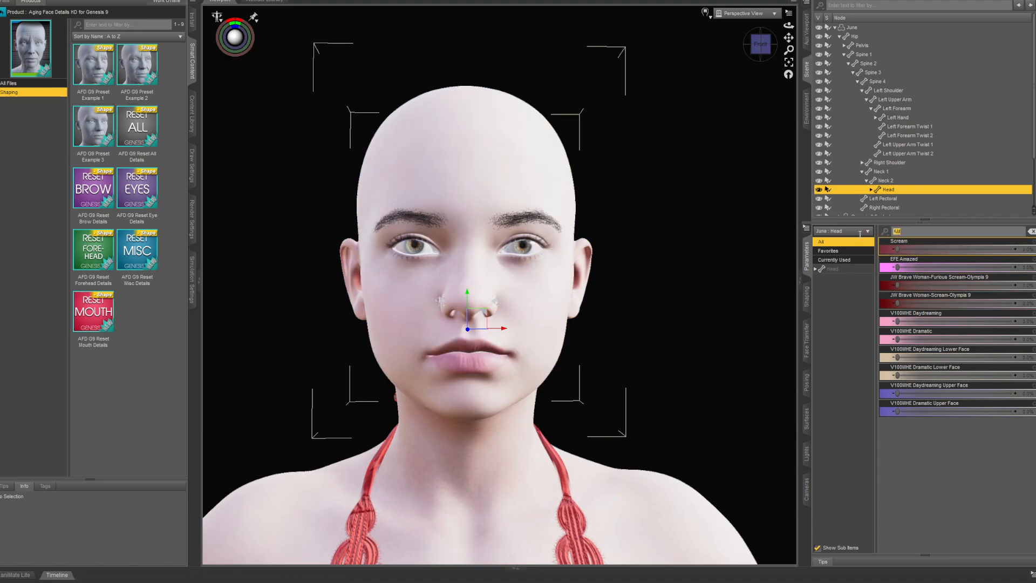
click(853, 27)
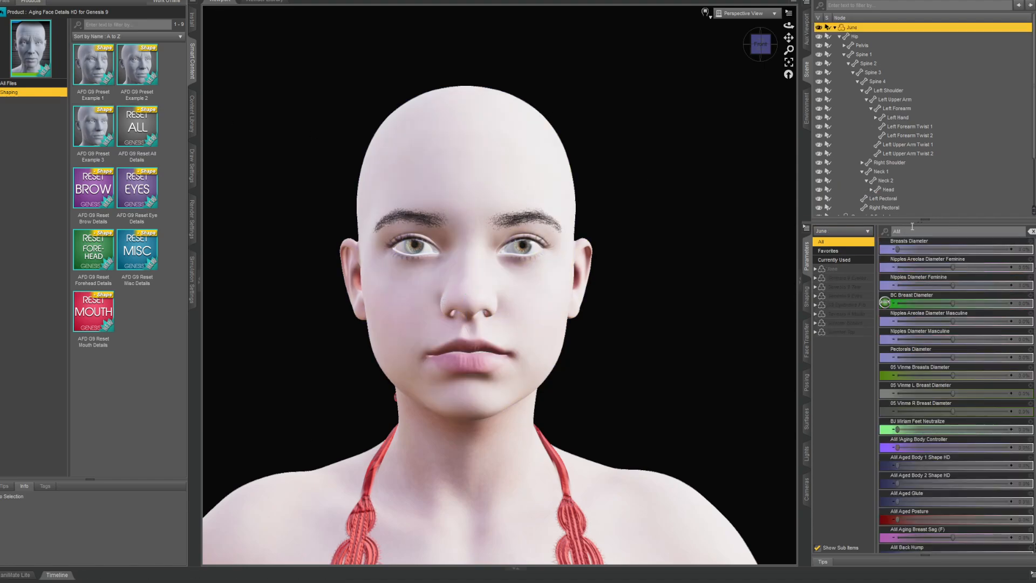
Step: Filter June's parameters by AFD, try the AFD Brow 01 HD morph near full strength, reset it and clear the filter
drag(912, 231, 863, 231)
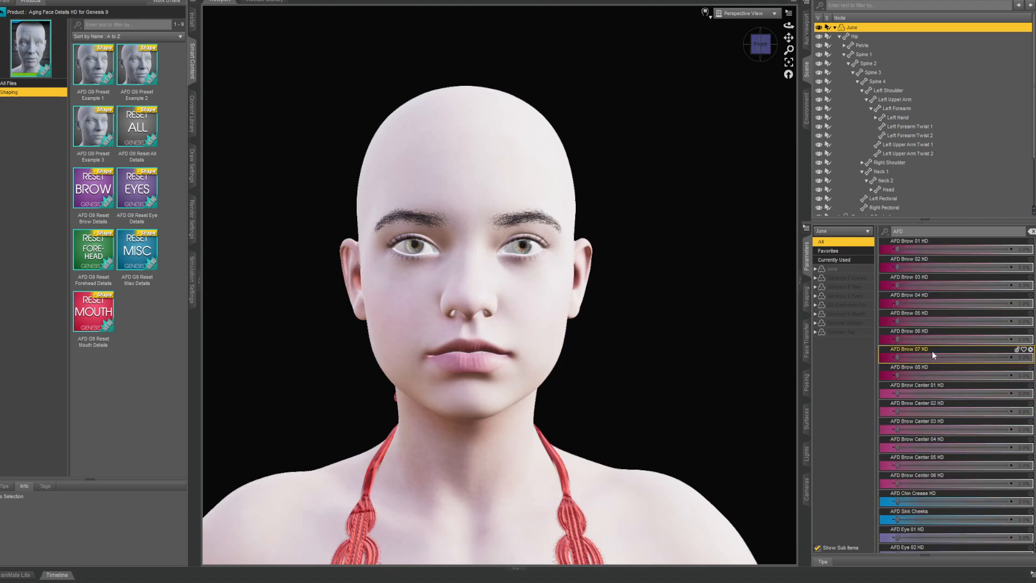
drag(957, 249, 1027, 248)
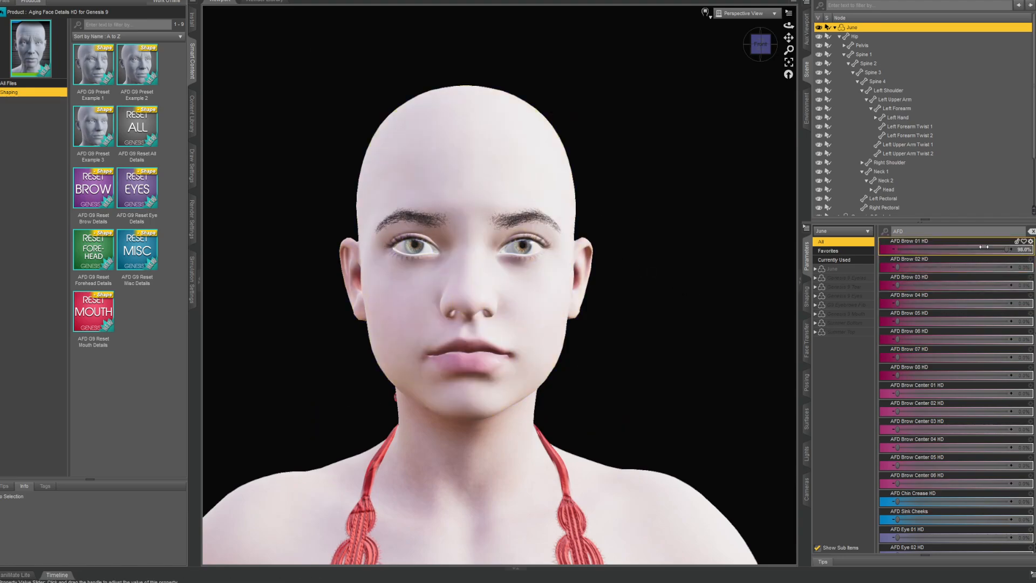
drag(984, 246, 920, 248)
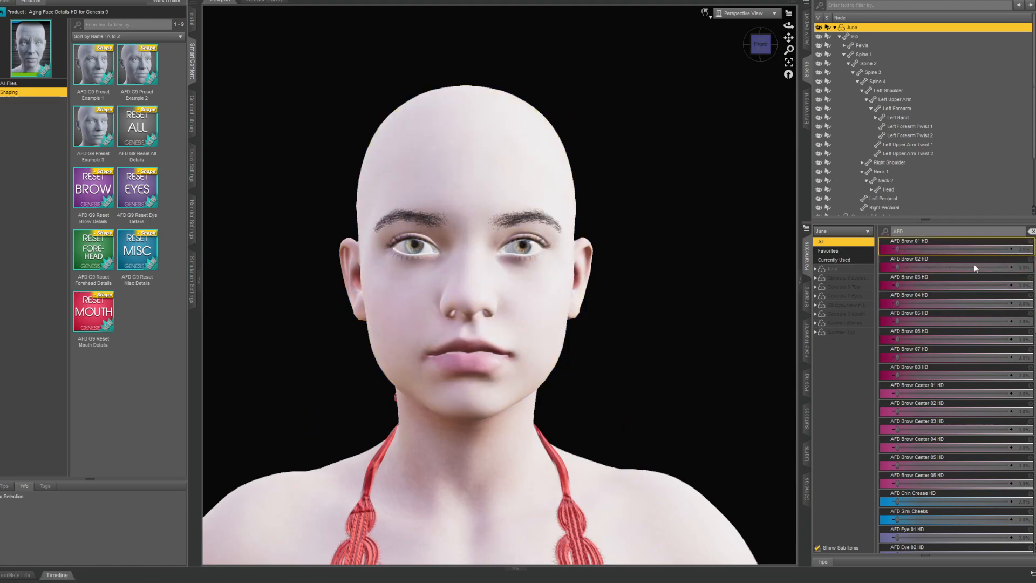
click(1032, 231)
scroll(942, 386, down, 4)
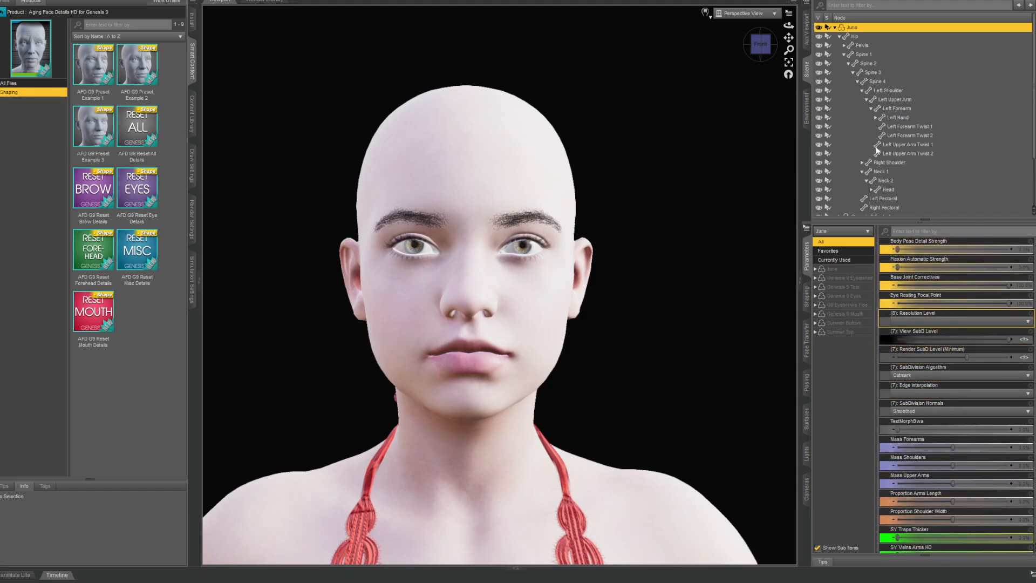
Step: Filter June's parameters by AFD and set AFD Brow 02 HD to 100%, viewing the face up close with nothing selected
click(913, 231)
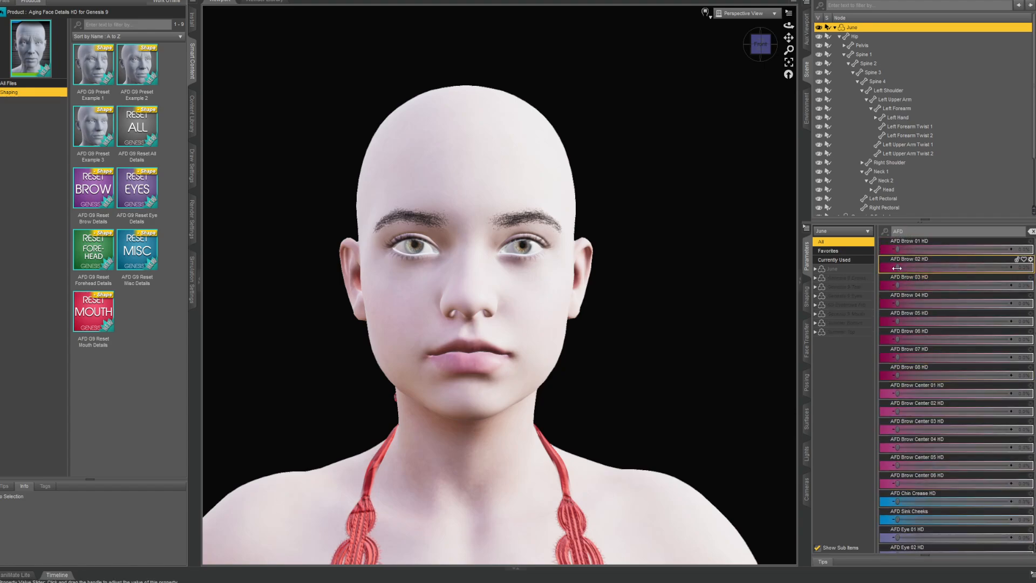
drag(897, 267, 1015, 268)
scroll(664, 165, up, 3)
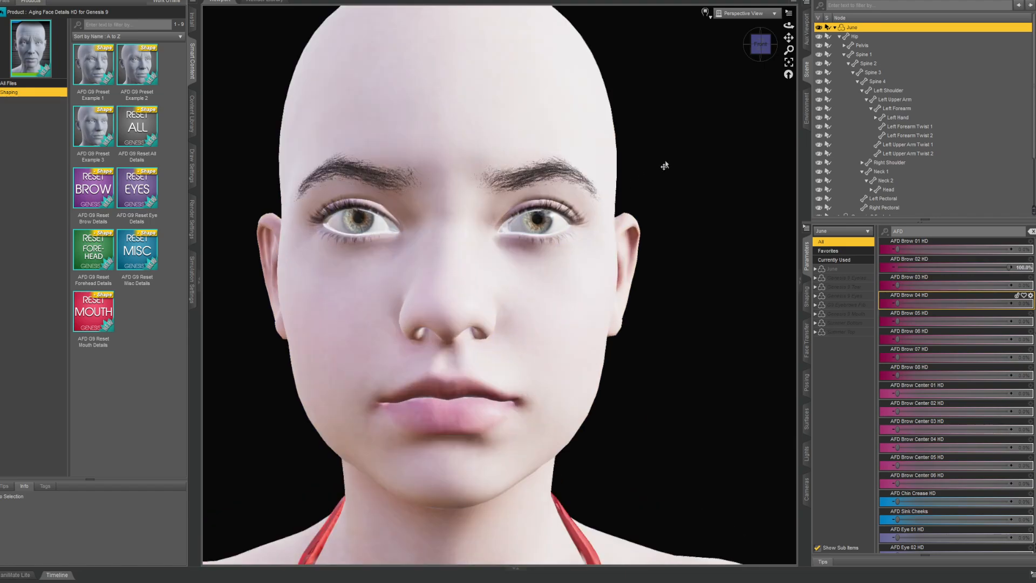
scroll(674, 161, down, 2)
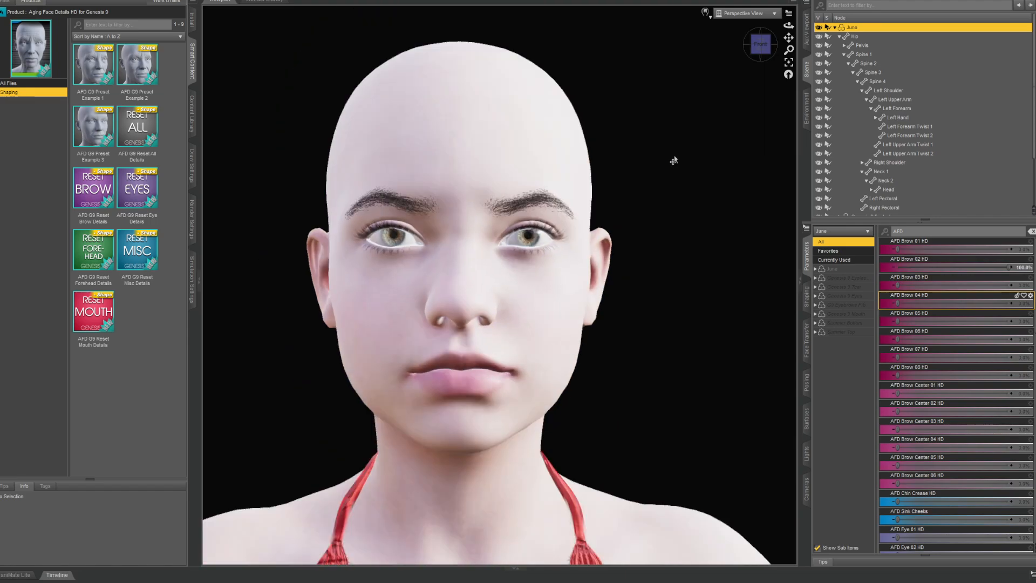
click(707, 11)
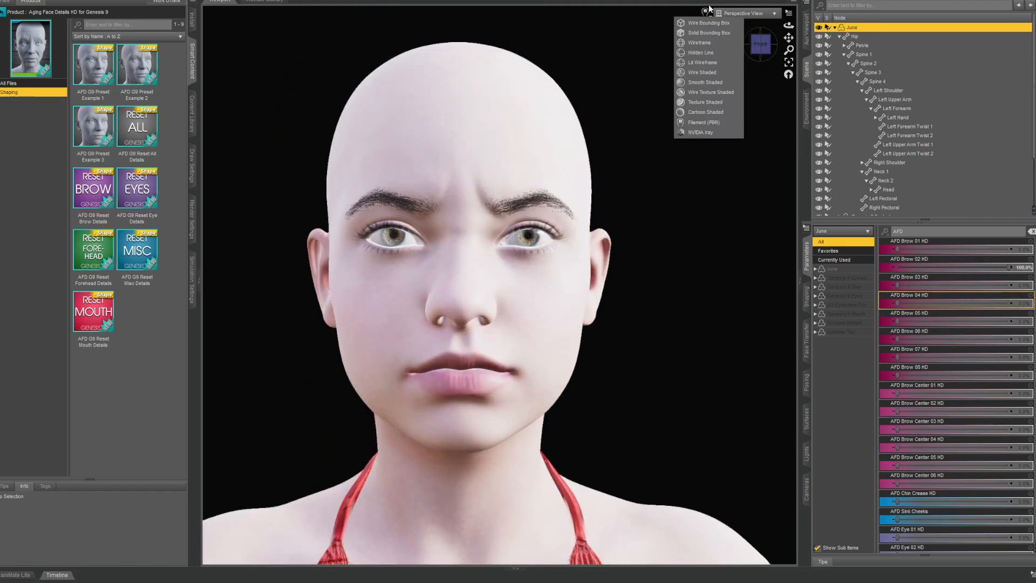
click(689, 219)
click(674, 223)
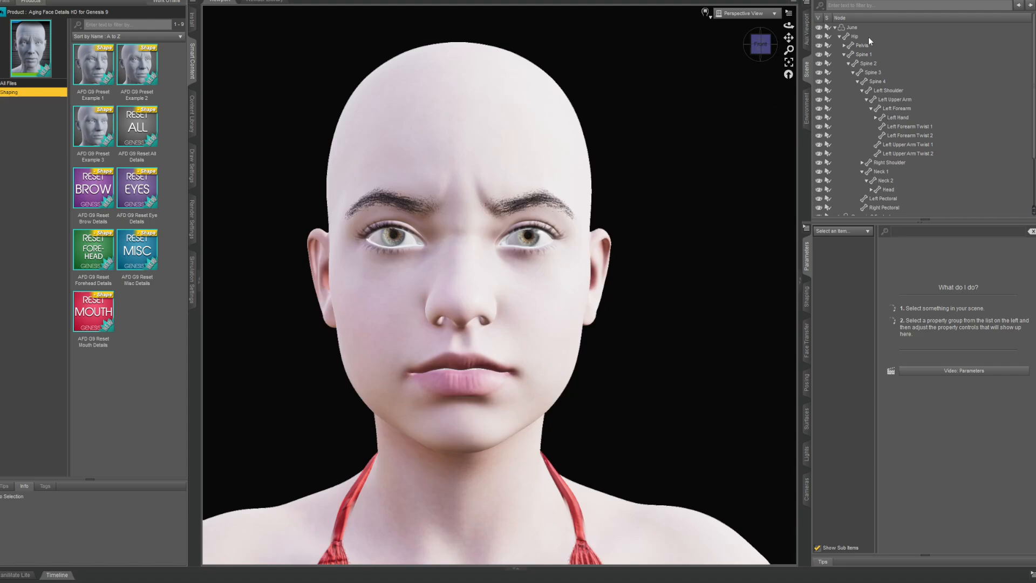
Step: On June, replace AFD Brow 02 HD with AFD Brow 03 HD at about 41%, AFD Brow 06 HD at 17.8% and AFD Brow 08 HD at 33.2%
click(853, 28)
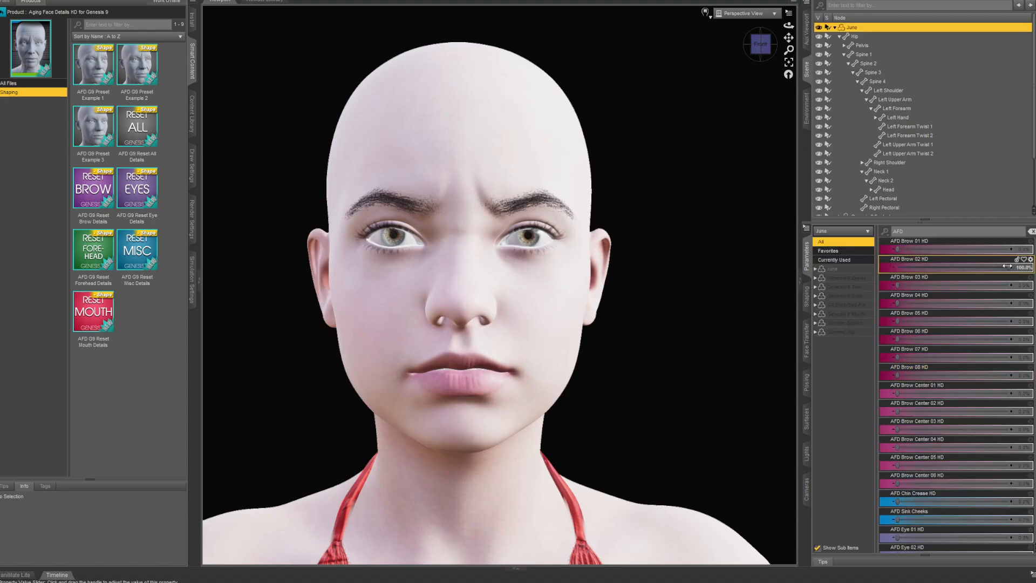
drag(898, 285, 1010, 285)
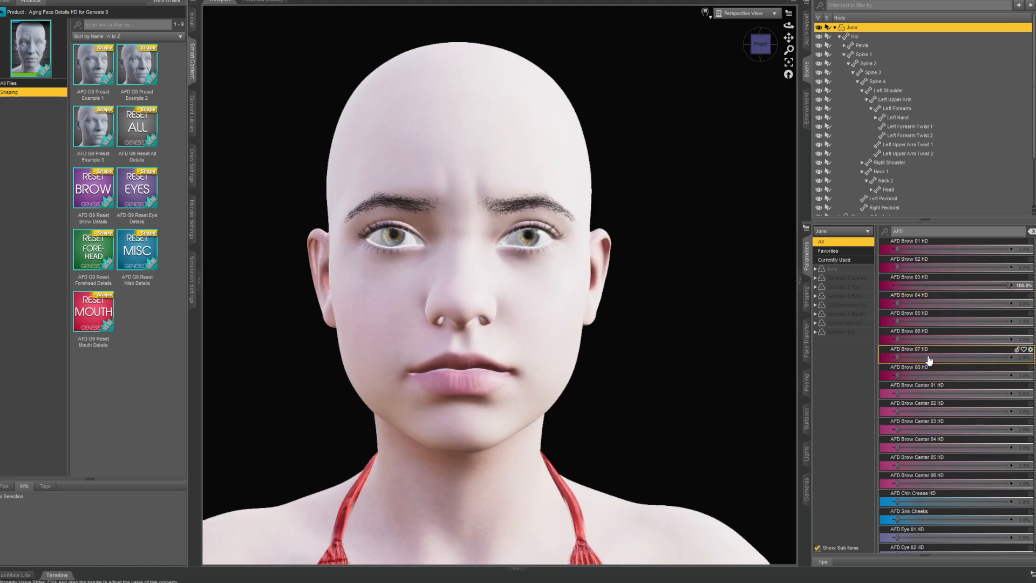
drag(926, 339, 1032, 340)
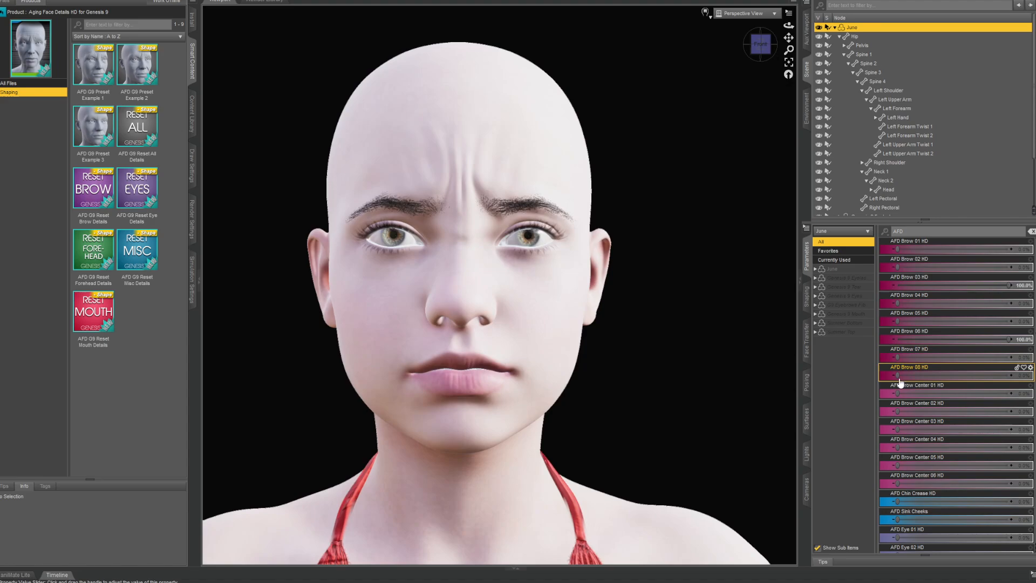
drag(896, 375, 1022, 376)
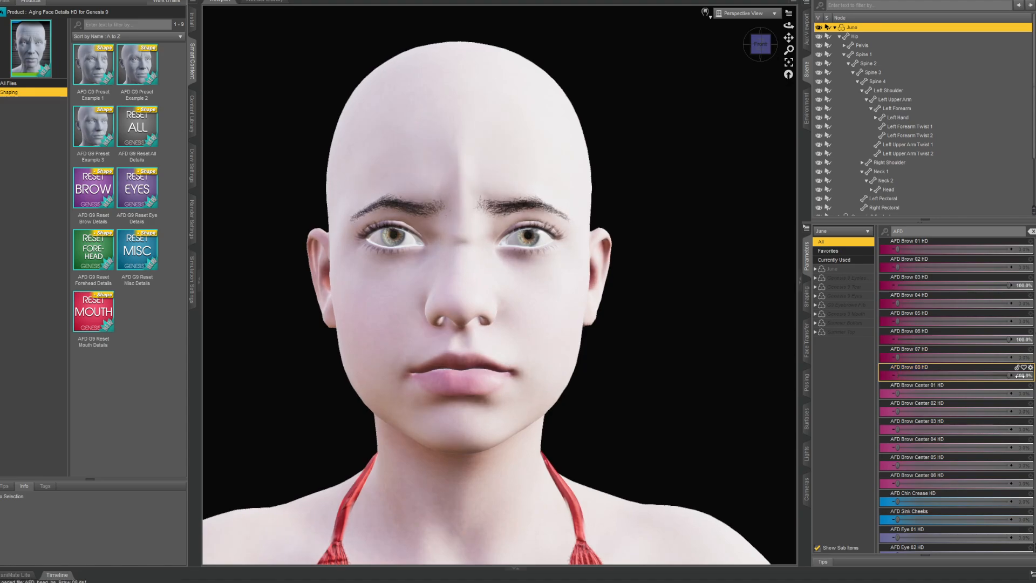
drag(982, 339, 917, 339)
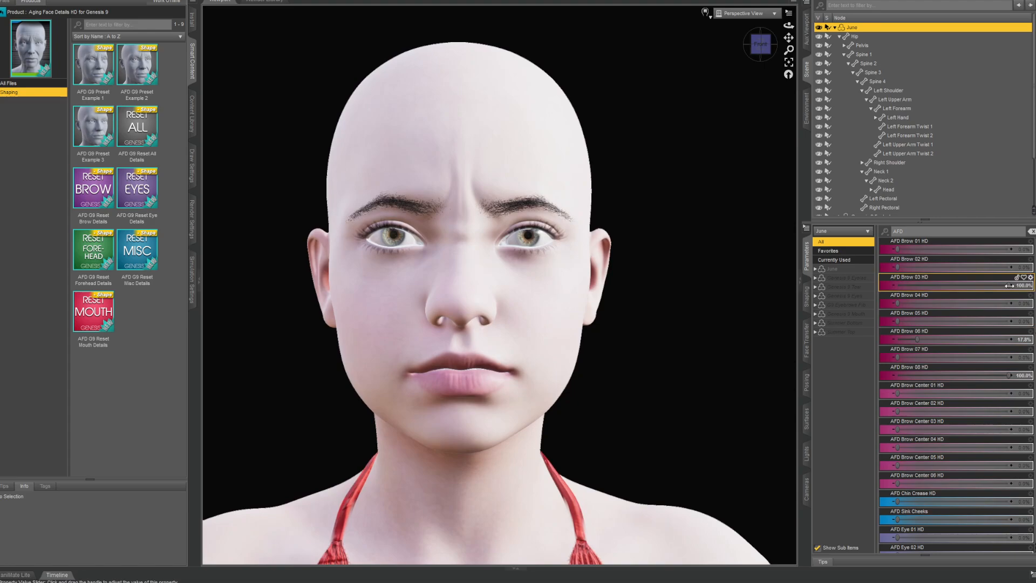
drag(1009, 286, 943, 285)
drag(1010, 381, 935, 377)
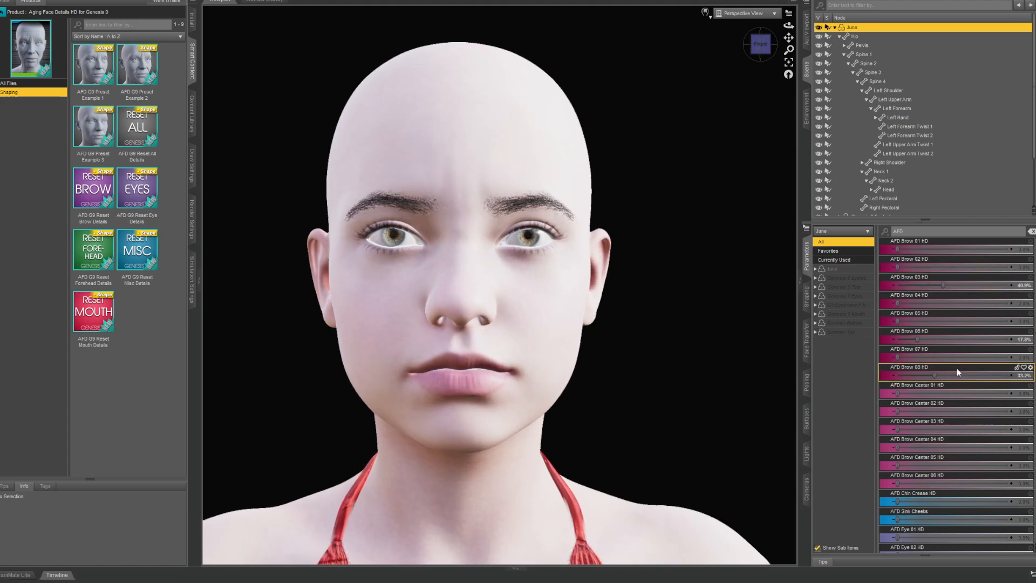
Step: Set AFD Brow Center 02 HD to about 66% and AFD Chin Crease HD to 39.7%
scroll(966, 378, down, 3)
drag(898, 357, 970, 350)
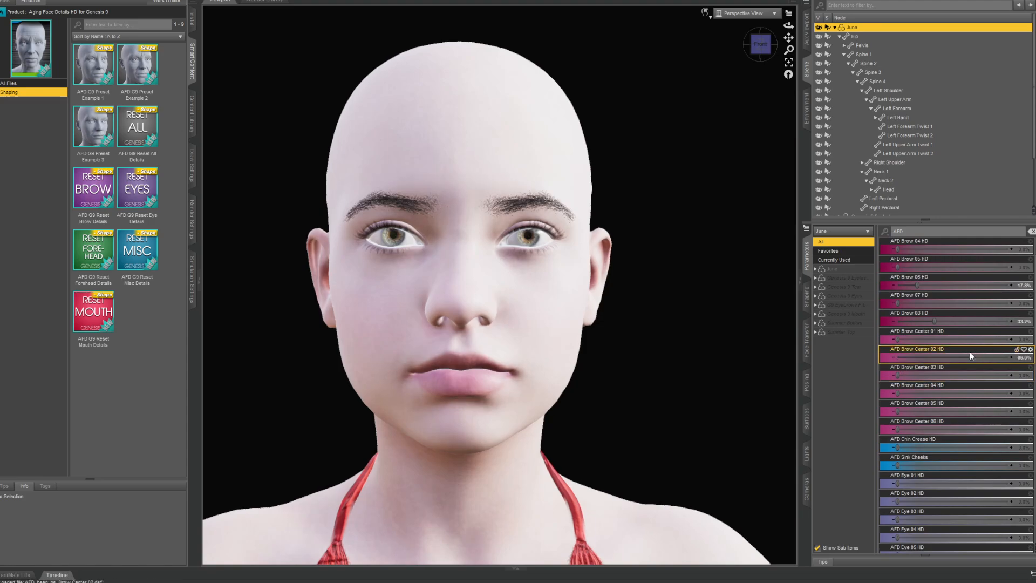
scroll(959, 371, down, 5)
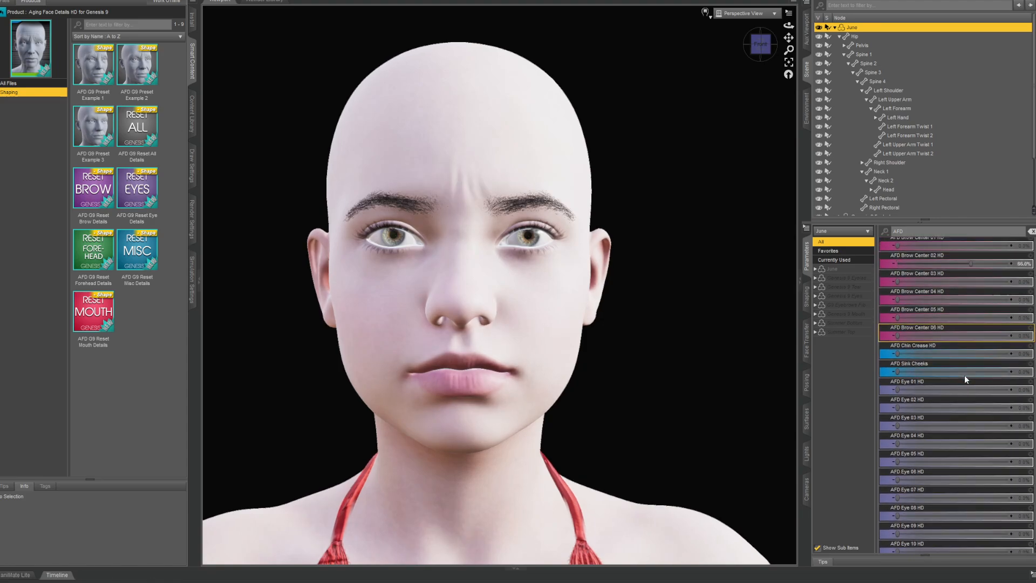
scroll(964, 375, down, 1)
drag(918, 339, 949, 340)
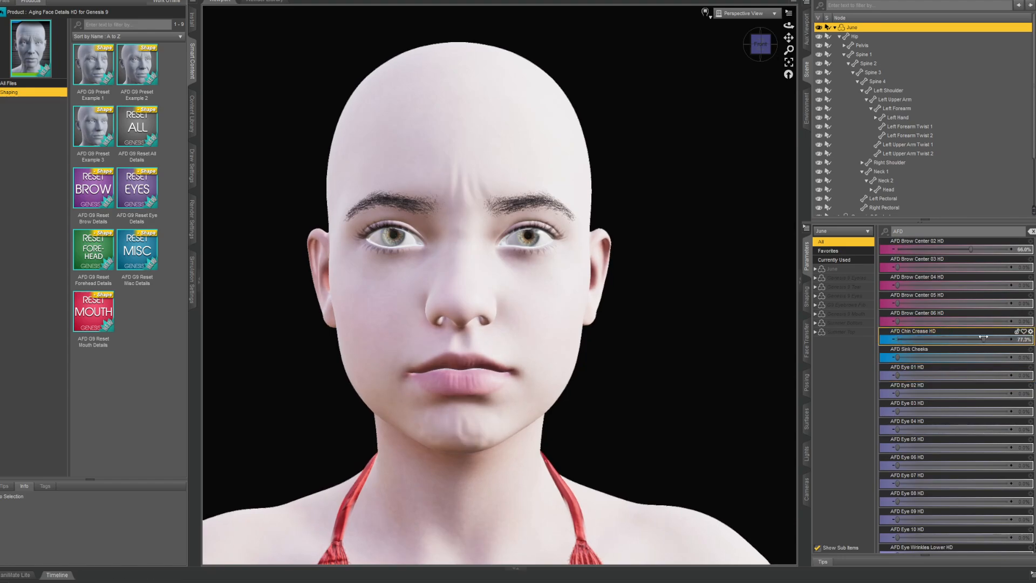
drag(983, 340, 949, 344)
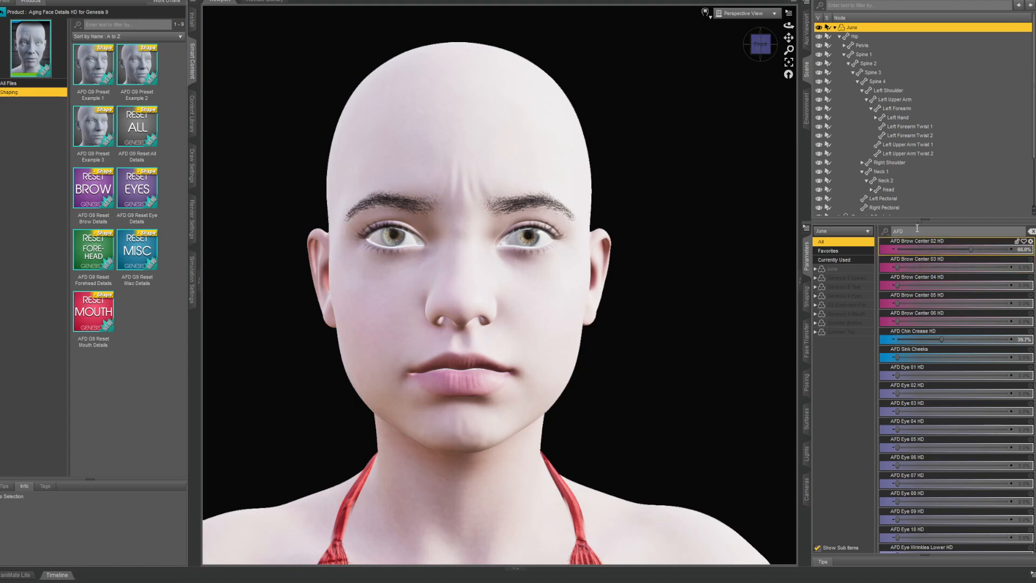
Step: Find the sad expressions, set EC for Victoria 9 Sad to 100%, and filter the parameters by AFD again
text(ad)
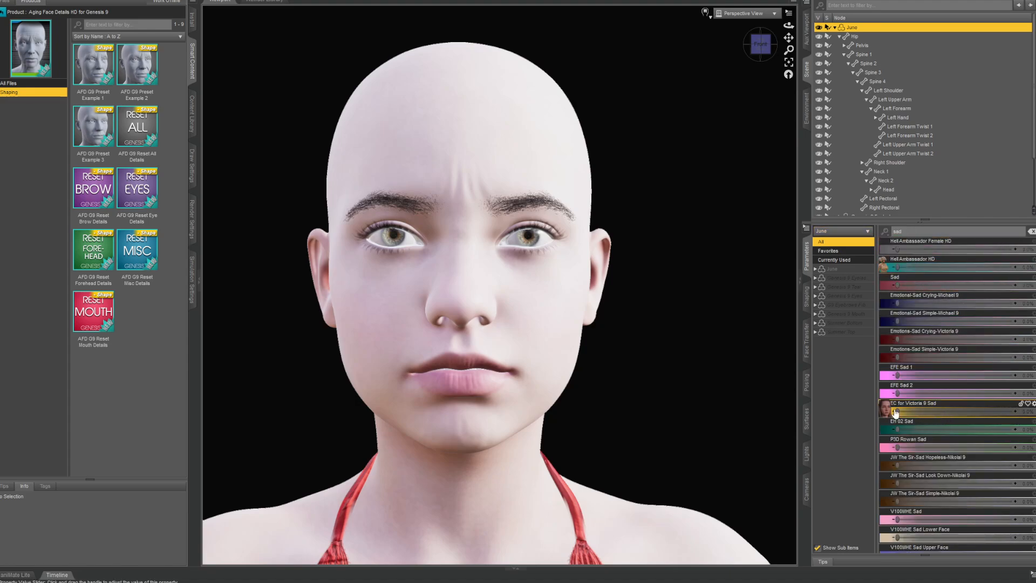
drag(1006, 398, 1032, 399)
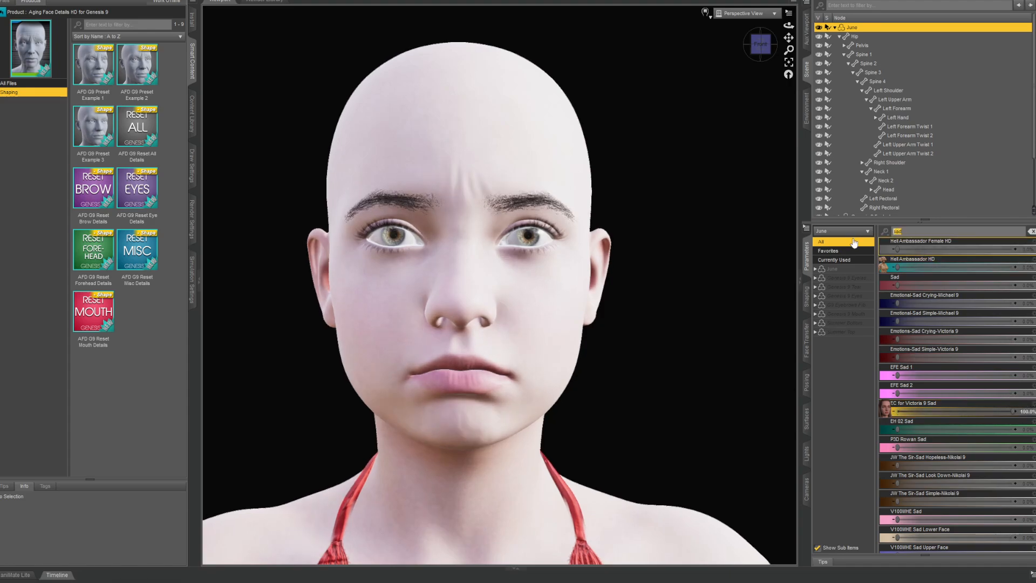
drag(904, 231, 884, 231)
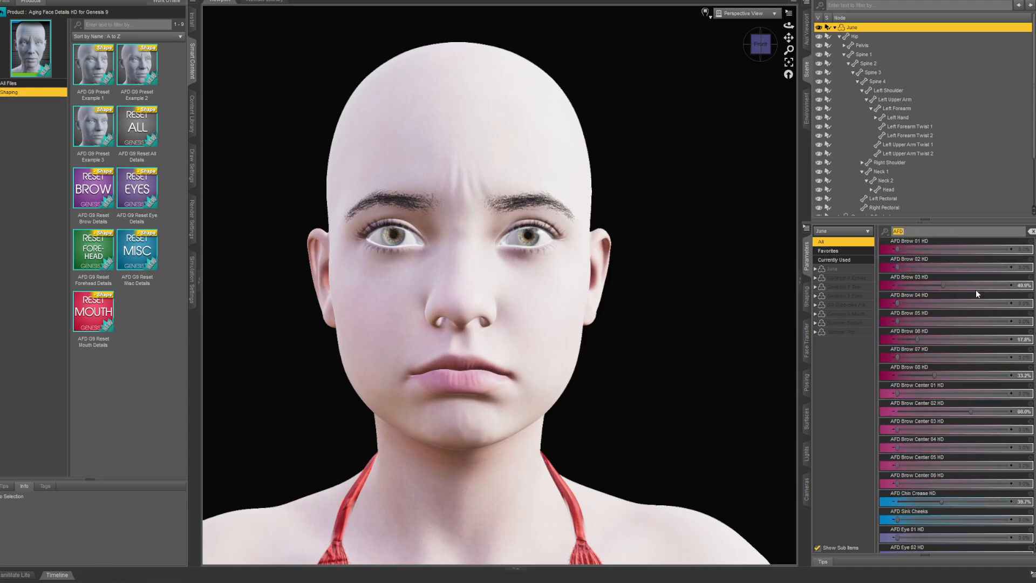
Step: Set AFD Eye 01 HD to 34% and AFD Eye 03 HD to about 52%
scroll(936, 378, down, 2)
scroll(937, 378, down, 3)
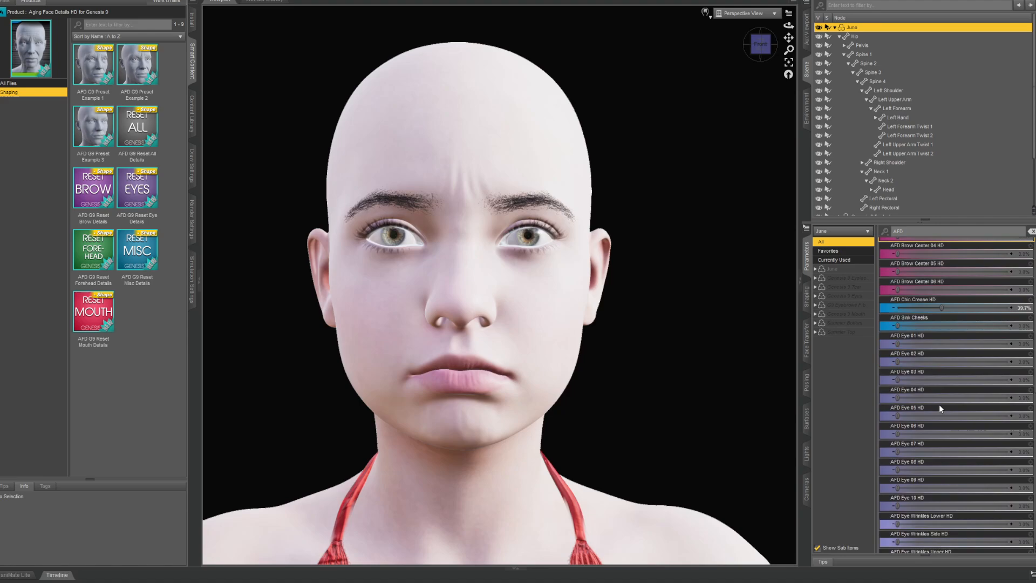
drag(900, 321, 1018, 327)
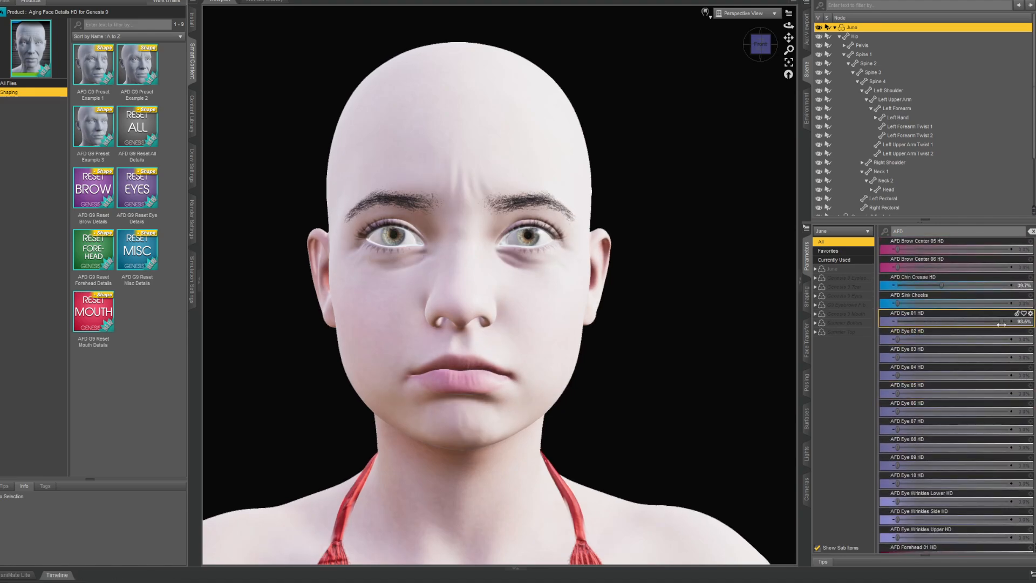
drag(1001, 322, 951, 322)
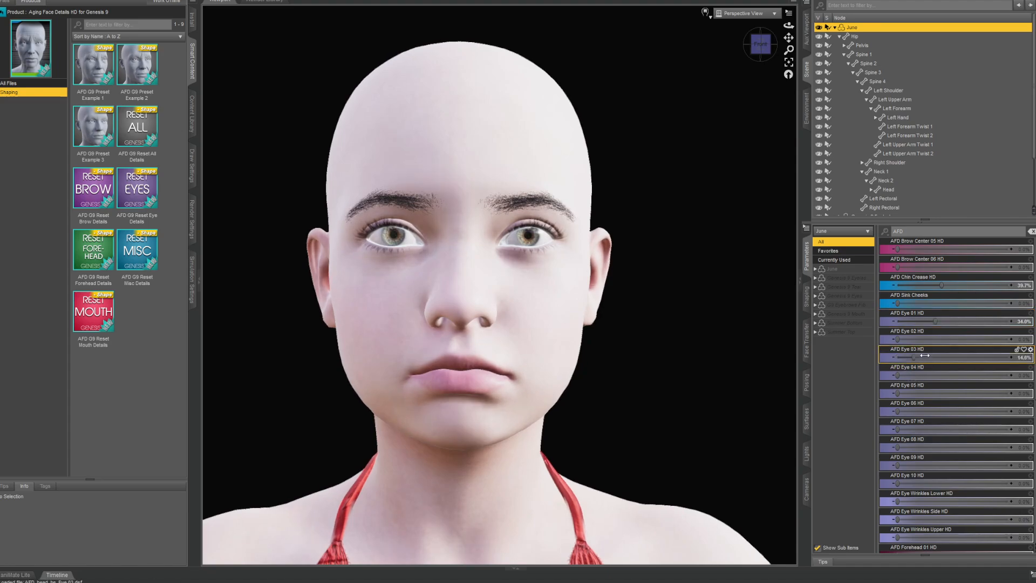
drag(912, 357, 1012, 353)
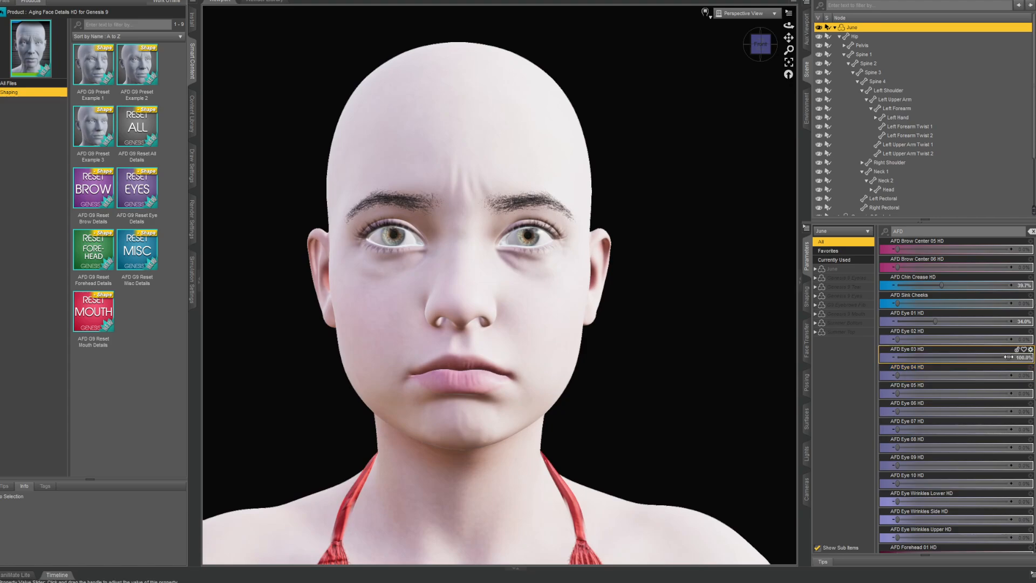
drag(1007, 358, 954, 365)
Step: Set AFD Eye 10 HD to 44.9%, AFD Eye Wrinkles Lower HD to 54.7% and AFD Forehead 02 HD to about 70%
scroll(935, 399, down, 3)
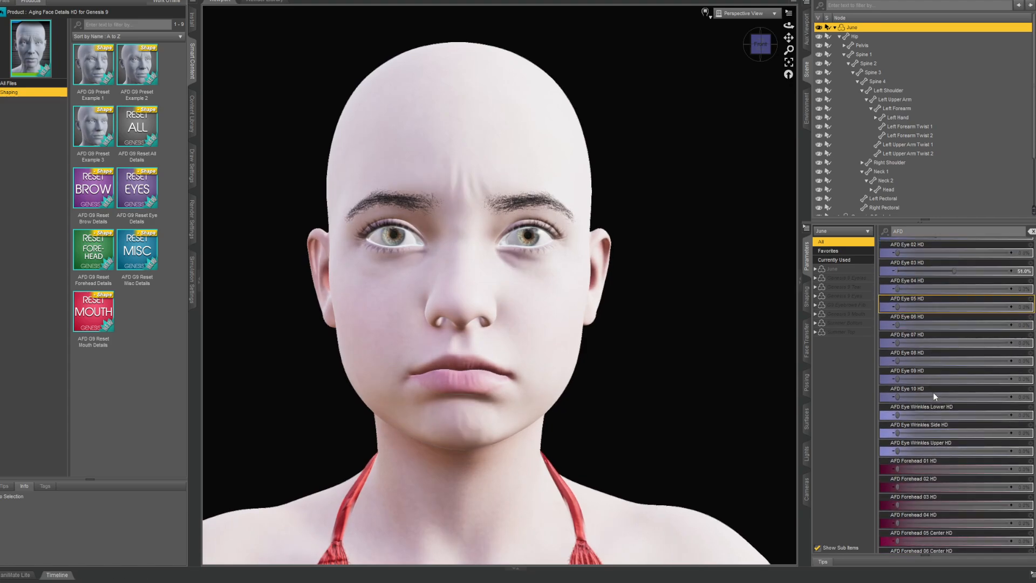
drag(897, 375, 964, 375)
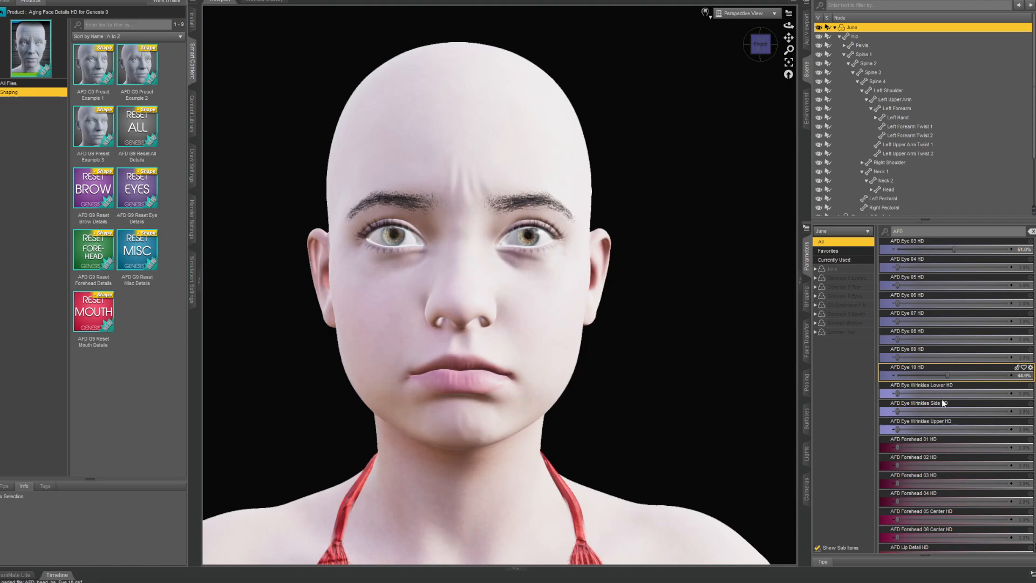
drag(897, 393, 958, 393)
scroll(924, 406, down, 3)
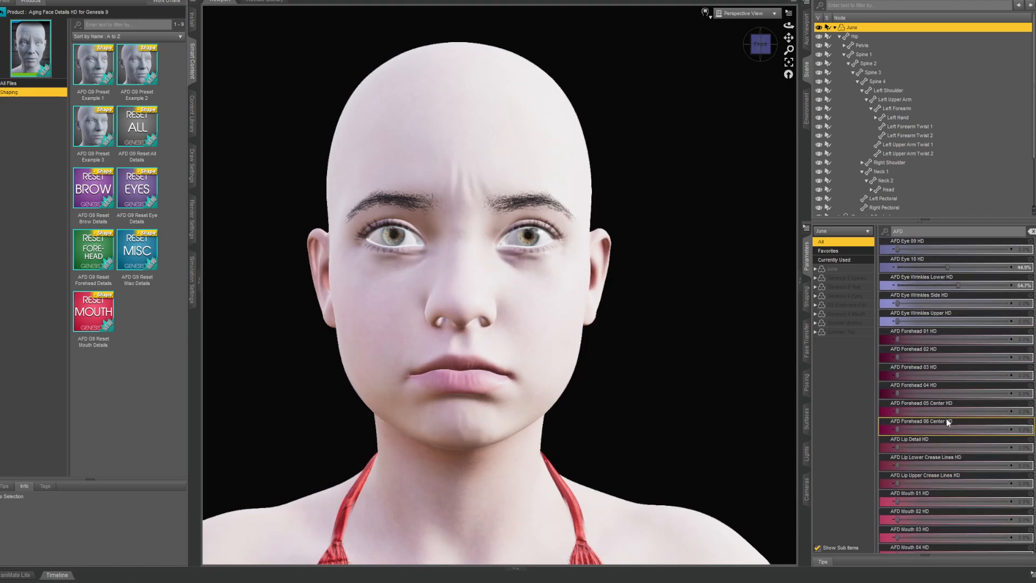
drag(897, 357, 975, 357)
Step: Set AFD Lip Detail HD to about 81%, AFD Mouth 01 HD to about 66% and AFD Mouth 06 HD to 54.7%
scroll(954, 397, down, 5)
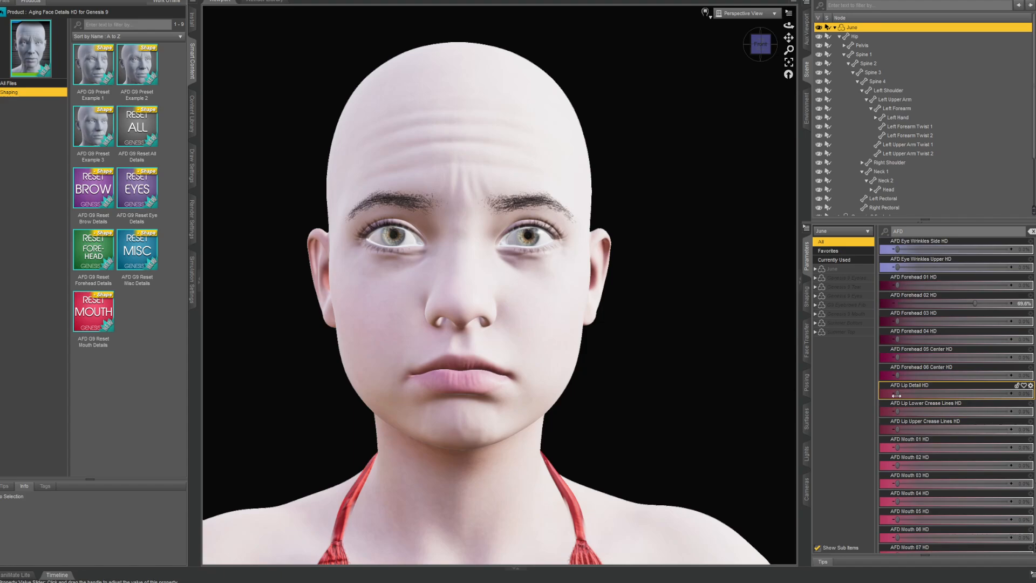
drag(898, 285, 987, 285)
drag(897, 339, 972, 348)
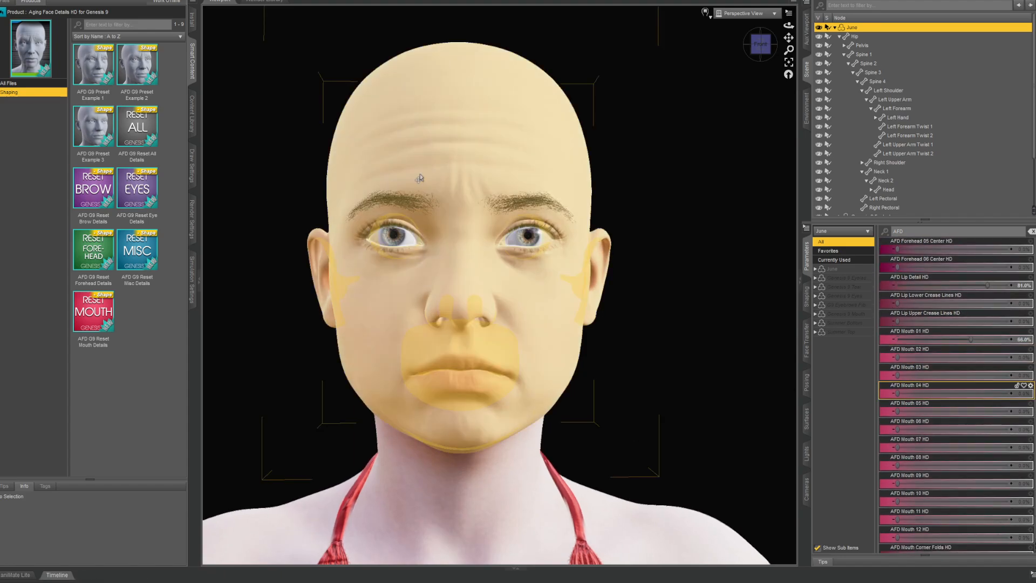
drag(897, 429, 959, 429)
drag(761, 44, 790, 42)
click(765, 43)
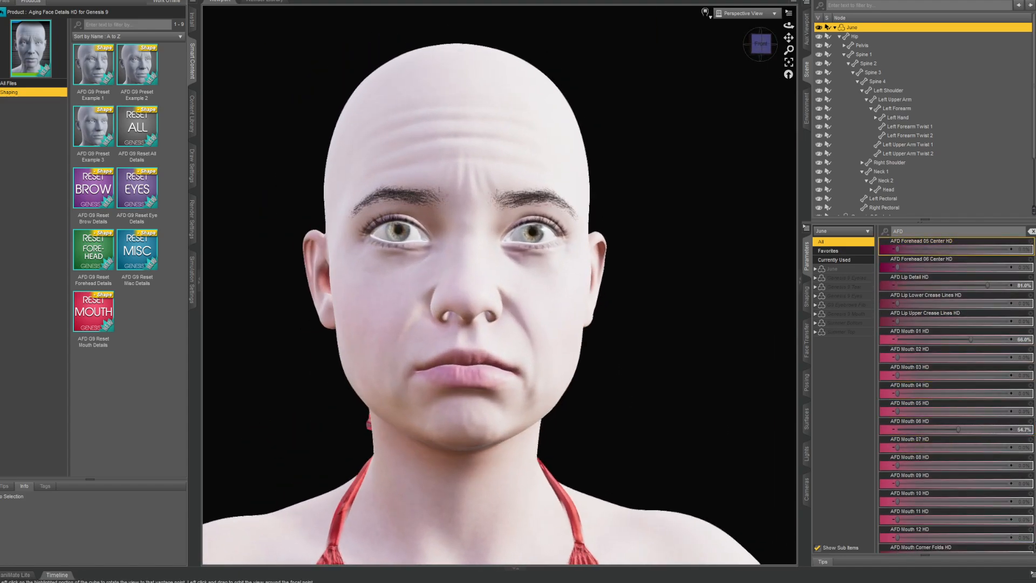
Step: Set AFD Nose Crease HD and AFD Neck HD to 100% and AFD Mouth 12 HD to about 66%
scroll(954, 333, down, 3)
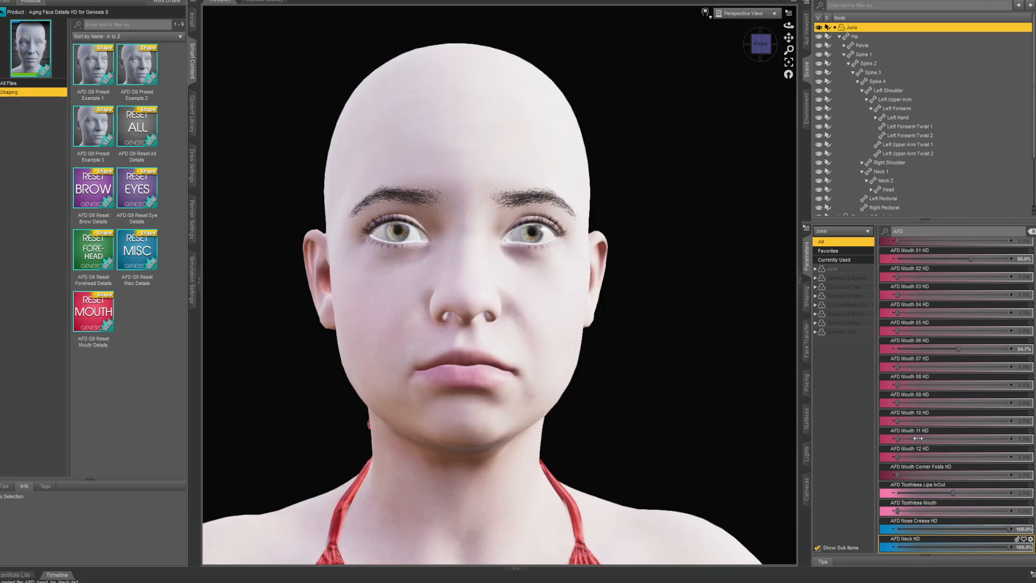
drag(898, 546, 1013, 546)
drag(898, 457, 970, 457)
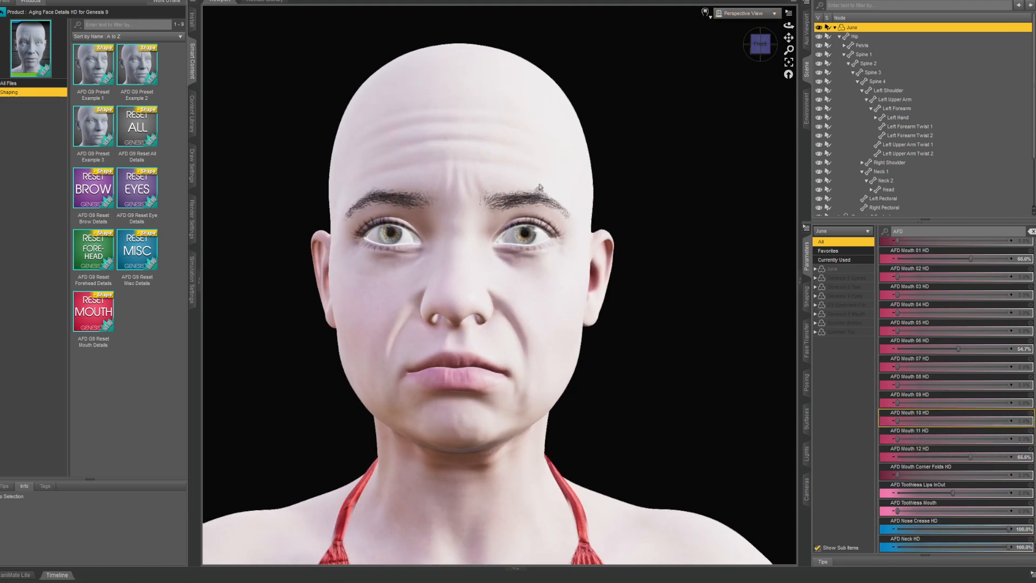
scroll(955, 246, up, 1)
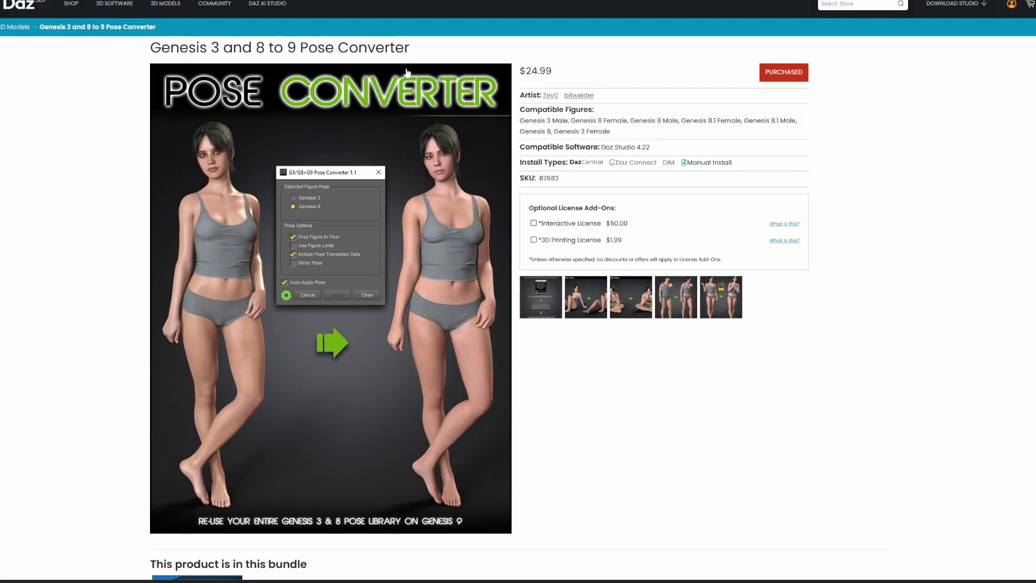
Step: Examine the Genesis 3 and 8 to 9 Pose Converter store page, including its title, artists and details section
drag(161, 47, 433, 50)
click(662, 61)
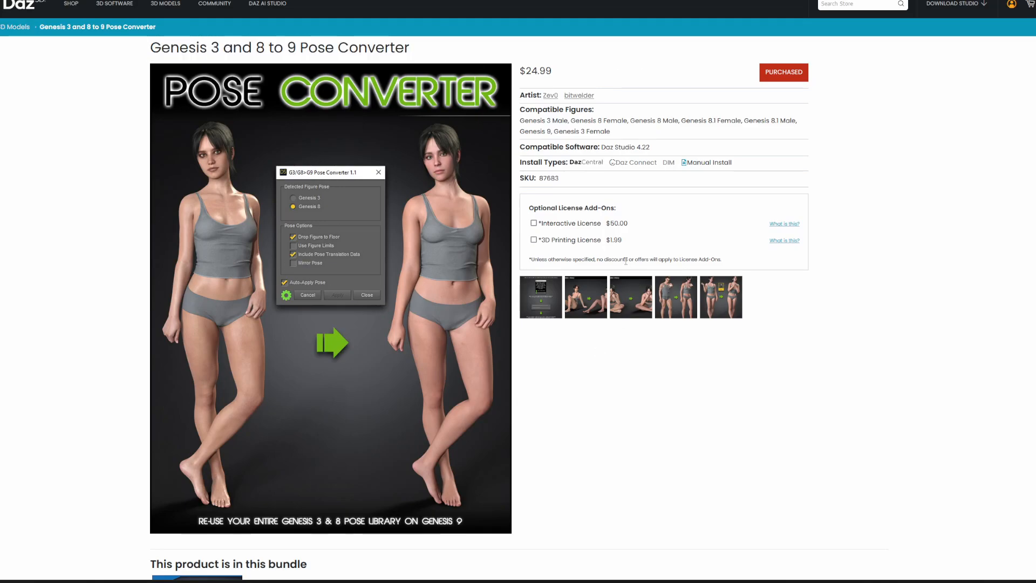
drag(608, 98, 543, 97)
click(638, 384)
scroll(565, 347, down, 6)
scroll(564, 347, down, 3)
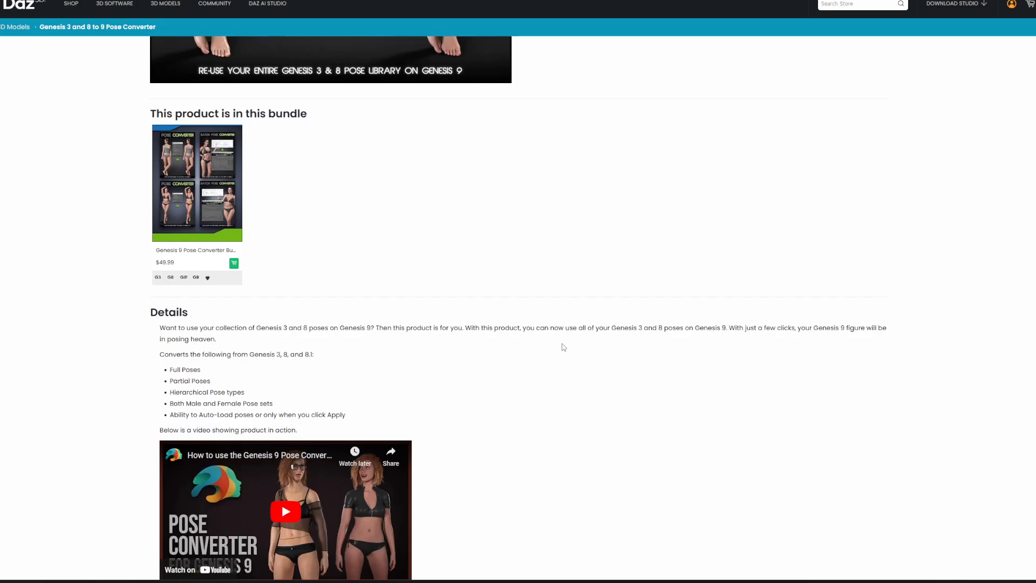
scroll(562, 347, up, 9)
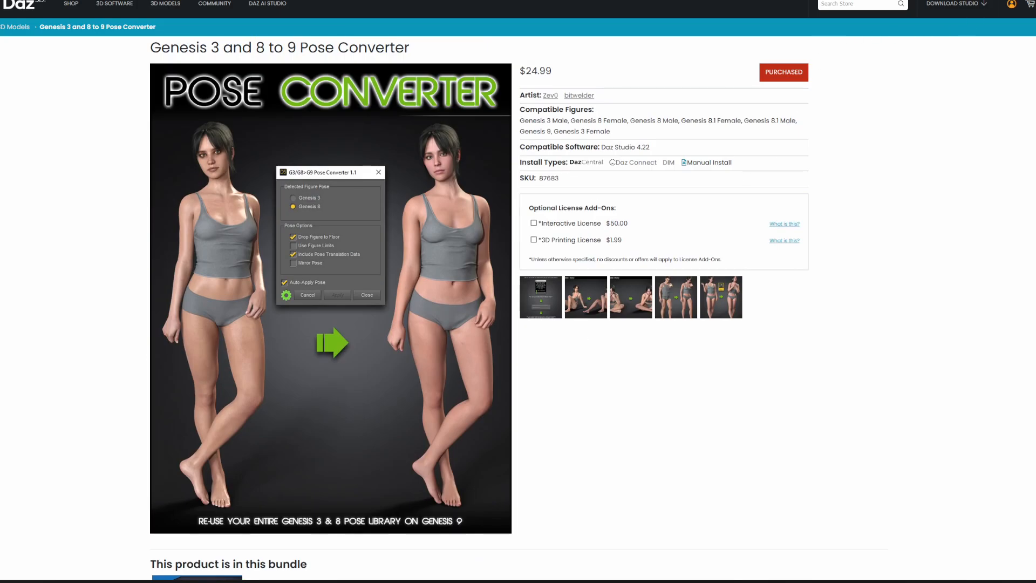
Step: Switch to Daz Studio, try applying the CDI Daisy8 FlightE pose directly to June, and undo it
click(966, 1)
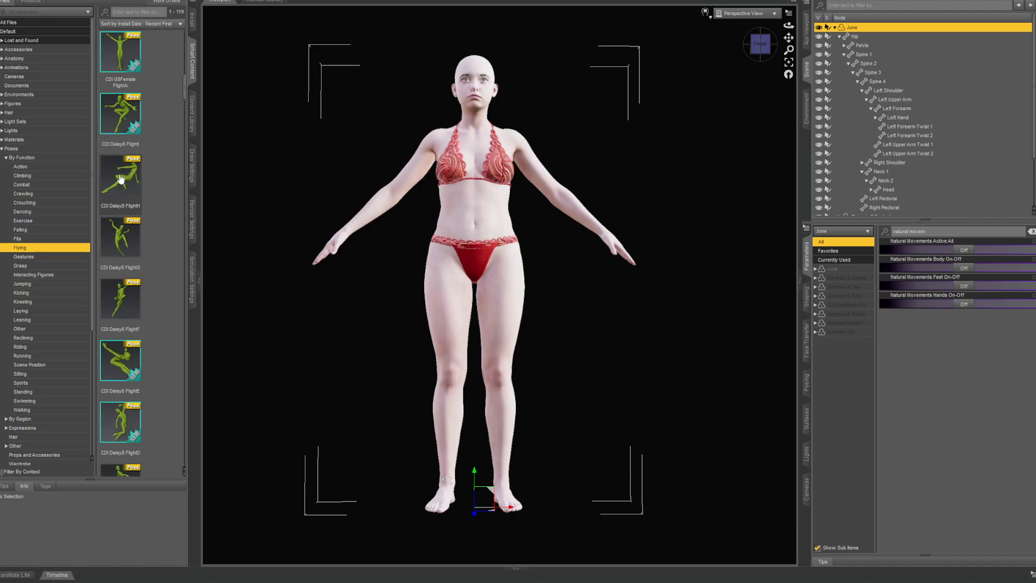
double_click(135, 361)
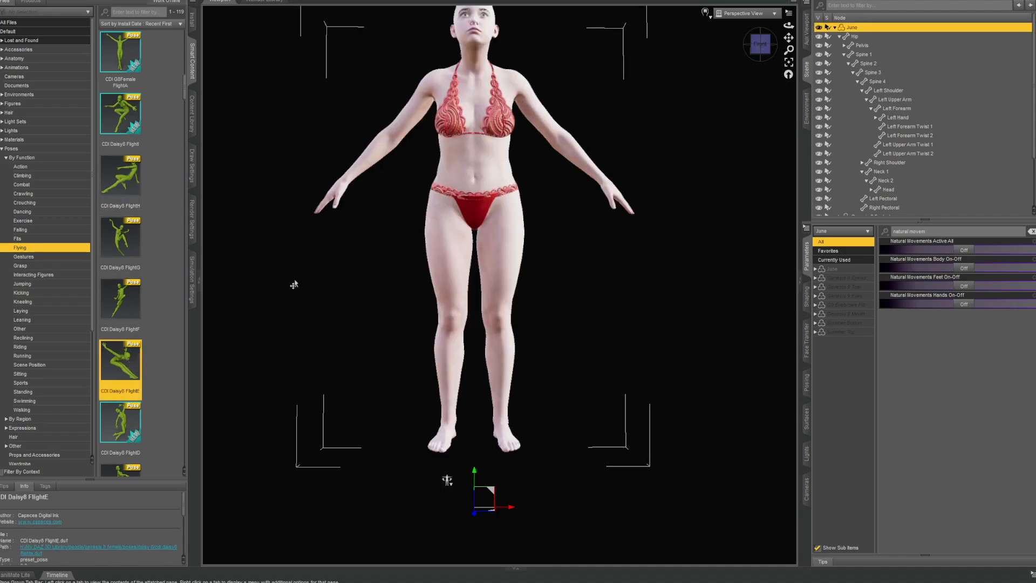
key(ctrl+z)
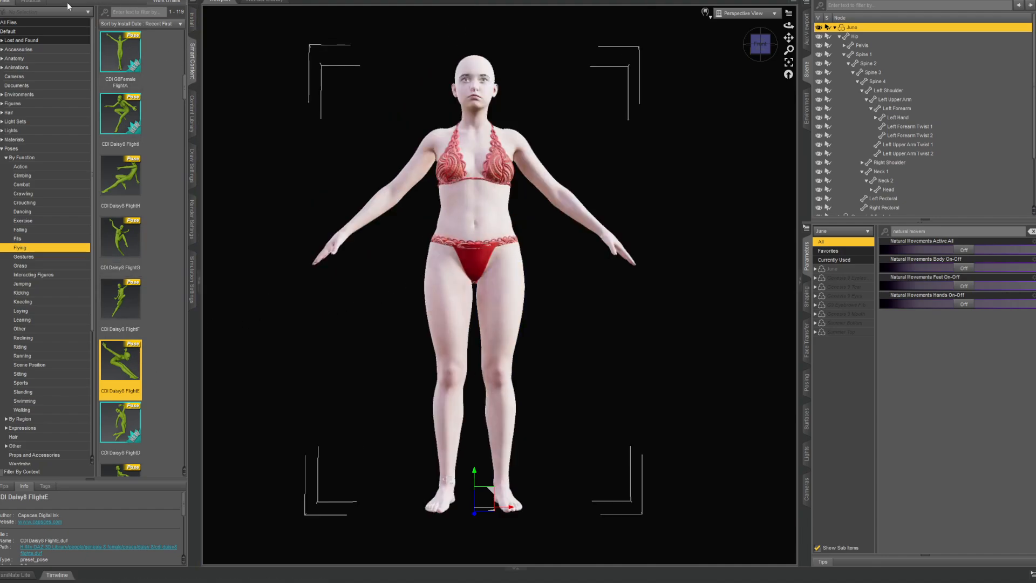
Step: Convert the CDI Daisy8 FlightE pose onto June with the Genesis 3 & 8 To 9 Pose Converter and inspect it from several sides
click(25, 4)
click(99, 133)
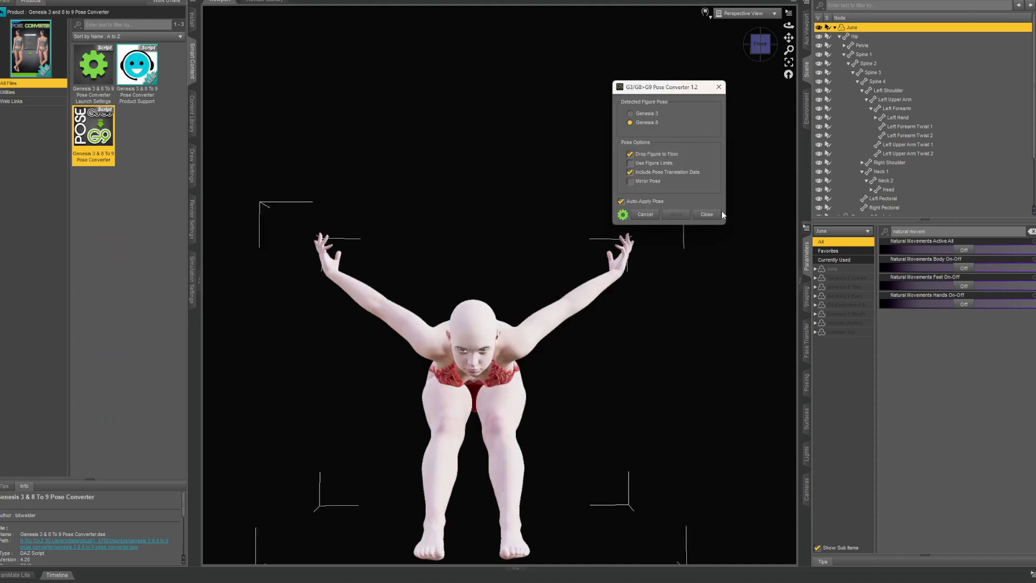
click(664, 202)
click(707, 214)
click(771, 44)
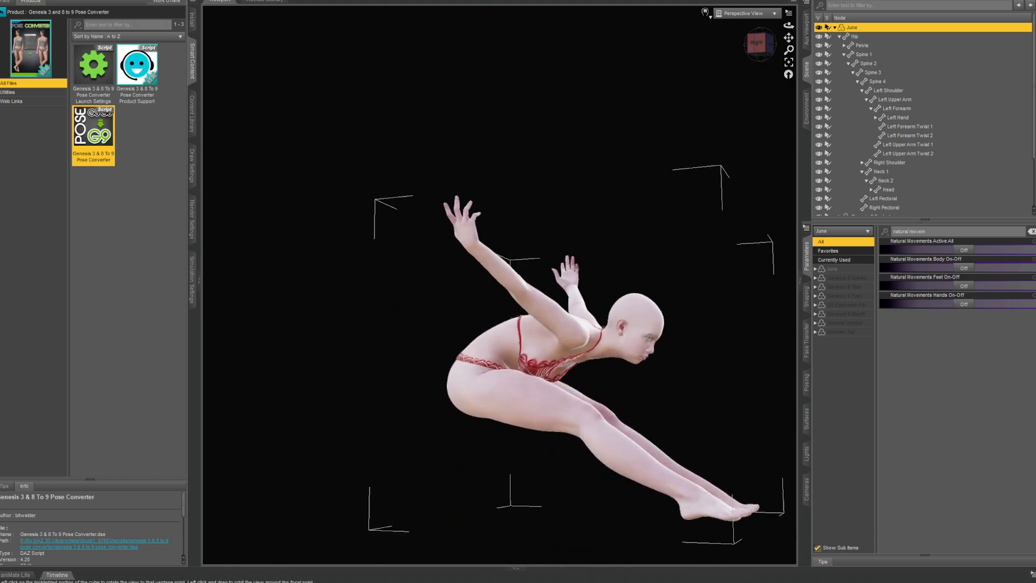
scroll(759, 106, up, 3)
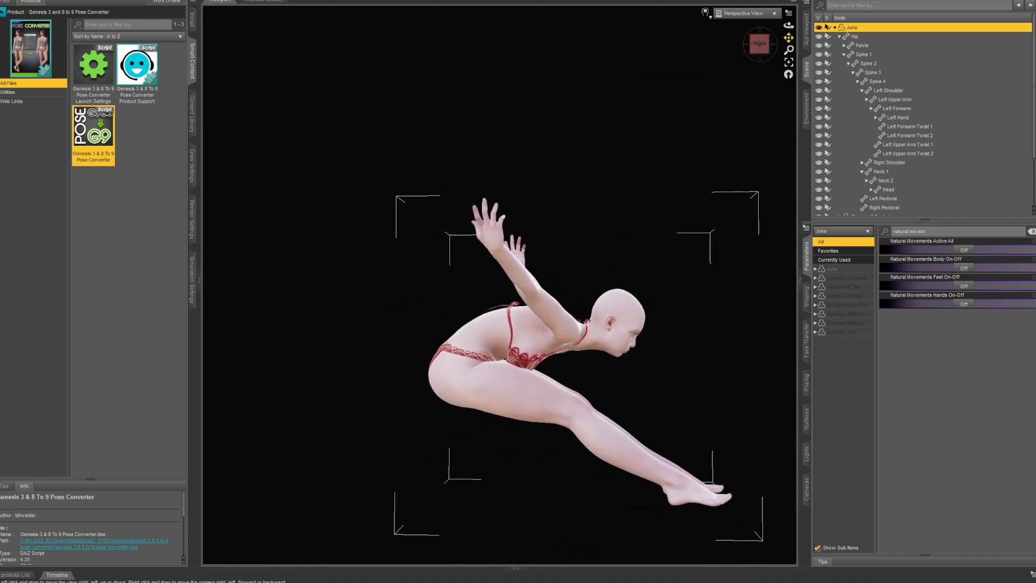
scroll(638, 239, up, 5)
scroll(638, 239, down, 5)
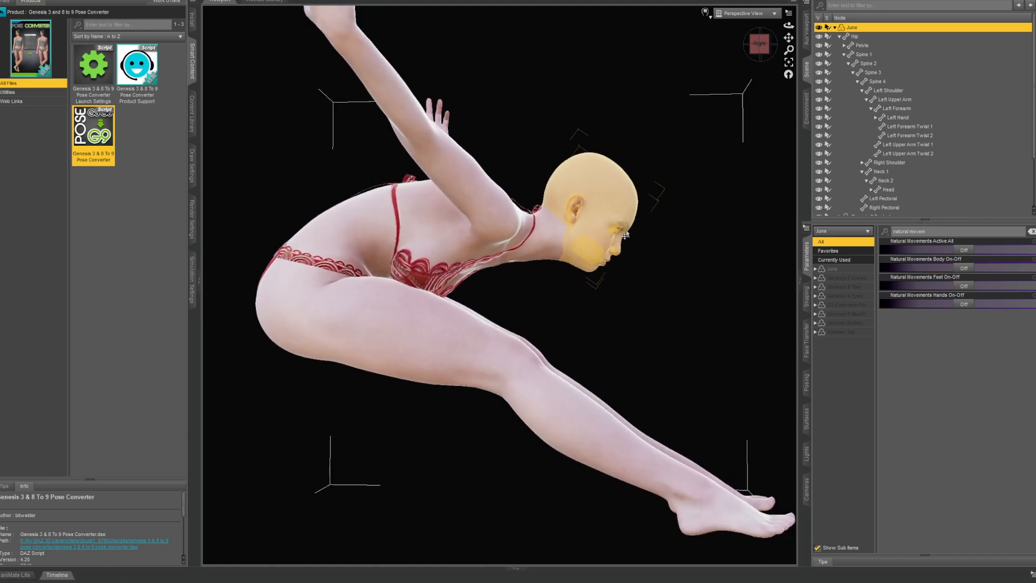
click(759, 43)
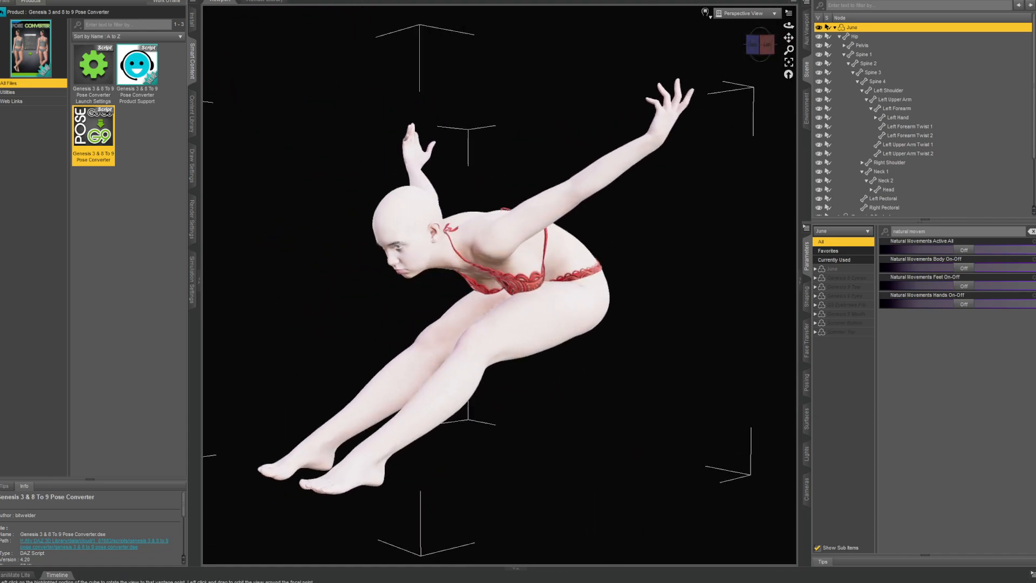
drag(758, 44, 775, 45)
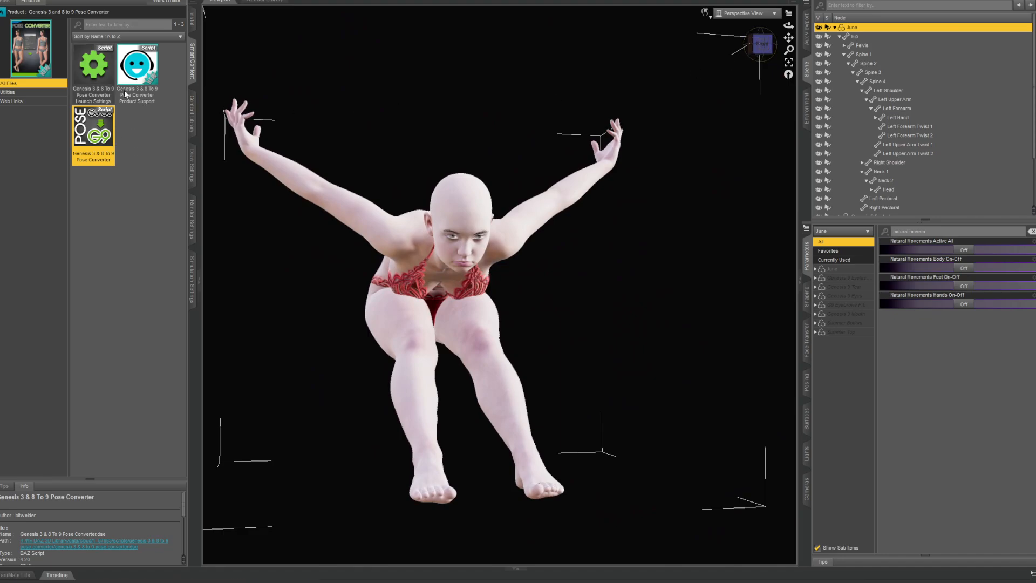
Step: Select the CDI Daisy8 FlightG pose and convert it onto June with the Genesis 3 & 8 To 9 Pose Converter
click(94, 65)
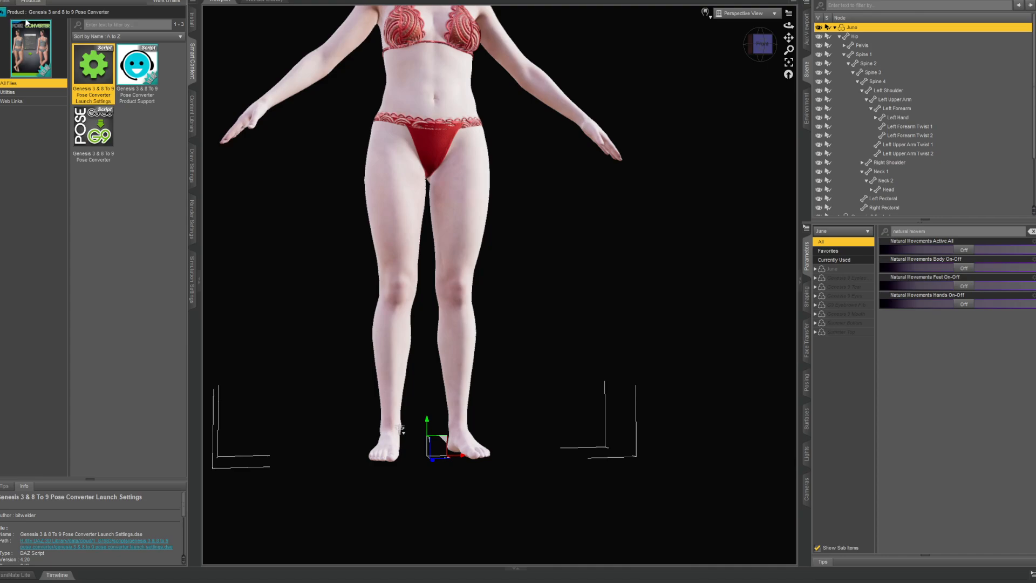
click(11, 3)
click(124, 237)
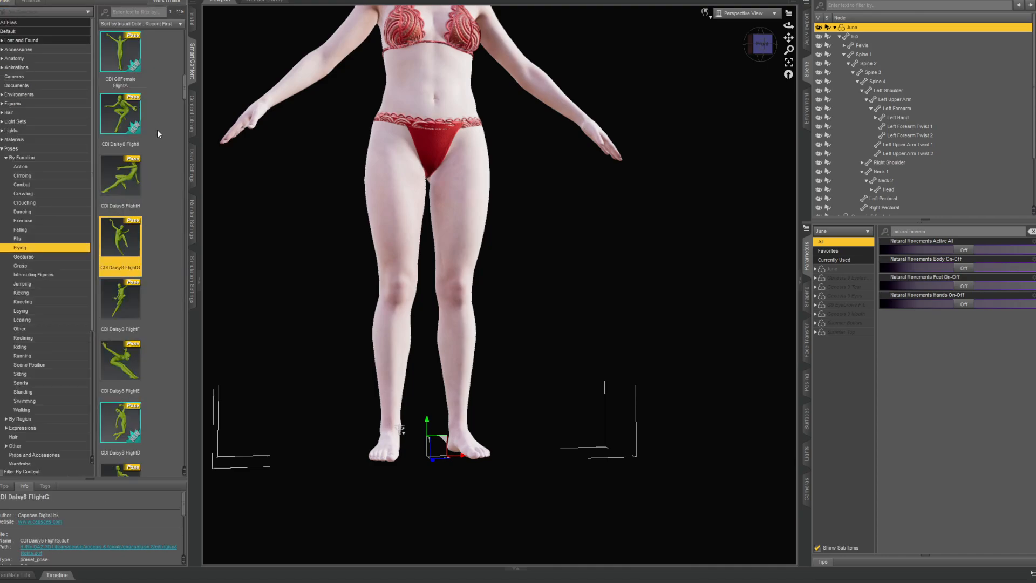
click(34, 4)
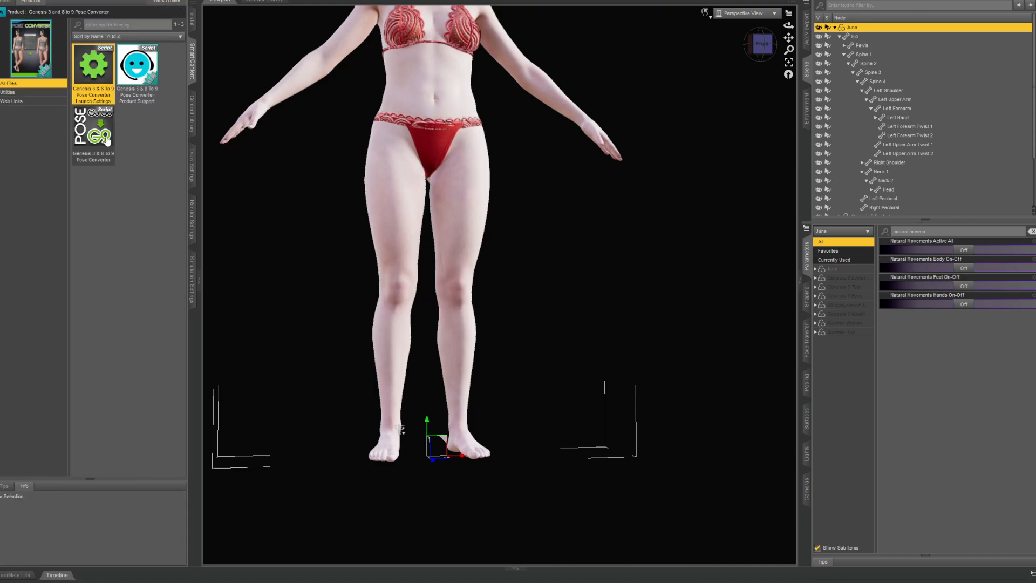
right_click(94, 80)
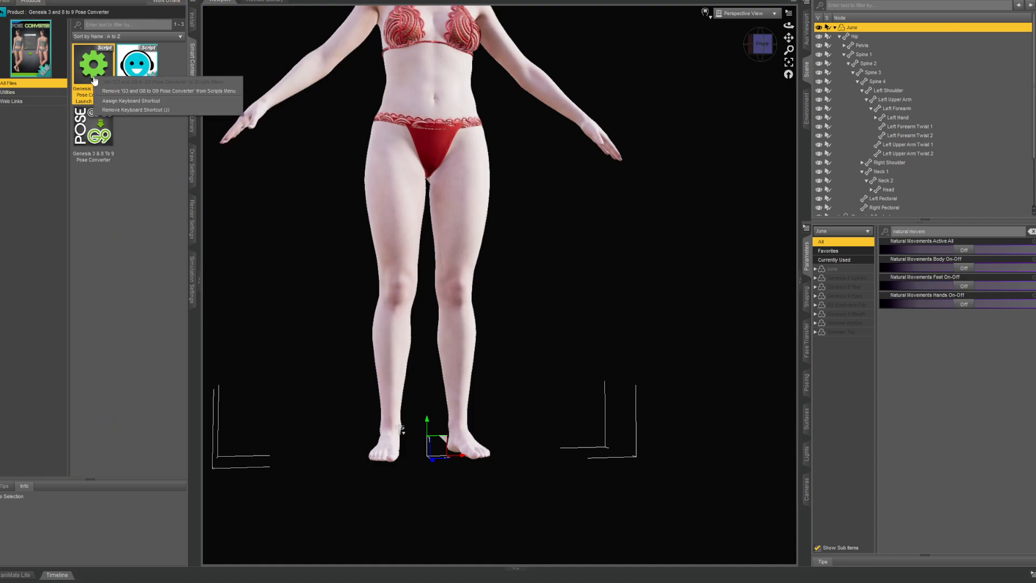
click(113, 133)
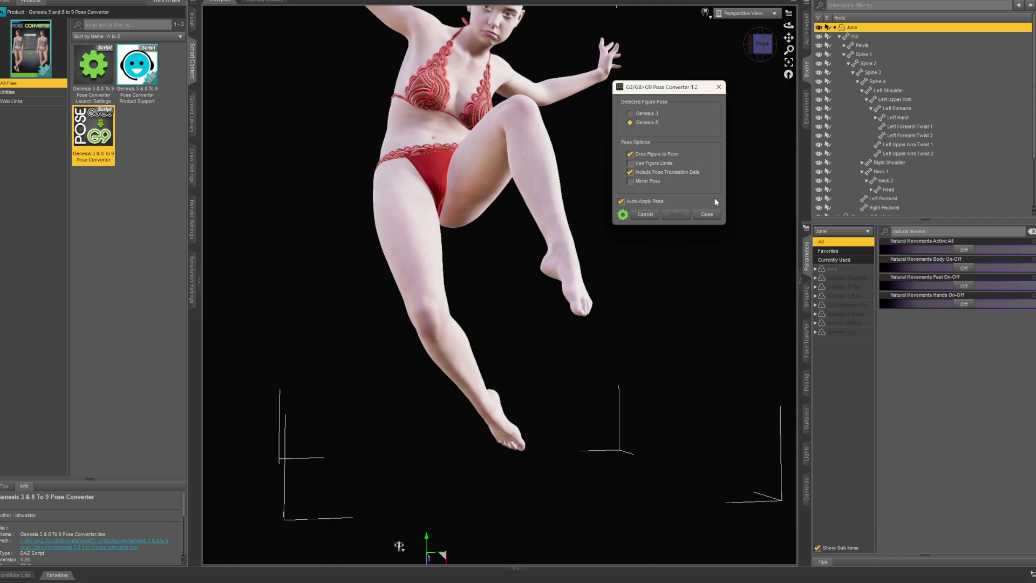
click(713, 216)
drag(787, 39, 762, 45)
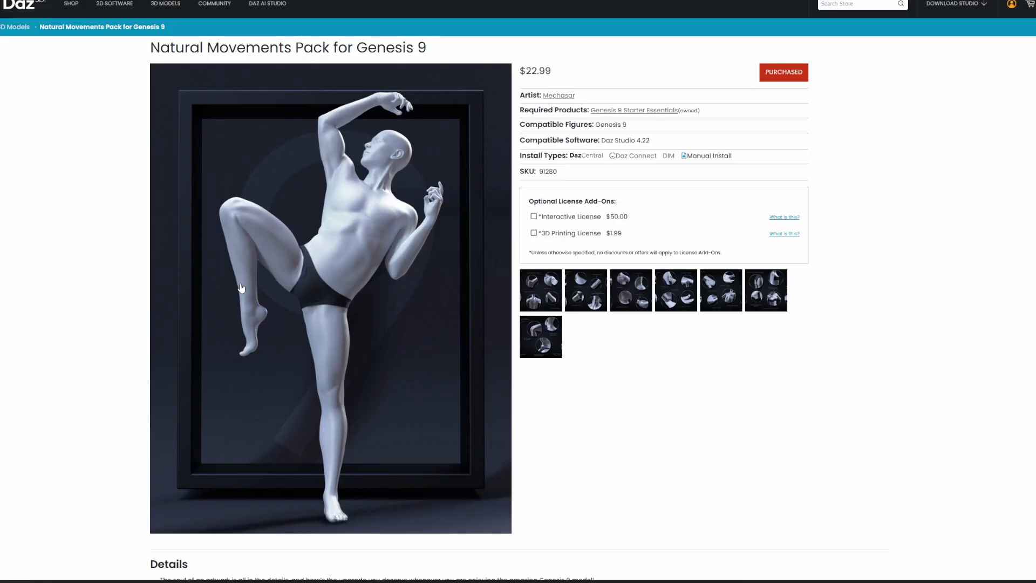
Step: Examine the Natural Movements Pack for Genesis 9 store page and its enlarged preview images of the body areas
drag(145, 47, 429, 48)
drag(578, 97, 541, 96)
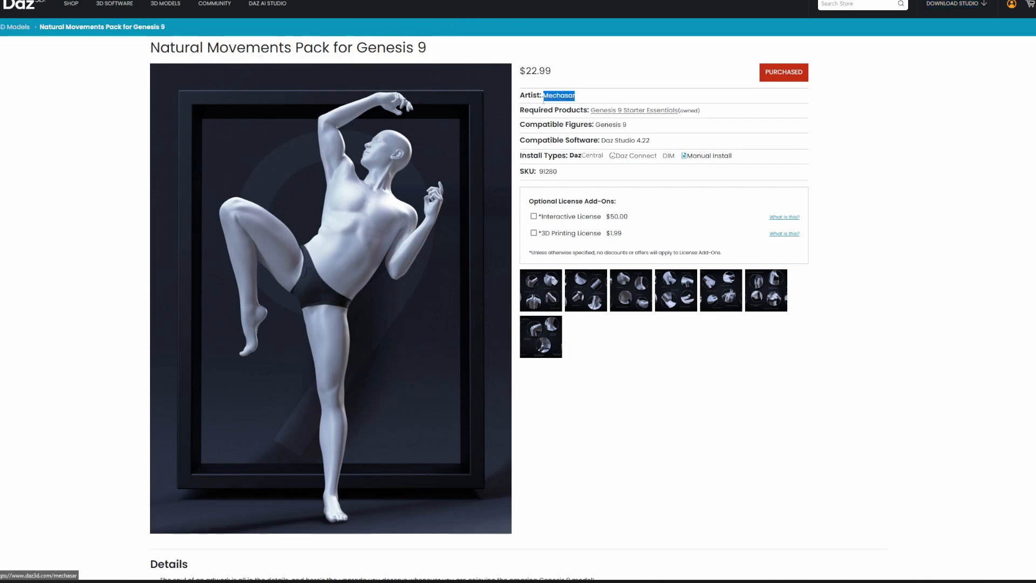
click(797, 437)
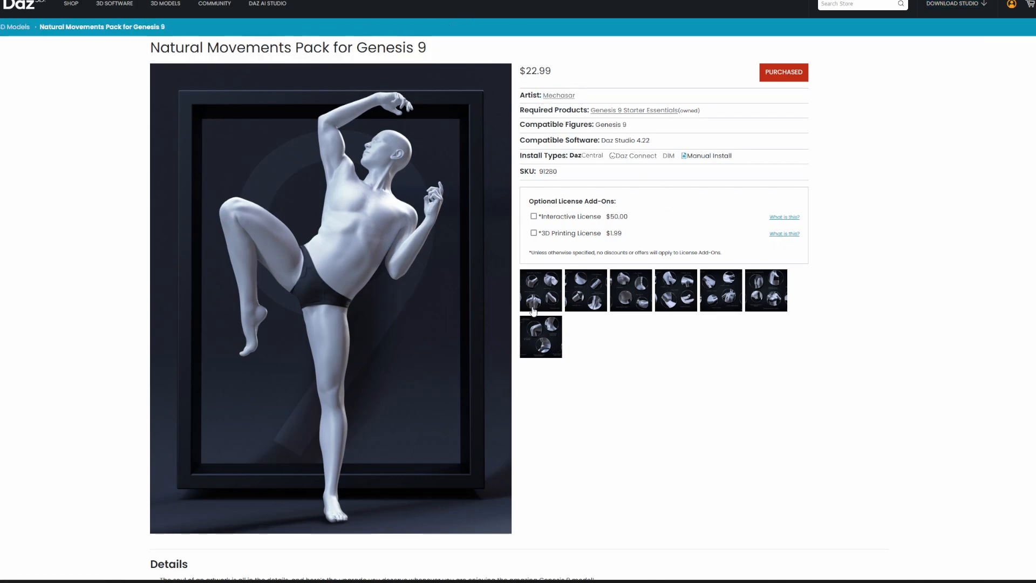
click(545, 298)
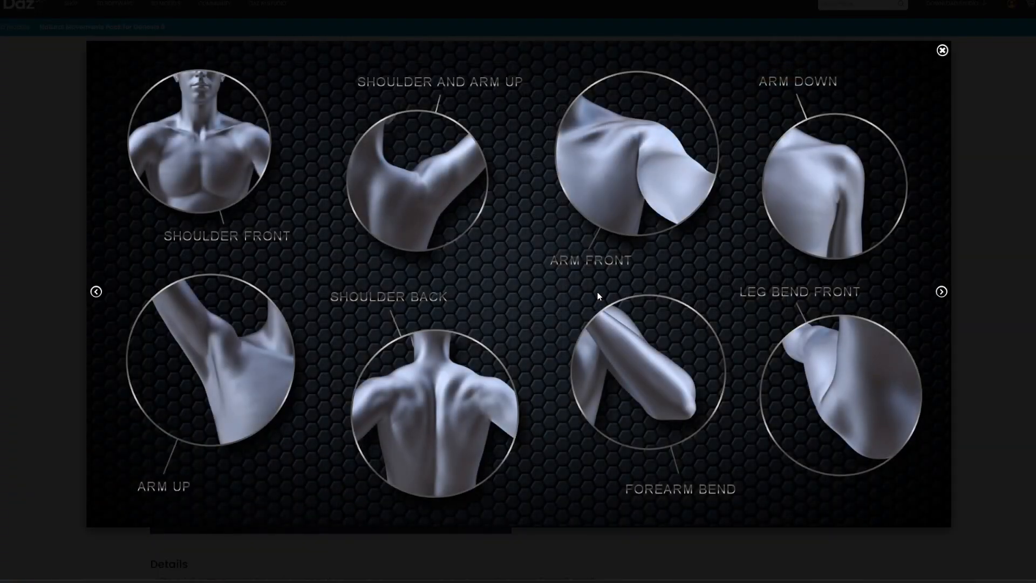
click(941, 292)
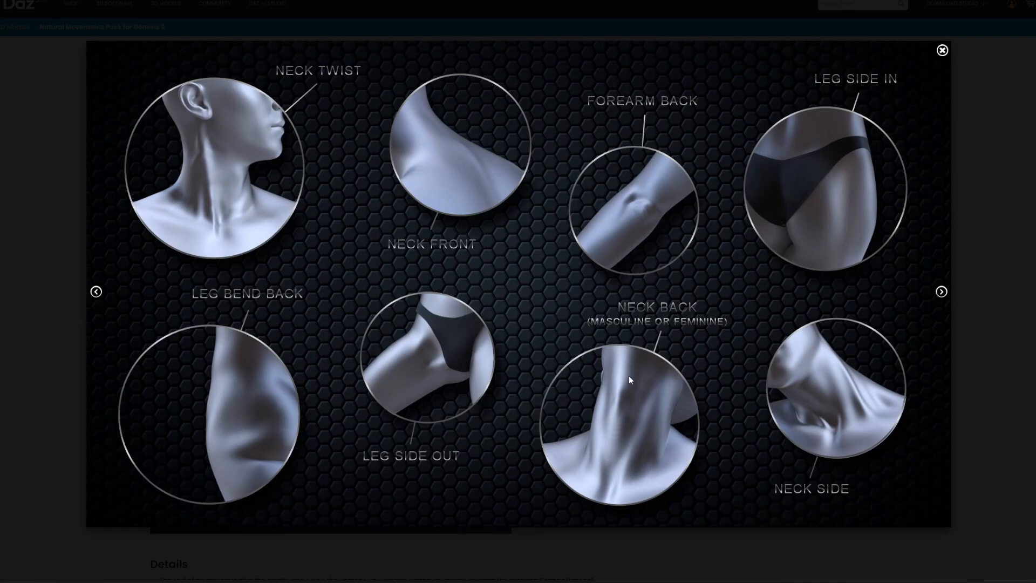
click(941, 291)
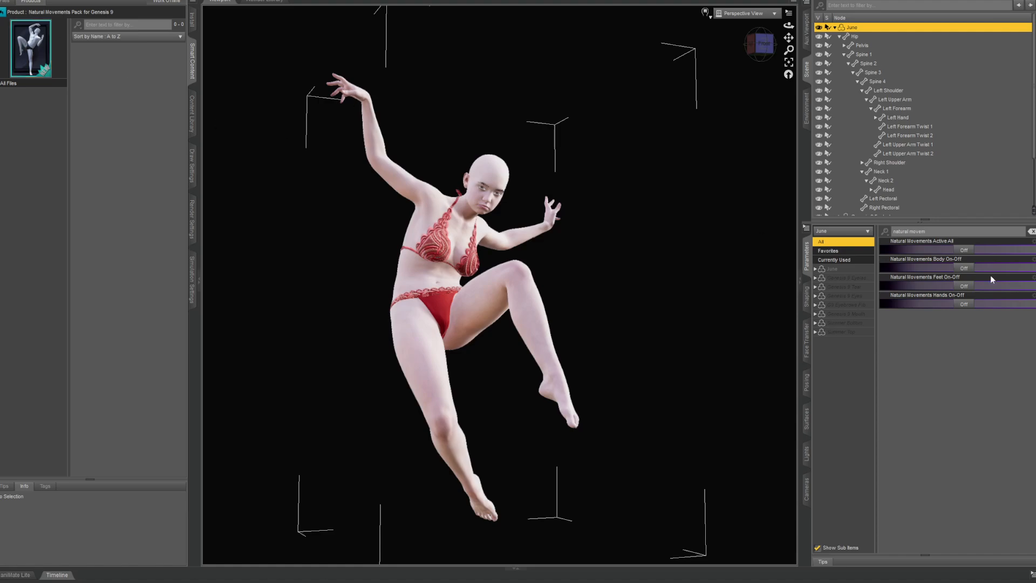
Step: Turn on all Natural Movements controls for June, covering body, feet and hands, and inspect her torso and back
drag(893, 232, 912, 231)
click(960, 269)
scroll(626, 280, up, 10)
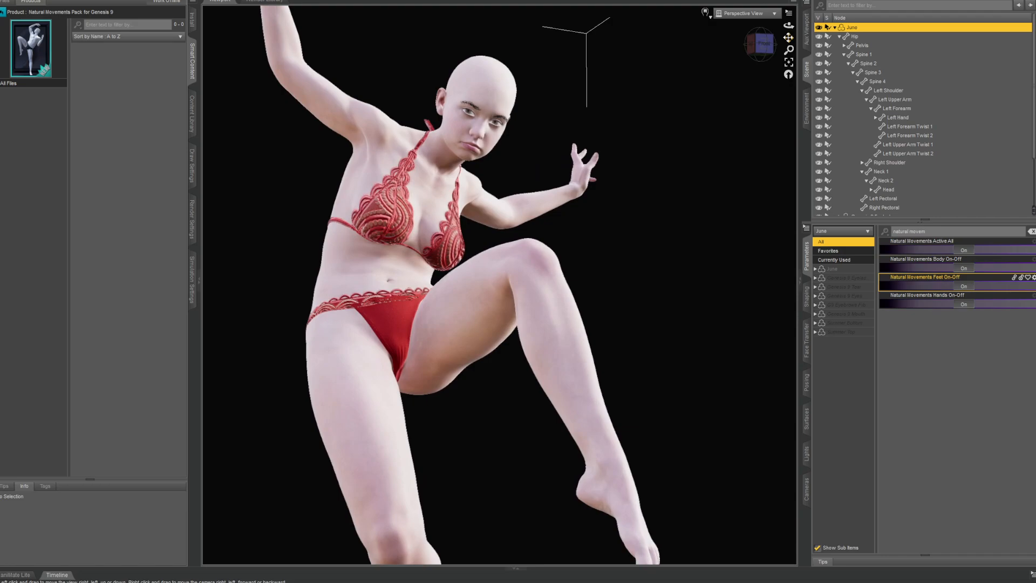
mouse_move(774, 50)
mouse_down()
mouse_move(759, 46)
mouse_move(766, 43)
mouse_up()
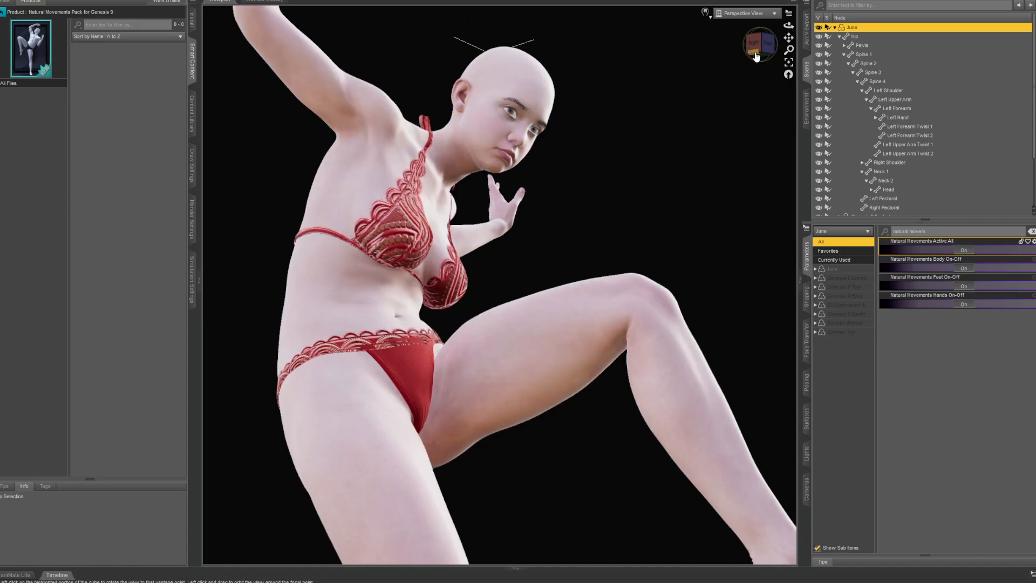
mouse_move(756, 57)
mouse_down()
mouse_move(693, 62)
mouse_move(766, 54)
mouse_up()
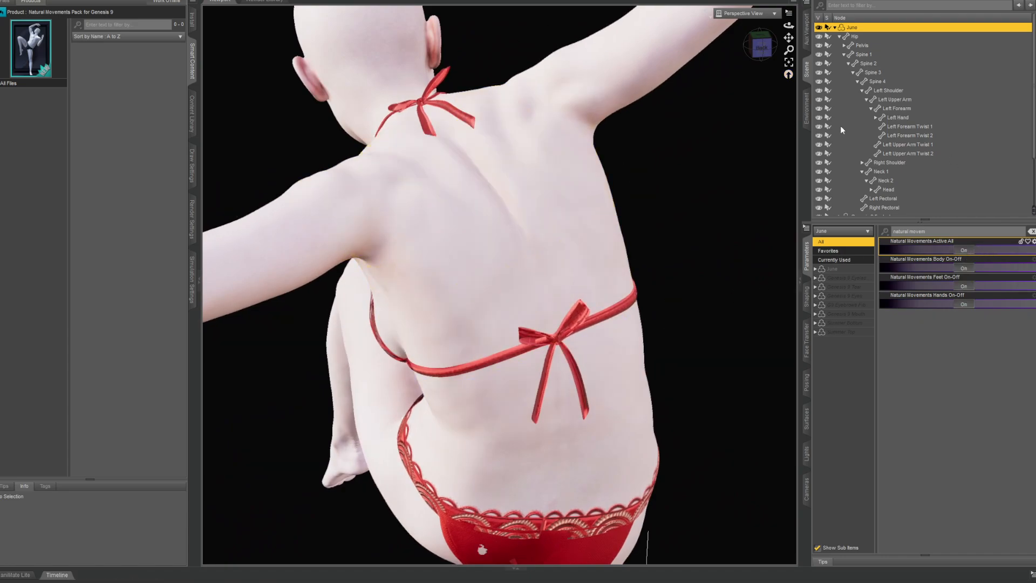
drag(757, 59, 870, 53)
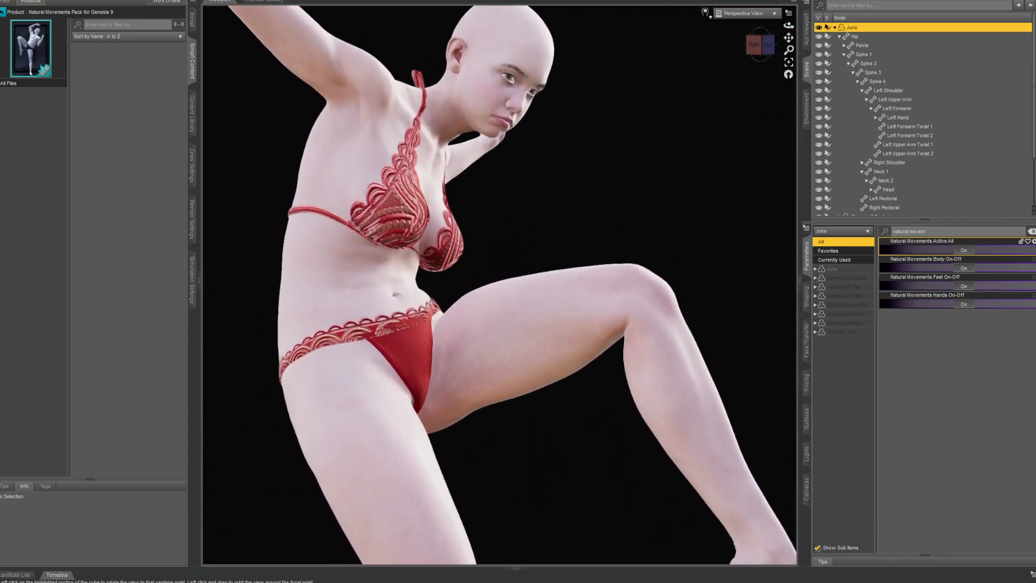
Step: Compare June's abdomen and hips up close by switching Natural Movements Active All off and back on
scroll(625, 183, up, 2)
scroll(625, 183, up, 3)
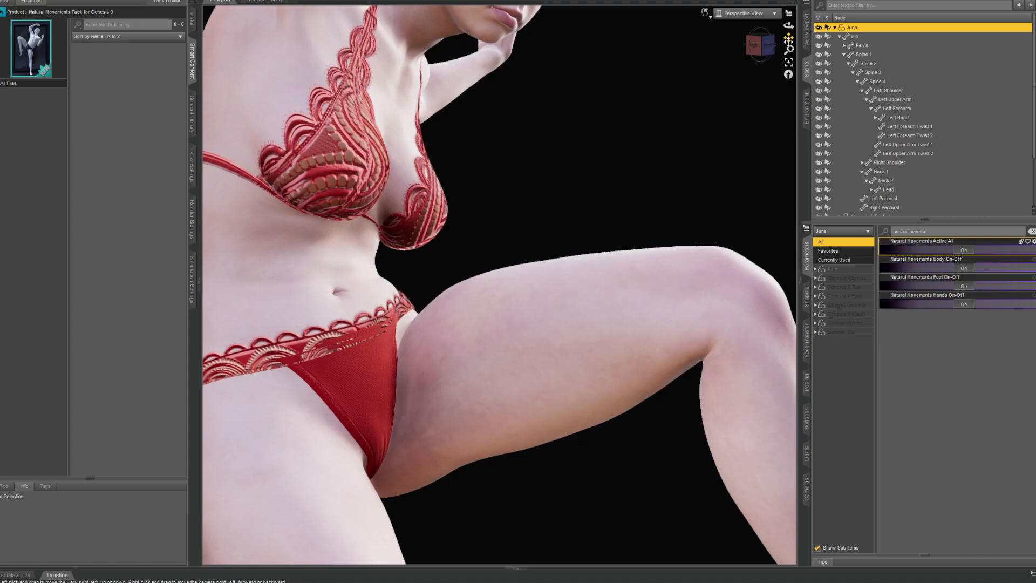
drag(789, 38, 811, 4)
drag(761, 49, 745, 47)
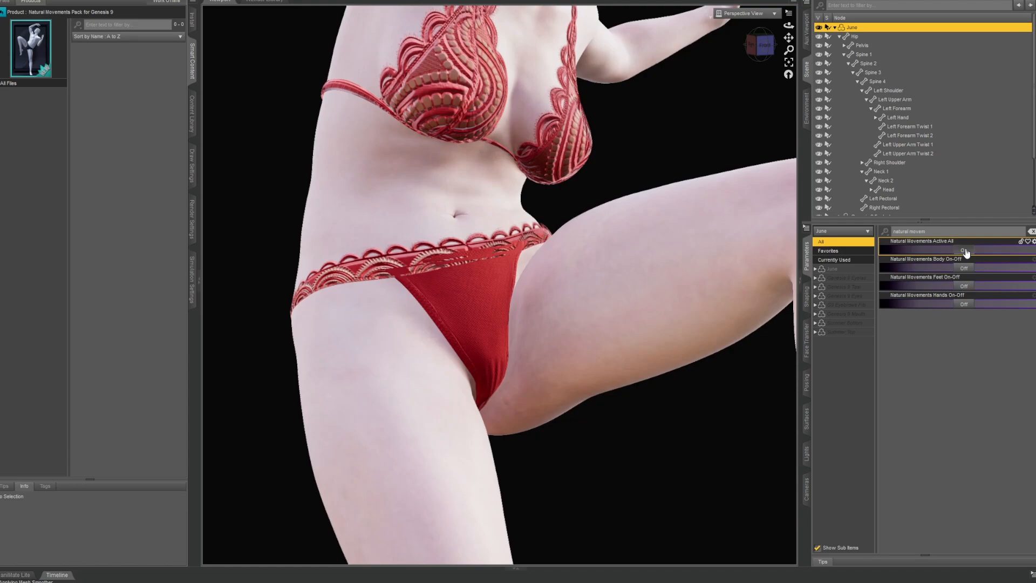
click(966, 250)
Step: Compare June's bent legs from the side and rear by toggling Natural Movements Active All
click(761, 46)
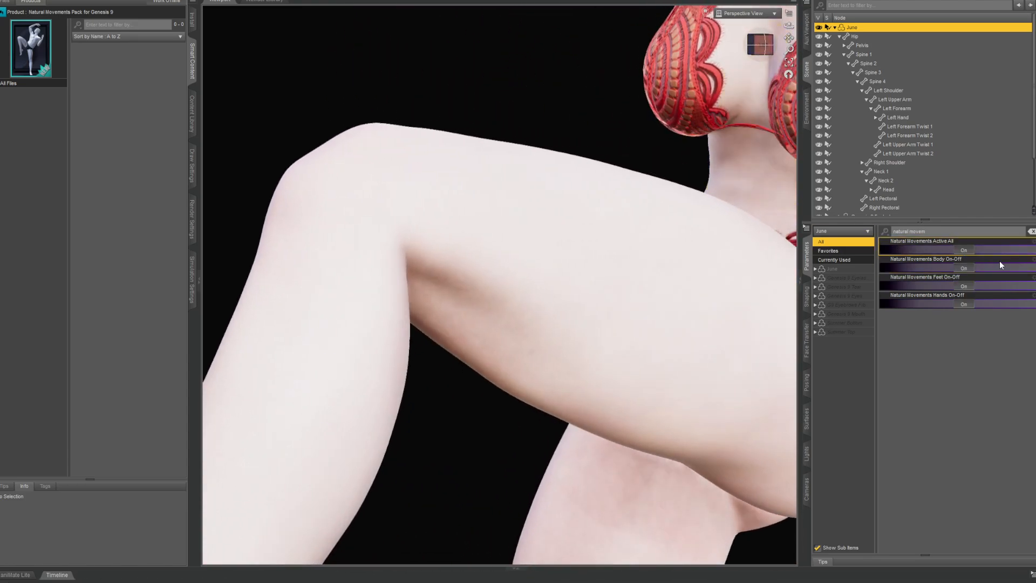
click(969, 251)
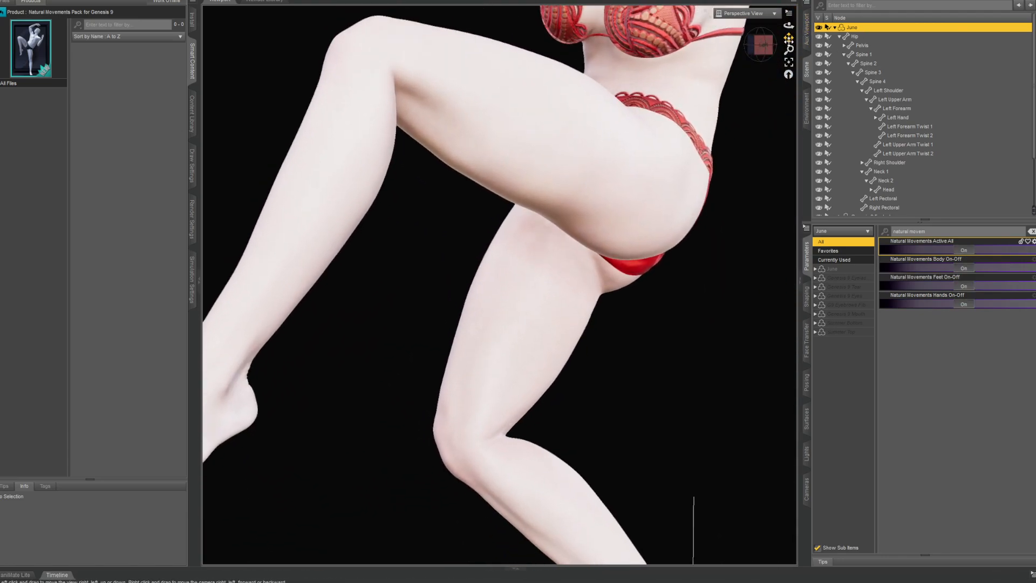
click(758, 57)
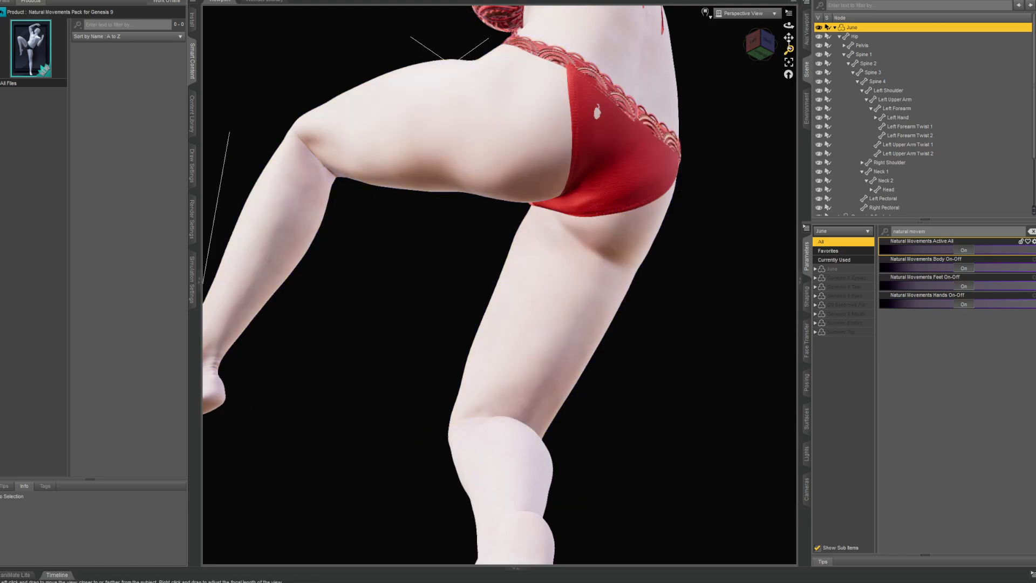
Step: Frame June's raised arm and armpit up close and turn Natural Movements Active All off for comparison
drag(789, 38, 788, 281)
scroll(666, 97, up, 6)
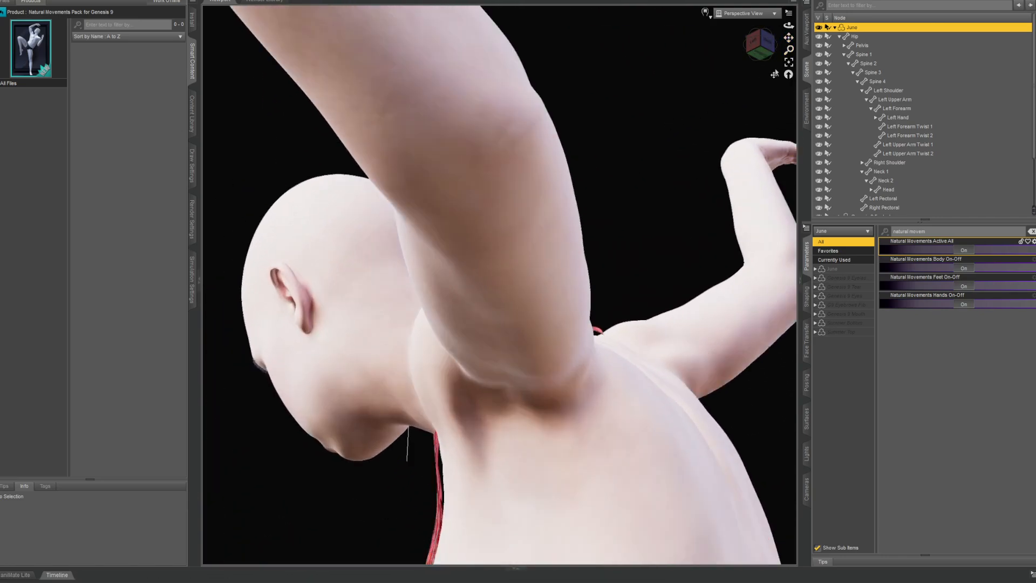
drag(760, 46, 753, 48)
click(755, 49)
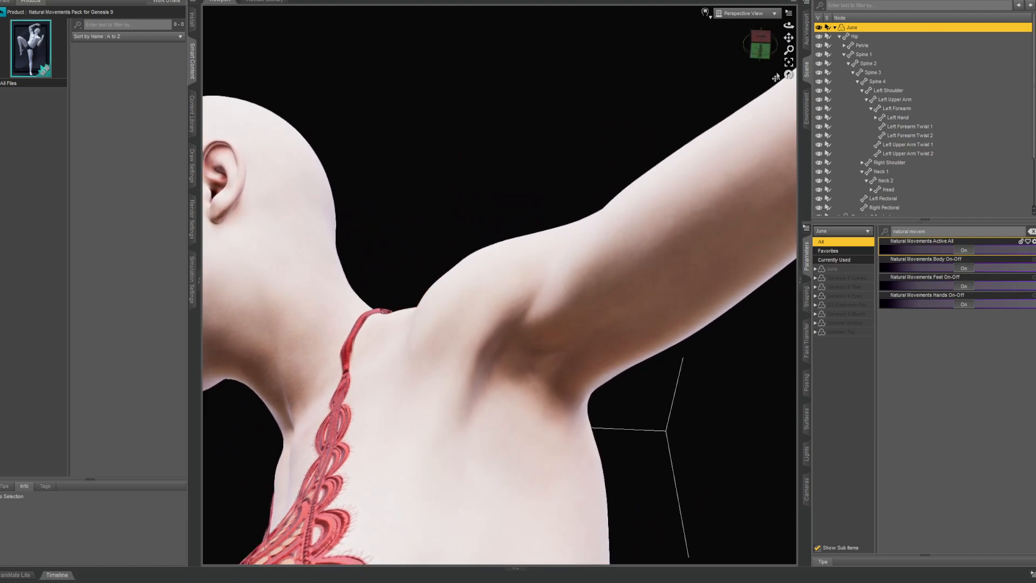
click(964, 250)
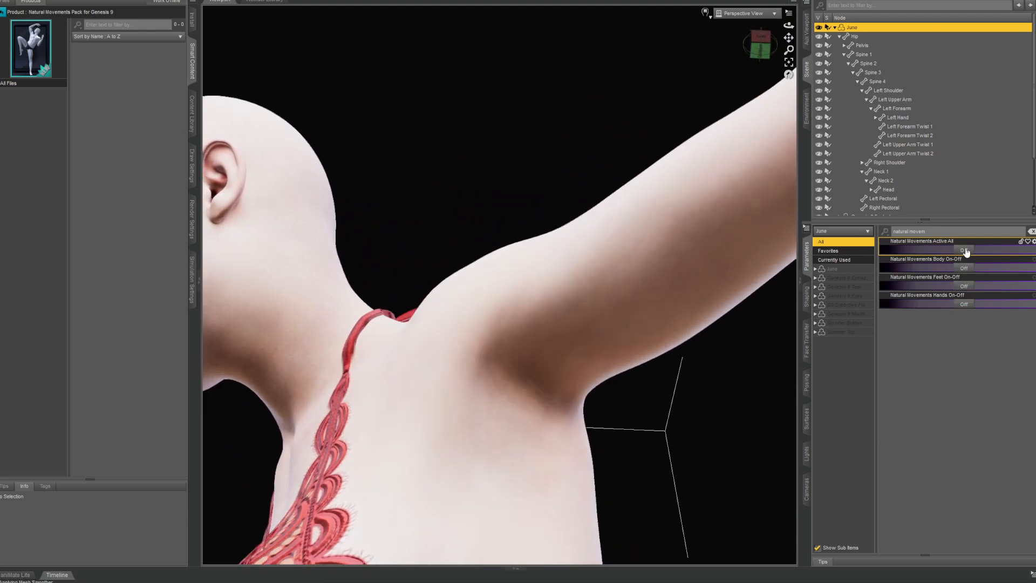
Step: Turn Natural Movements Active All back on, then compare June's raised arm and shoulder from the front with it off and on
click(965, 251)
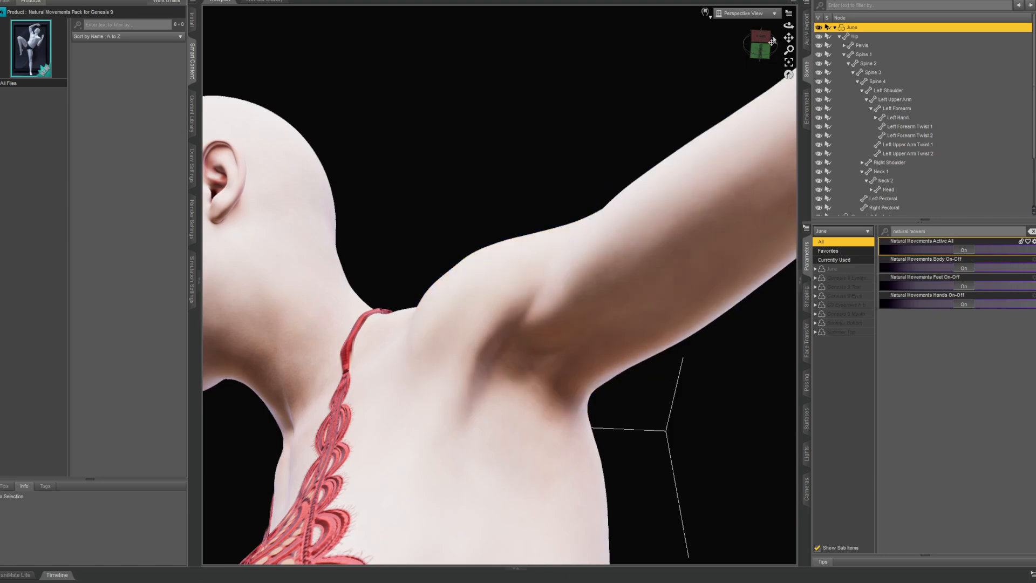
click(773, 41)
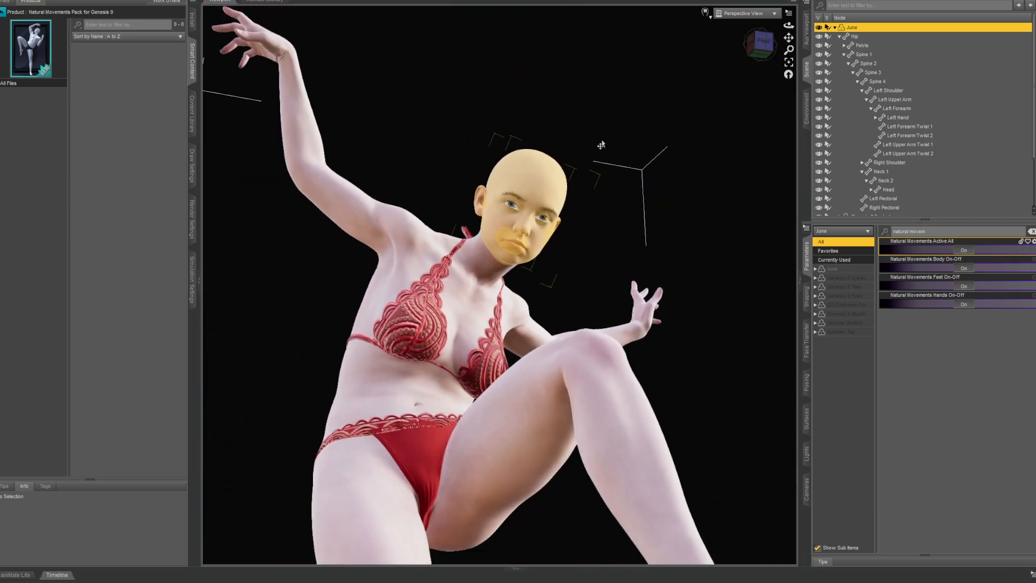
scroll(582, 168, up, 6)
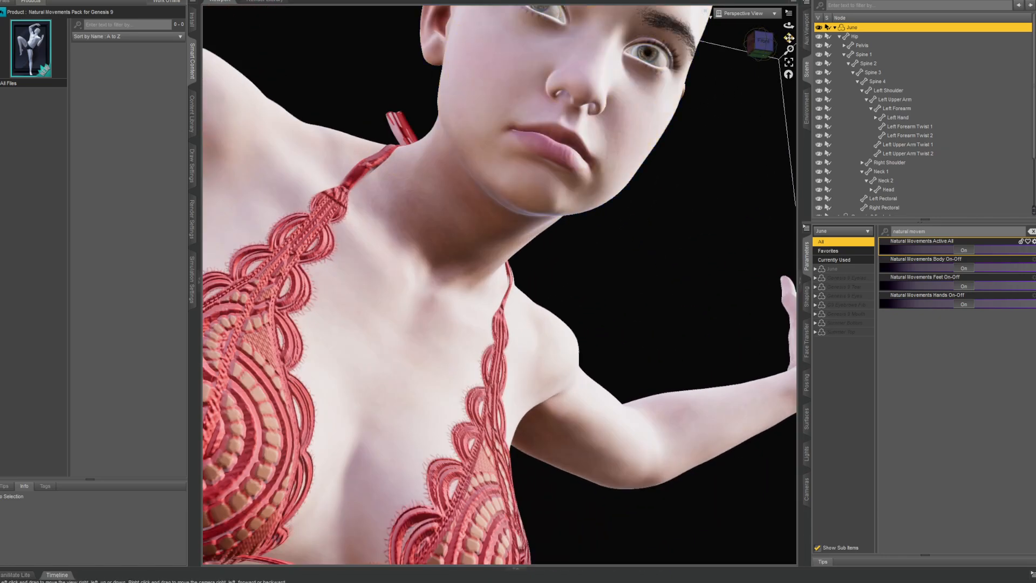
drag(789, 38, 870, 97)
mouse_move(765, 45)
mouse_down()
mouse_move(791, 35)
mouse_move(762, 46)
mouse_up()
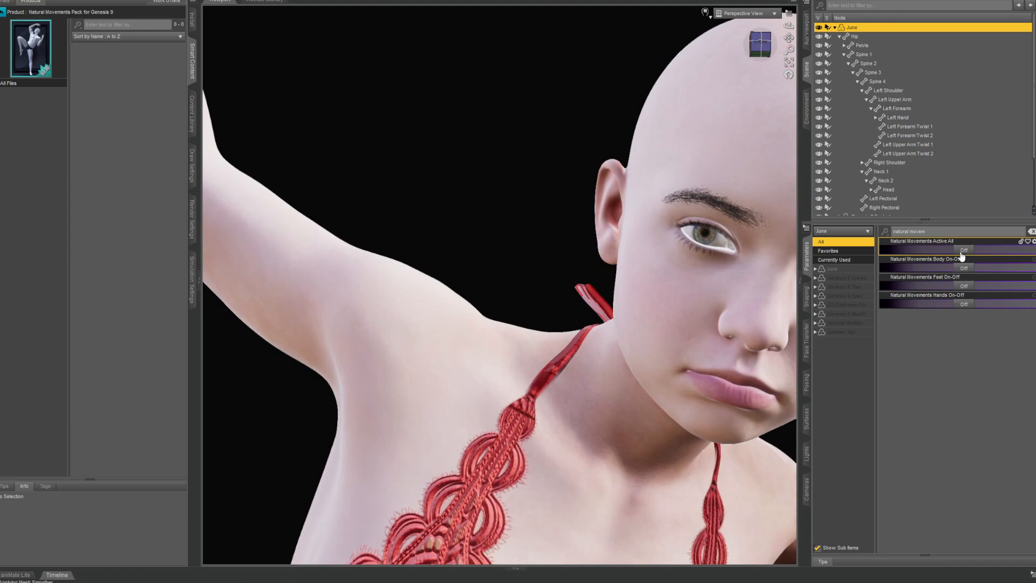
scroll(423, 203, down, 6)
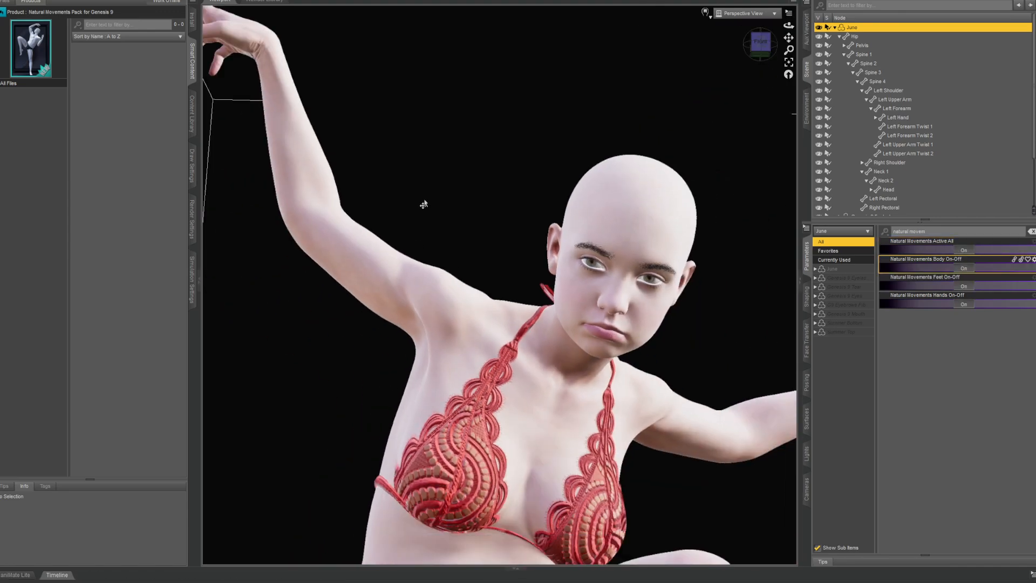
Step: Turn Natural Movements Active All off for the whole figure and filter June's parameters by "natural"
drag(789, 39, 776, 2)
scroll(569, 243, down, 4)
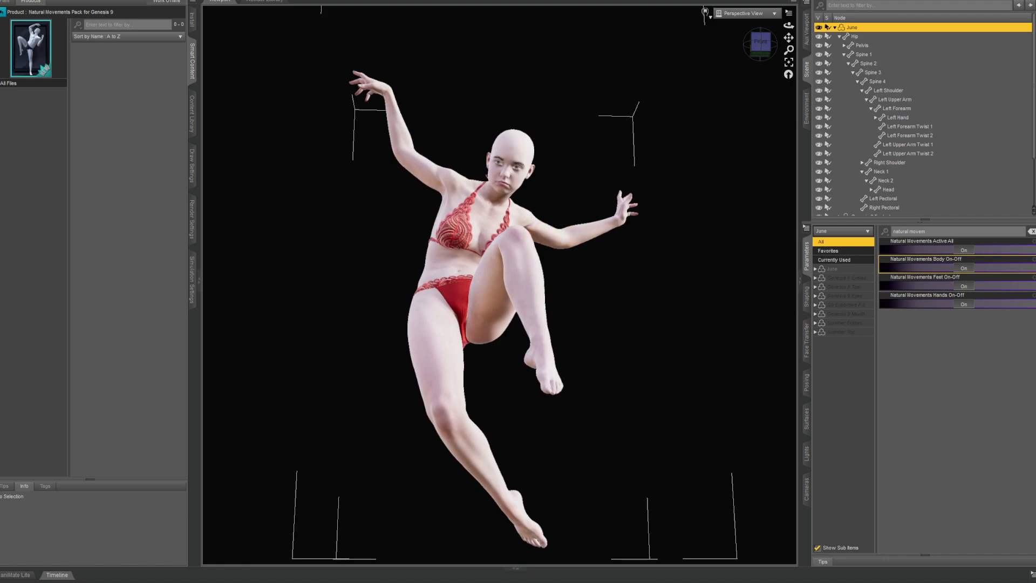
click(963, 250)
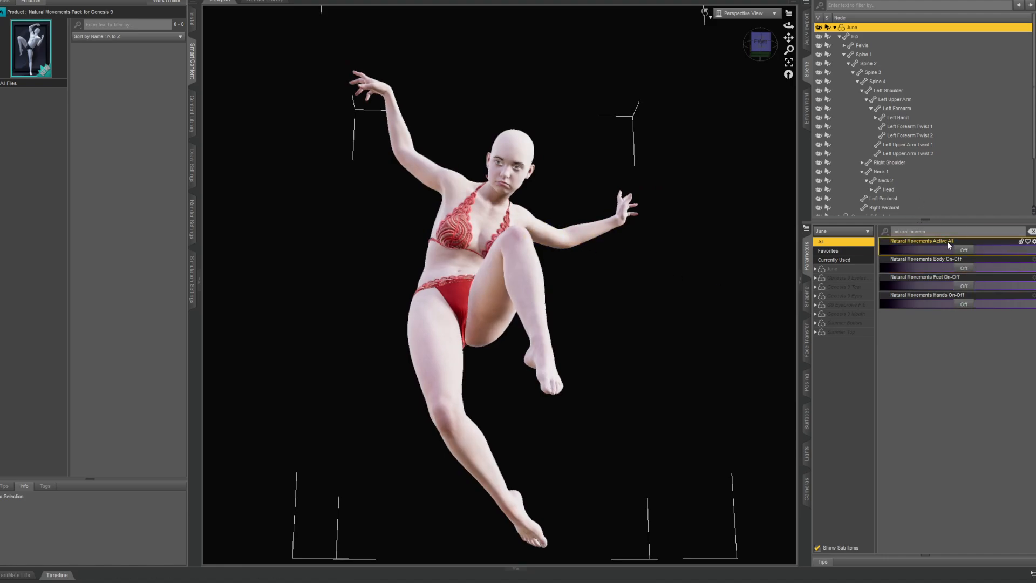
drag(932, 234, 916, 238)
key(BackSpace)
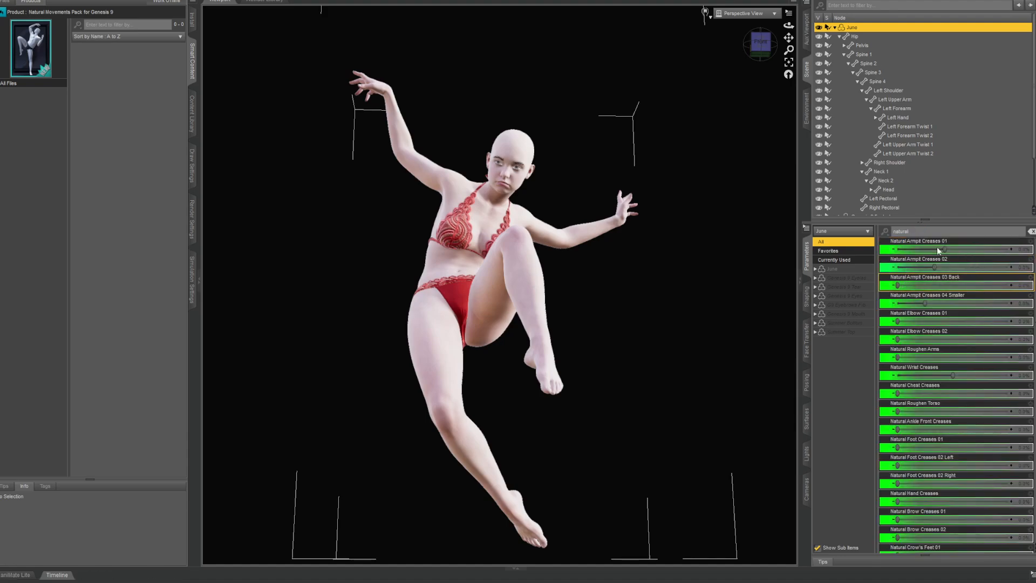
Step: Try Natural Armpit Creases 01 at 100% on June, inspect her raised arm's armpit, and reset the morph
scroll(526, 159, up, 7)
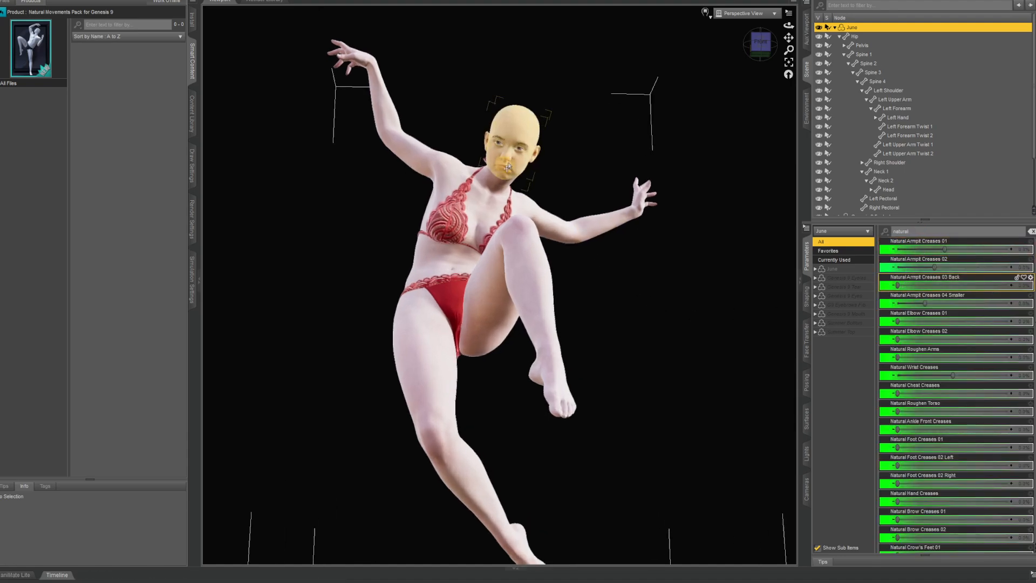
drag(789, 38, 810, 44)
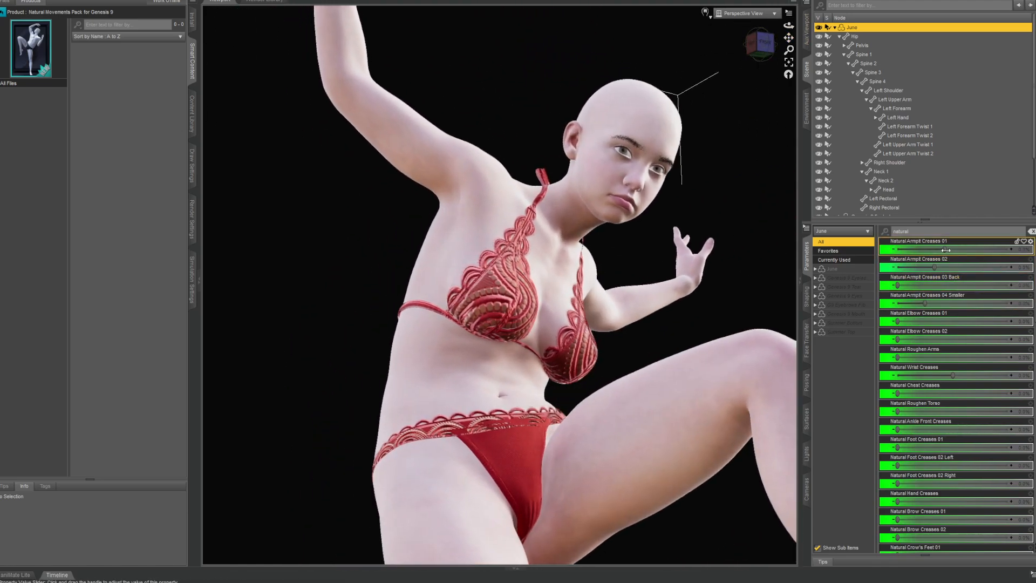
mouse_move(946, 249)
mouse_down()
mouse_move(971, 241)
mouse_move(836, 239)
mouse_move(1012, 248)
mouse_up()
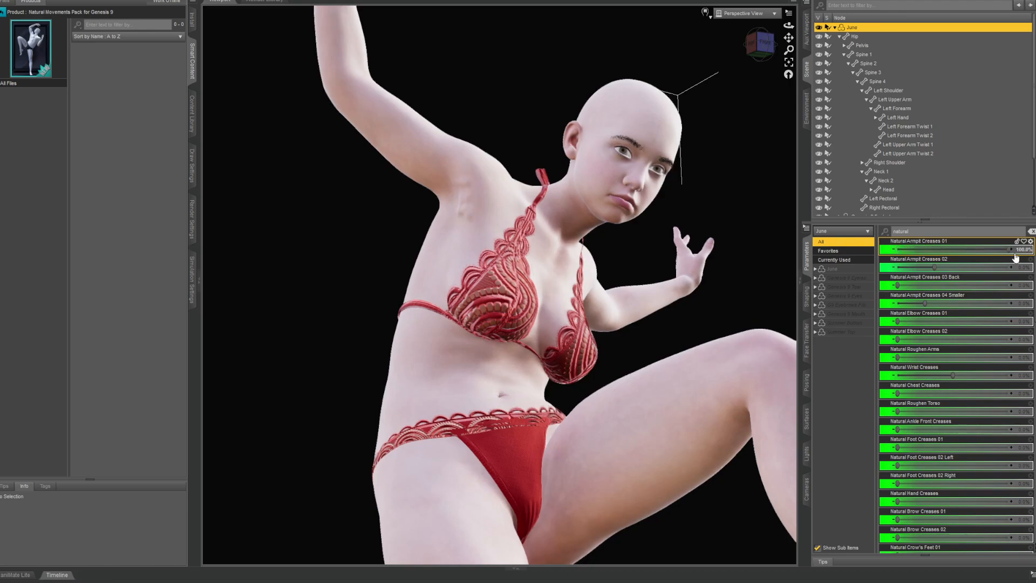
scroll(659, 211, up, 3)
drag(769, 40, 789, 47)
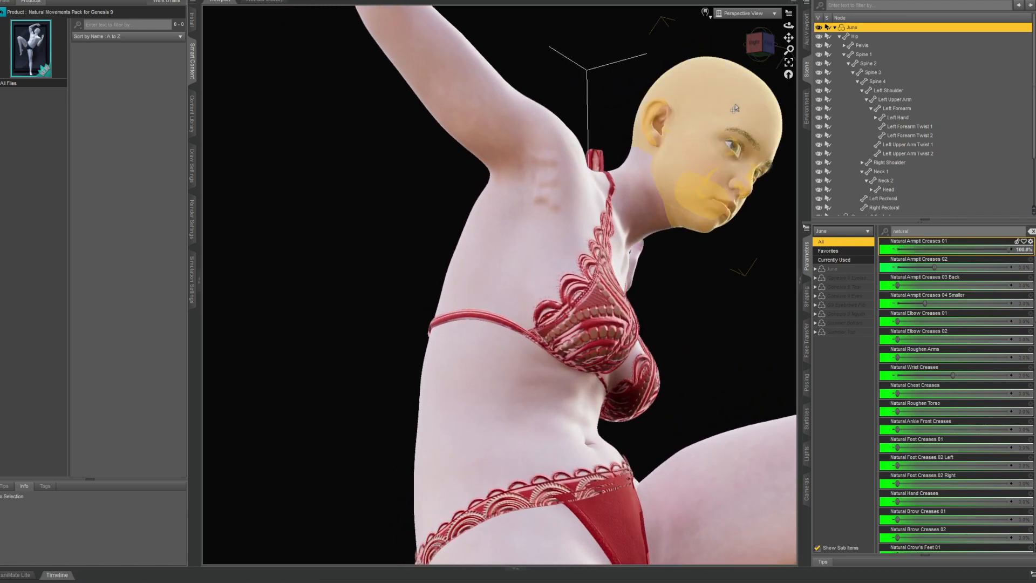
scroll(736, 110, up, 1)
alt+click(955, 249)
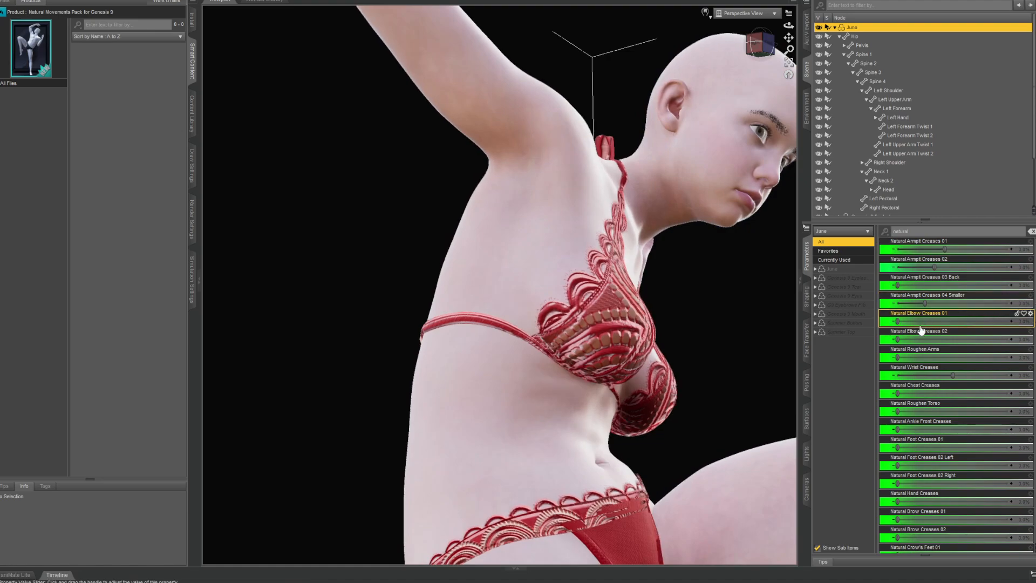
Step: Try Natural Elbow Creases 01 at up to 300%, inspect June's bent elbow from several sides, and undo the last change
scroll(647, 294, down, 2)
mouse_move(769, 46)
mouse_down()
mouse_move(810, 45)
mouse_move(767, 52)
mouse_up()
scroll(599, 153, up, 4)
scroll(727, 150, up, 2)
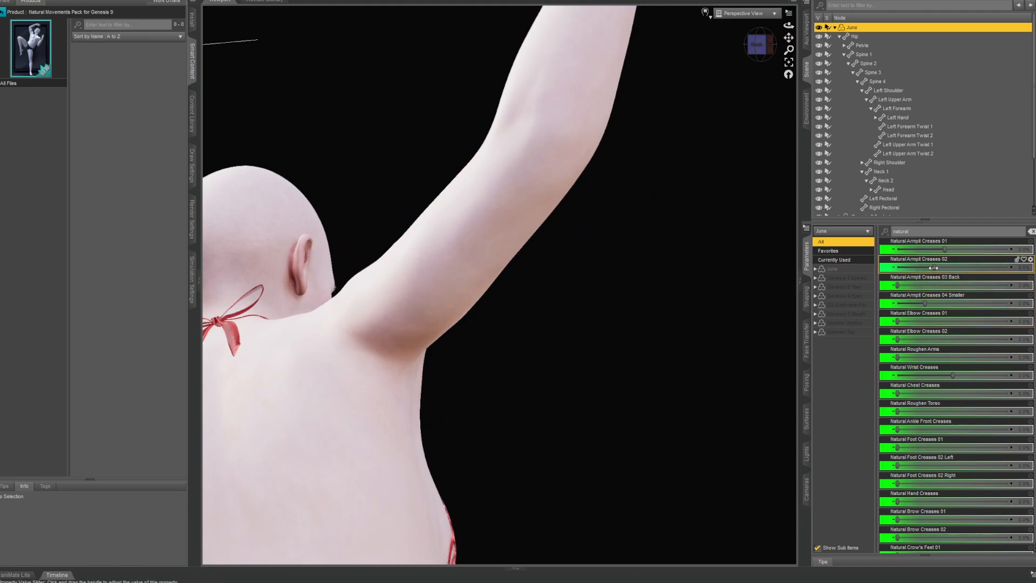
drag(942, 321, 1001, 321)
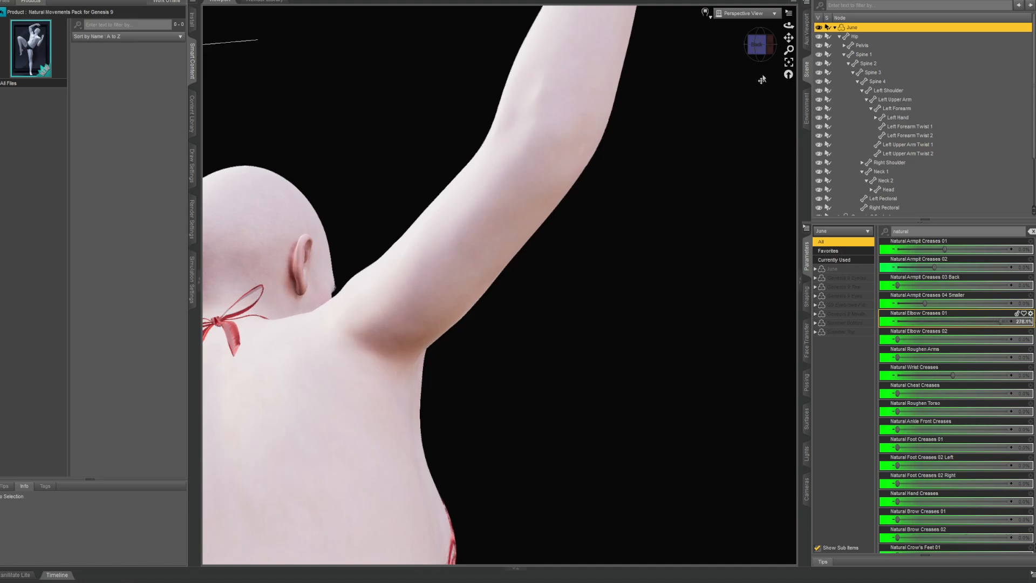
click(764, 54)
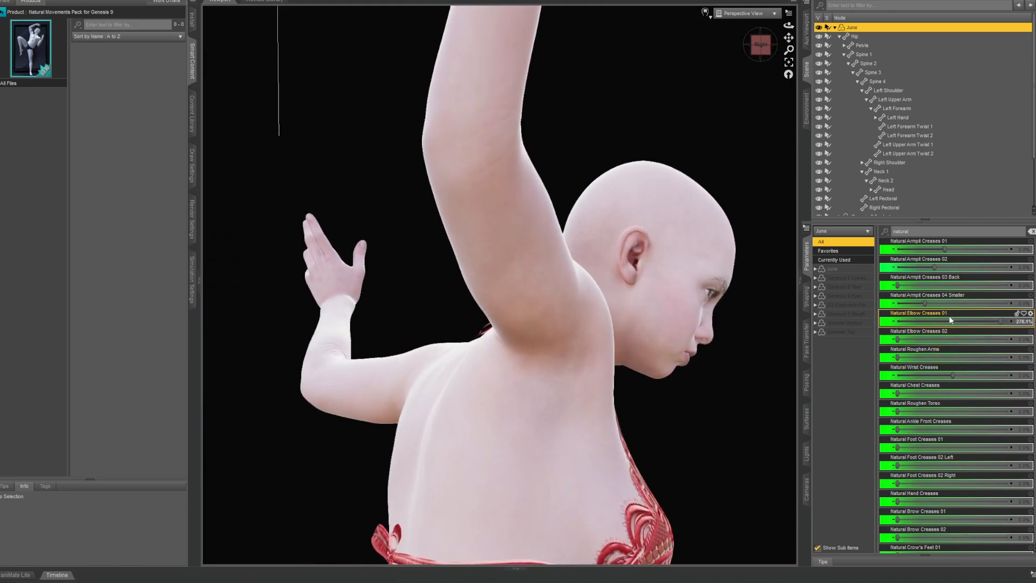
drag(1001, 321, 1013, 322)
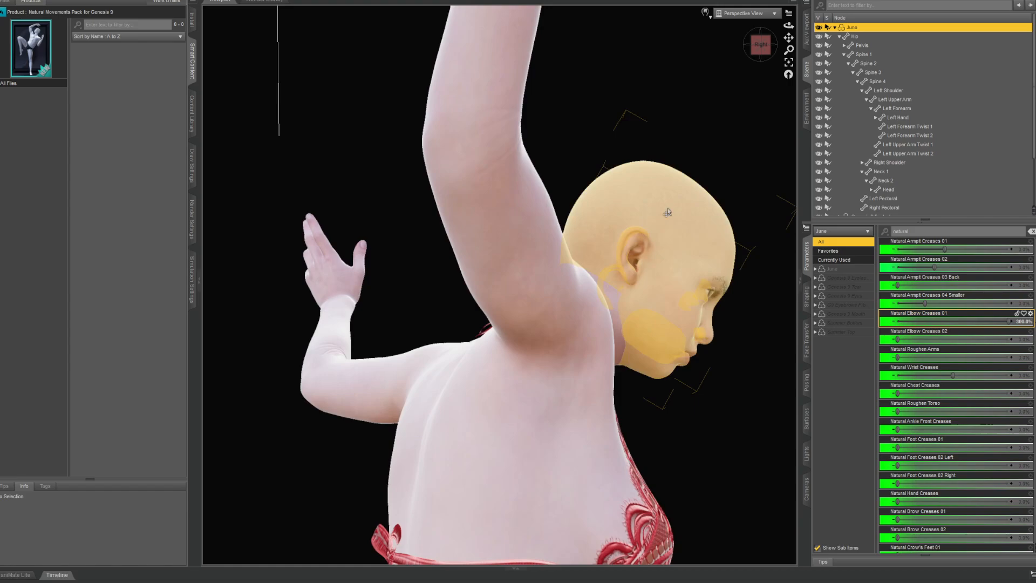
click(763, 47)
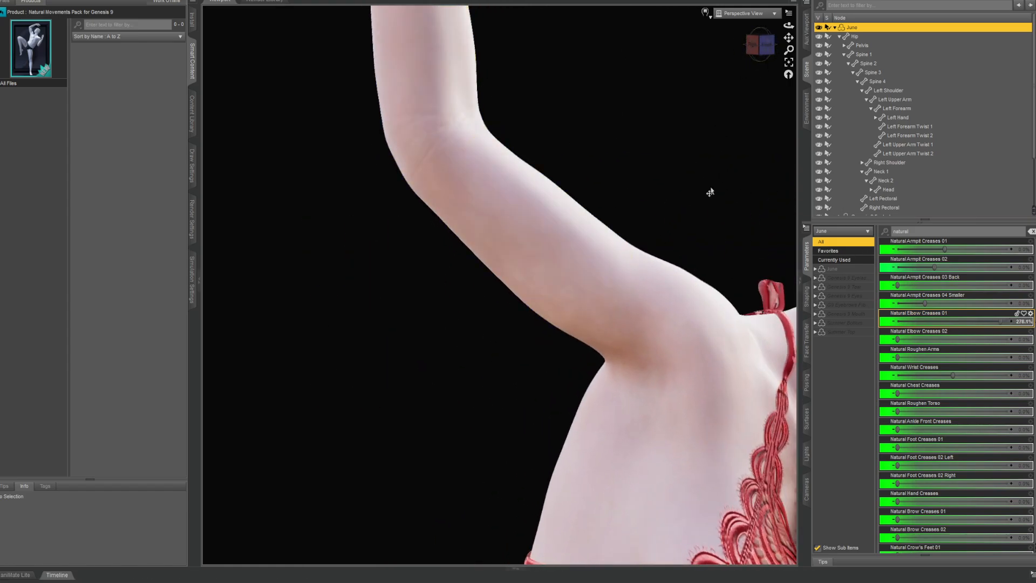
key(ctrl+z)
scroll(980, 420, down, 3)
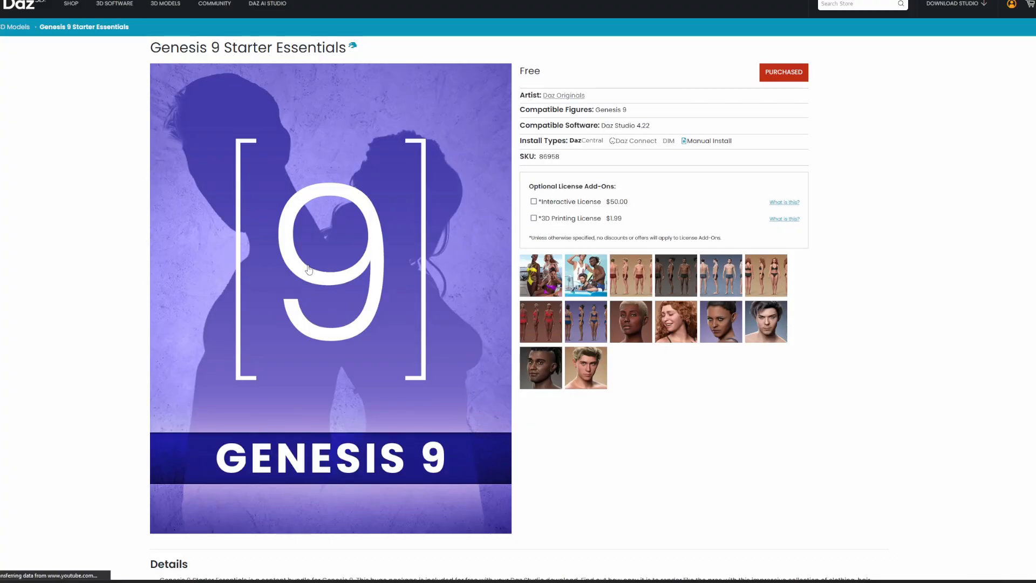
Step: On the Daz store's Genesis 9 Starter Essentials page, review the details, included features and notes
scroll(308, 354, down, 6)
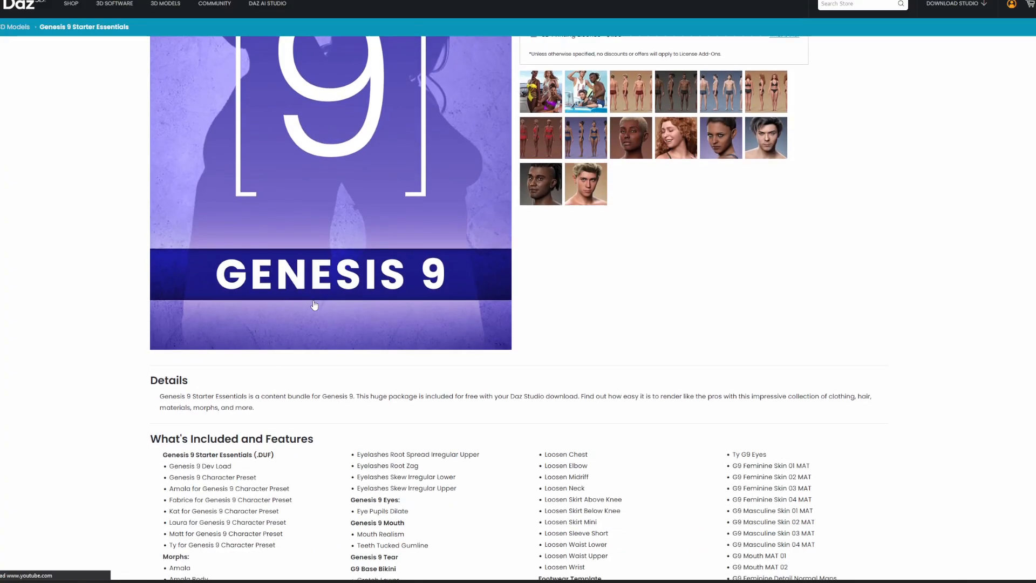
scroll(265, 372, down, 5)
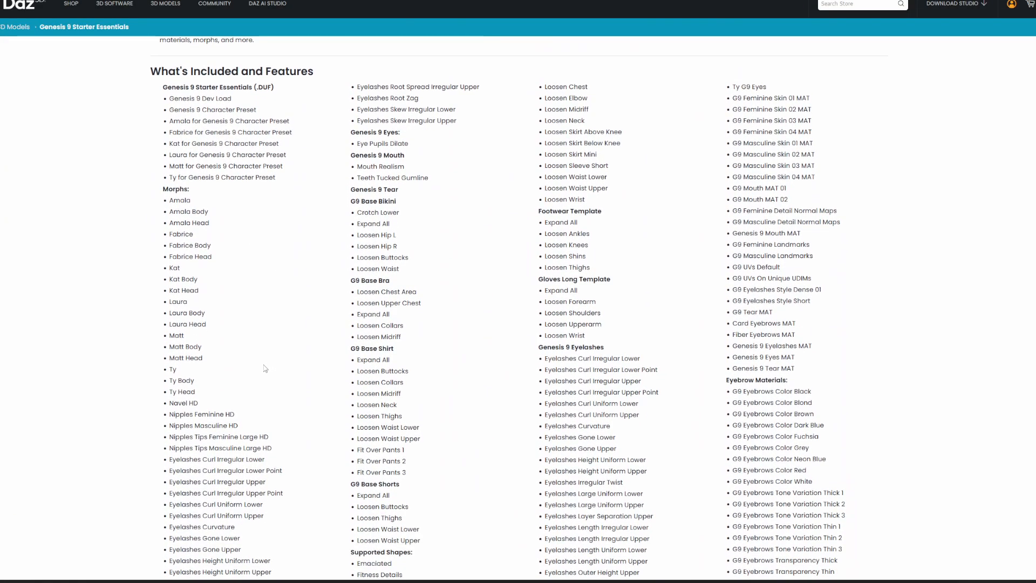
scroll(316, 366, down, 4)
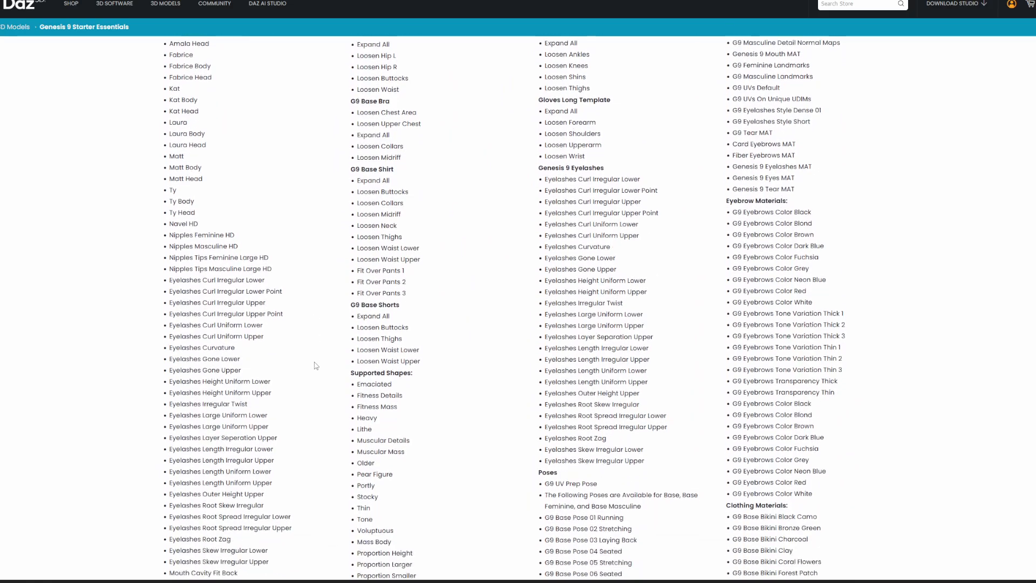
scroll(310, 365, down, 4)
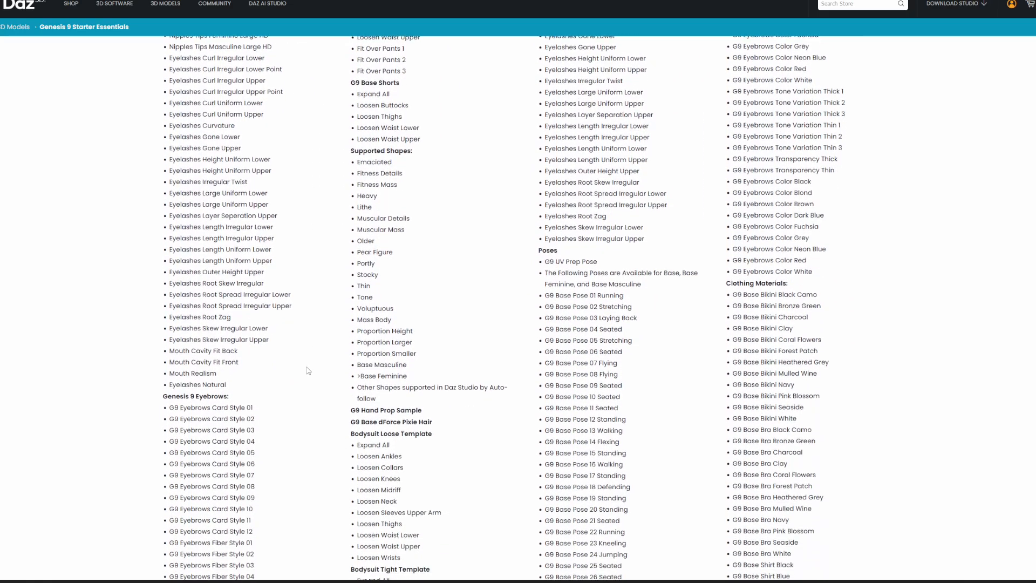
scroll(308, 370, down, 3)
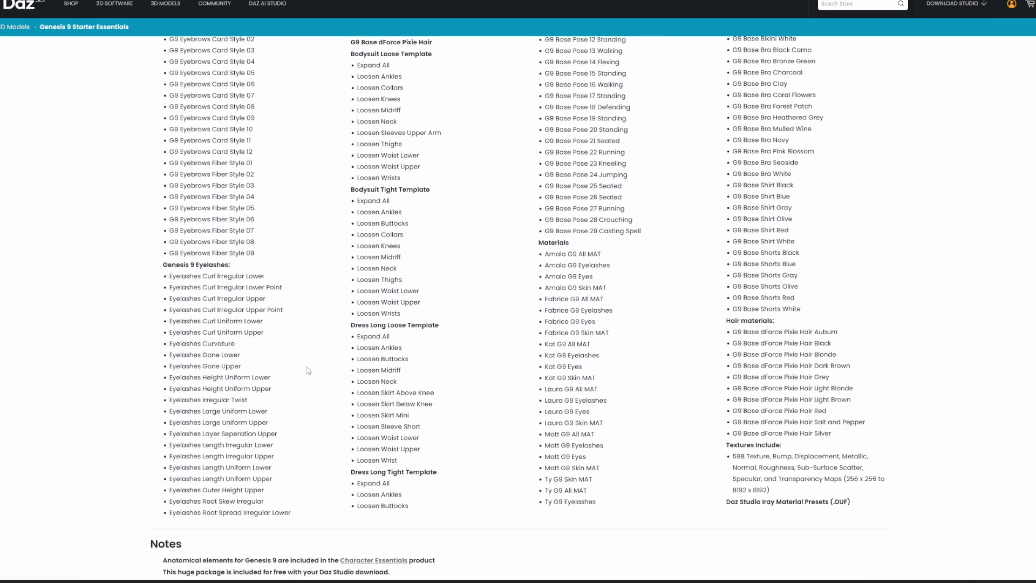
scroll(309, 370, down, 2)
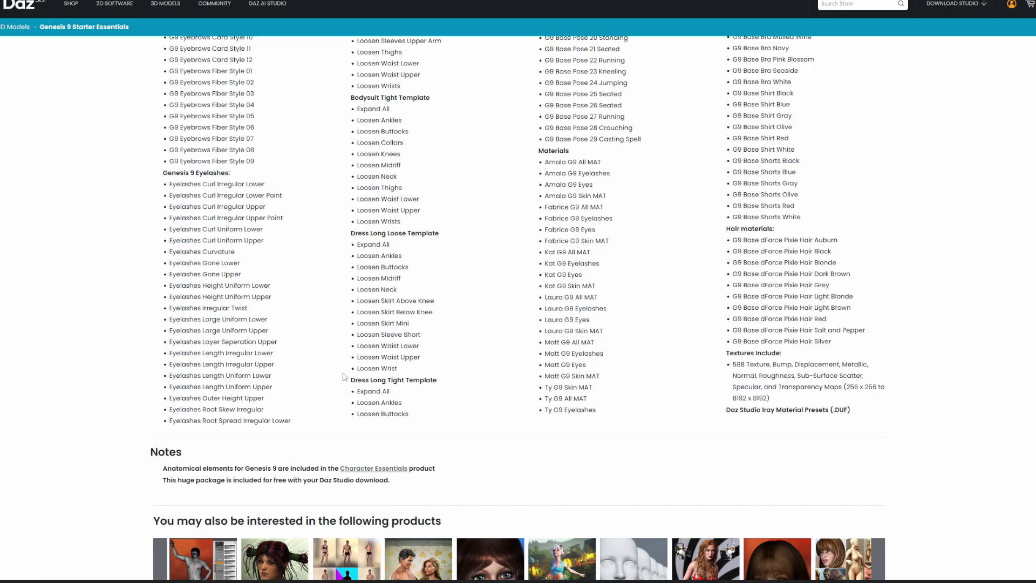
scroll(342, 376, down, 2)
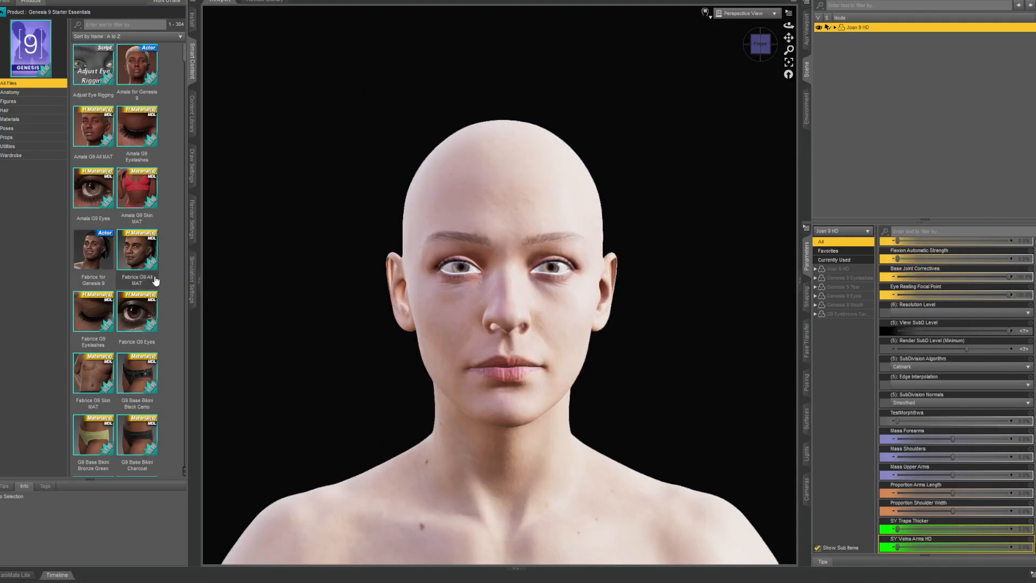
Step: In Daz Studio, browse the Anatomy content of Genesis 9 Starter Essentials, from the eyebrow styles to the eye and mouth attachments
click(19, 93)
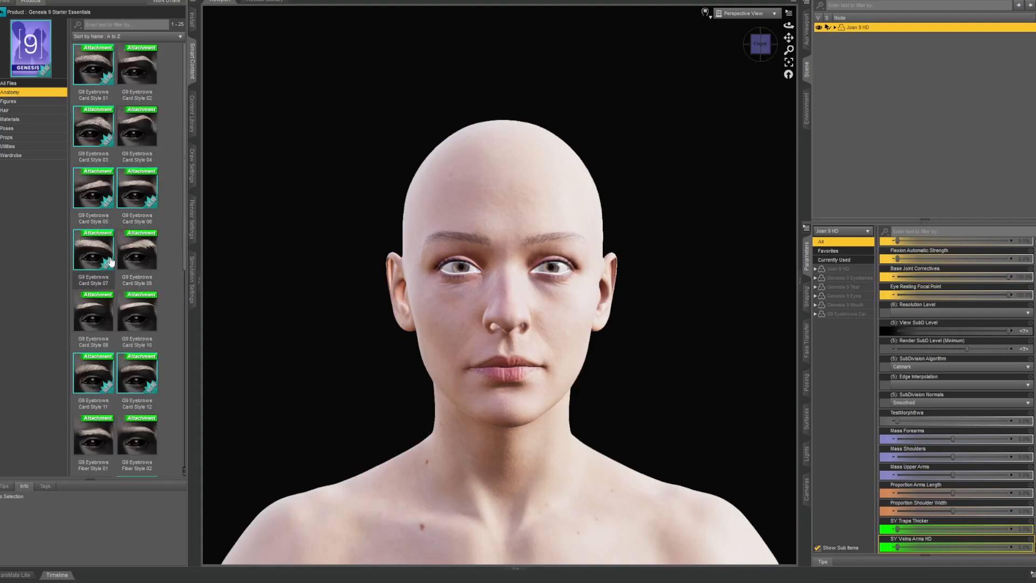
scroll(107, 372, down, 1)
scroll(108, 373, down, 5)
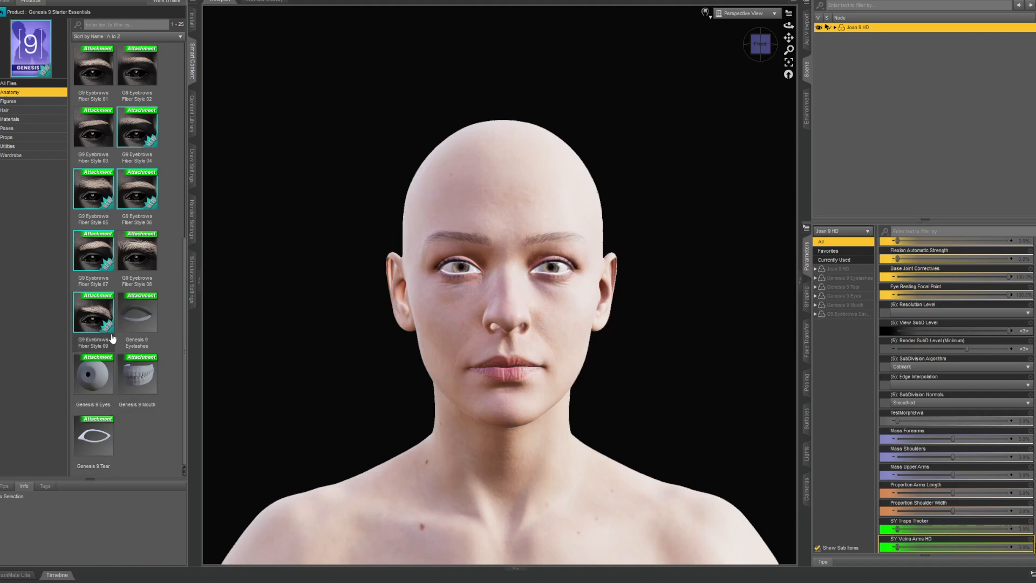
scroll(136, 167, up, 1)
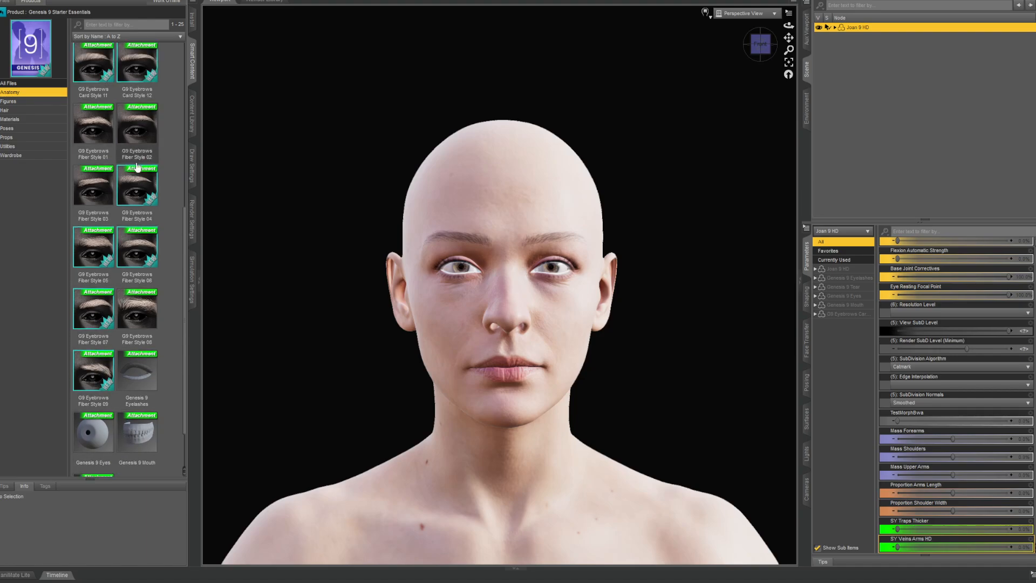
scroll(136, 168, up, 2)
scroll(127, 238, up, 3)
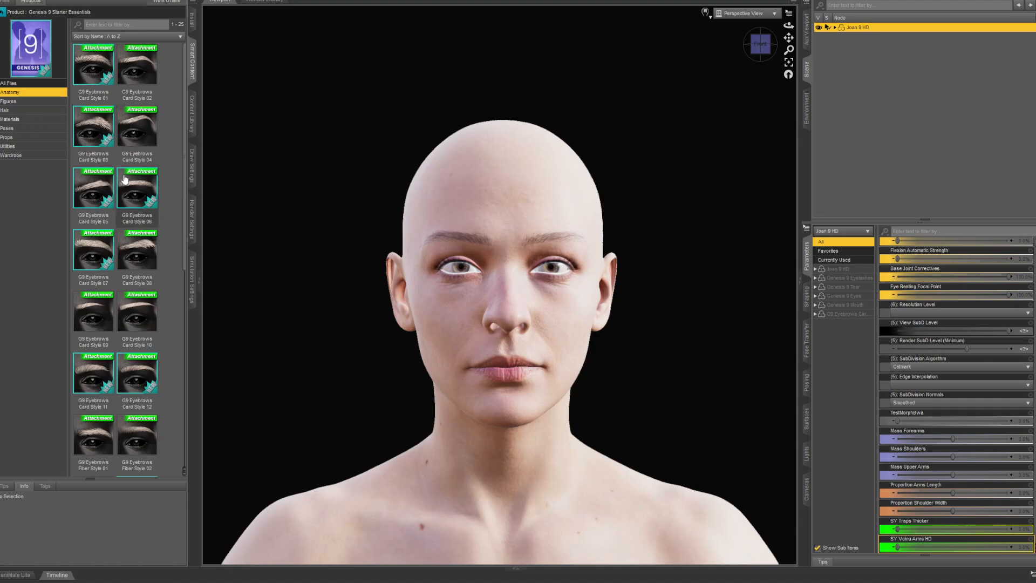
scroll(124, 179, down, 5)
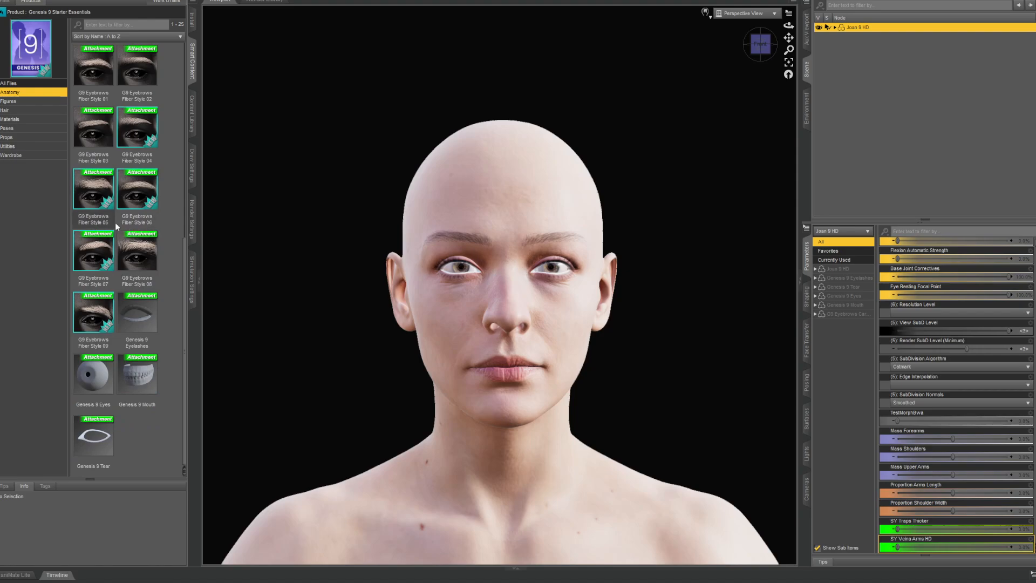
Step: Show the Figures content of Genesis 9 Starter Essentials and preview characters such as Laura and Kat for Genesis 9
click(25, 103)
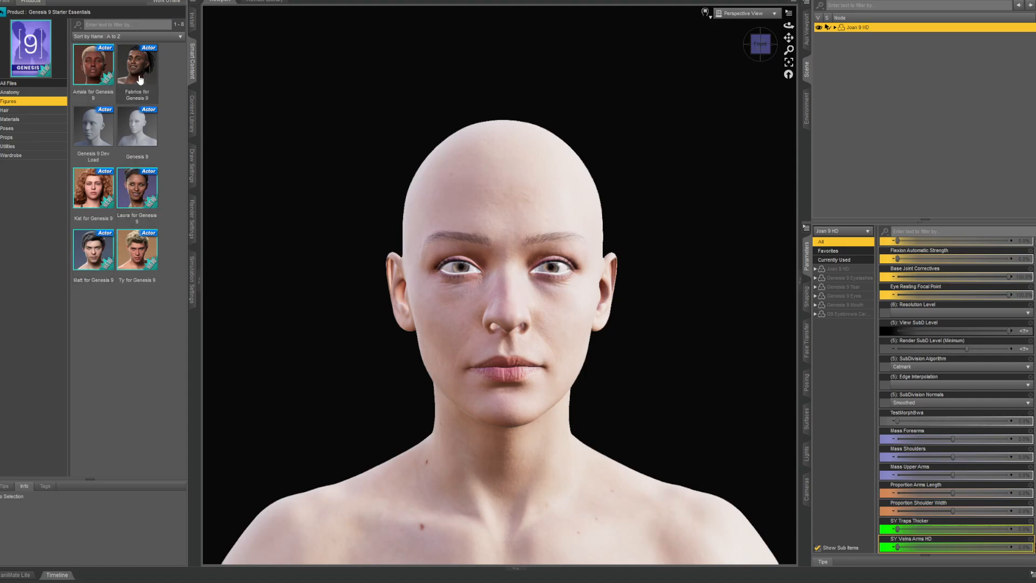
mouse_move(139, 79)
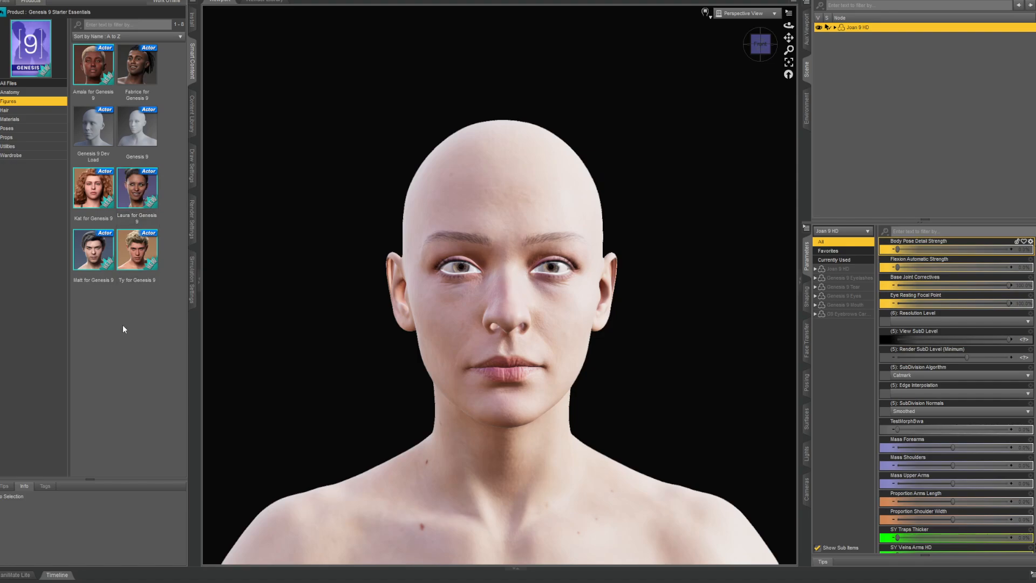
mouse_move(148, 194)
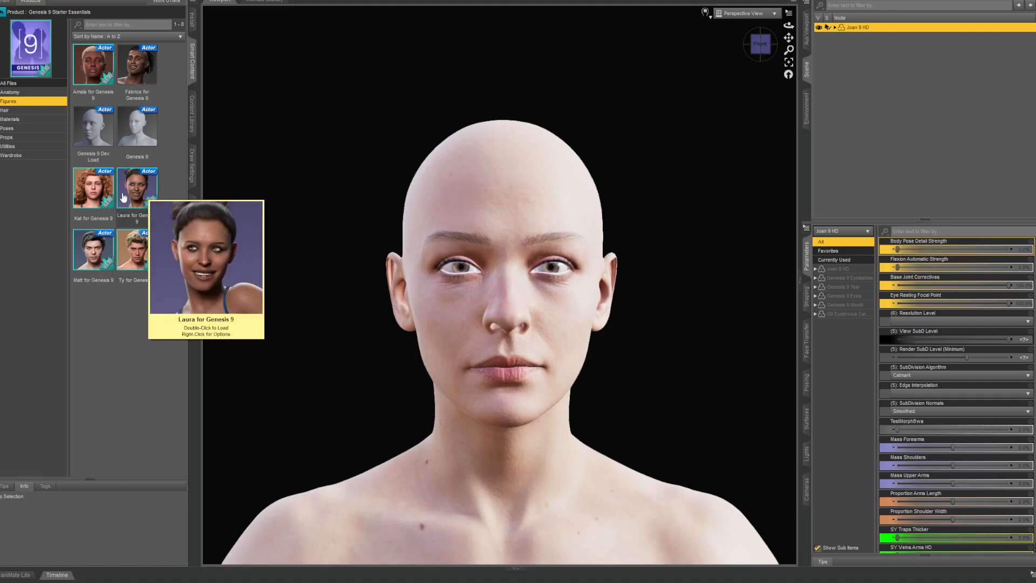
mouse_move(93, 201)
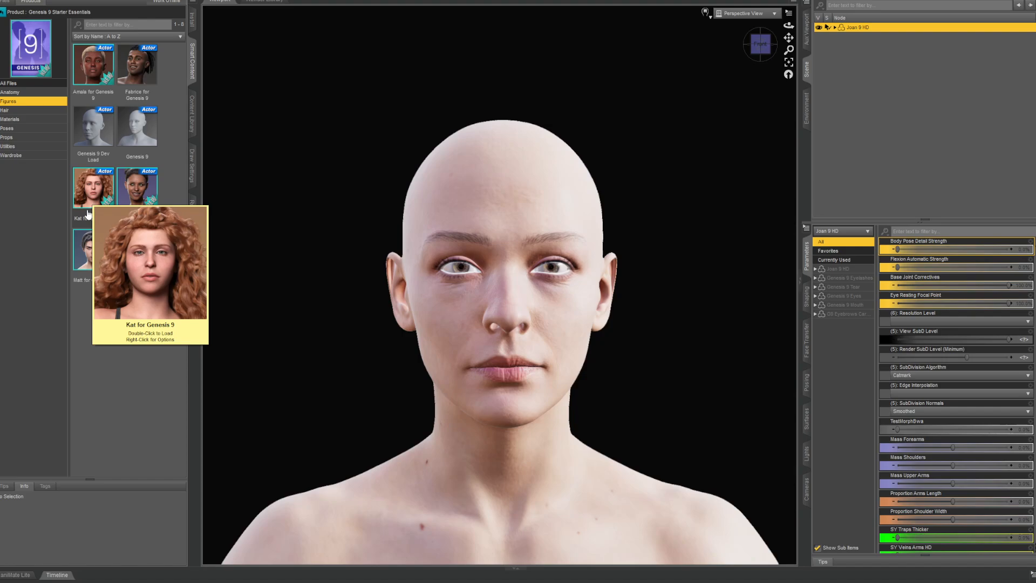
Step: Look at the Hair content, then apply the Fabrice G9 Eyes and Fabrice G9 All MAT materials to Joan 9 HD
click(9, 110)
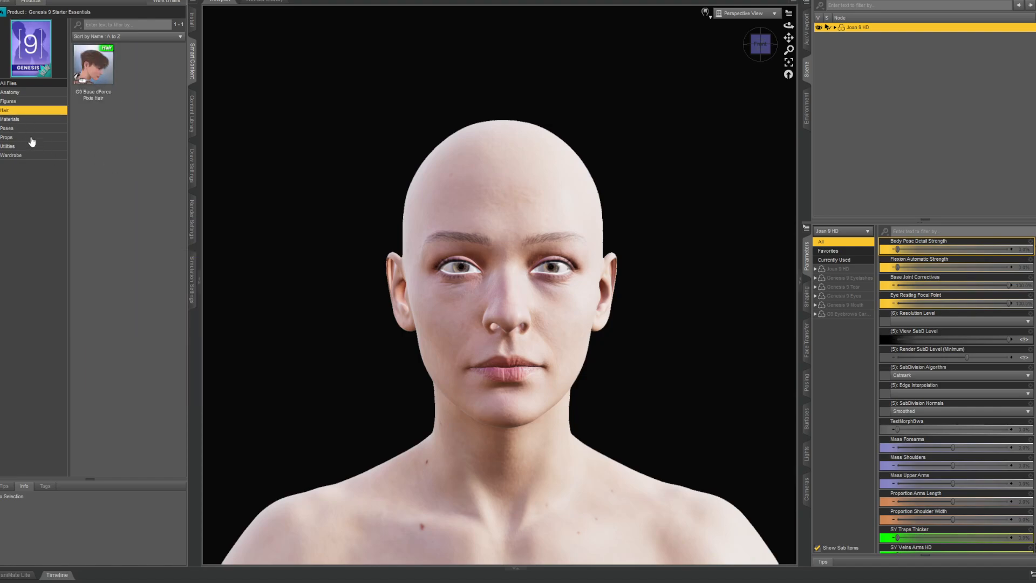
click(8, 120)
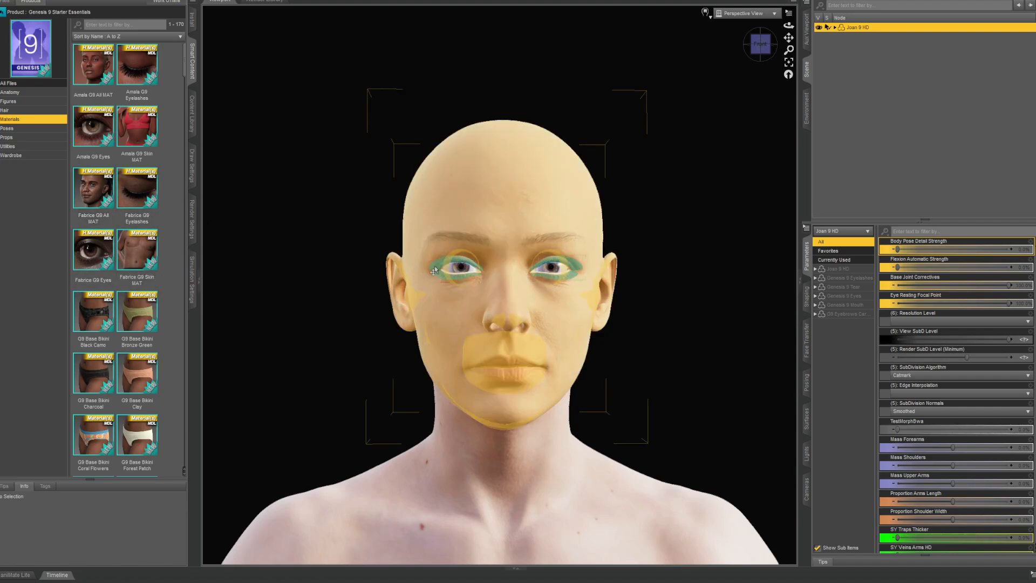
click(97, 259)
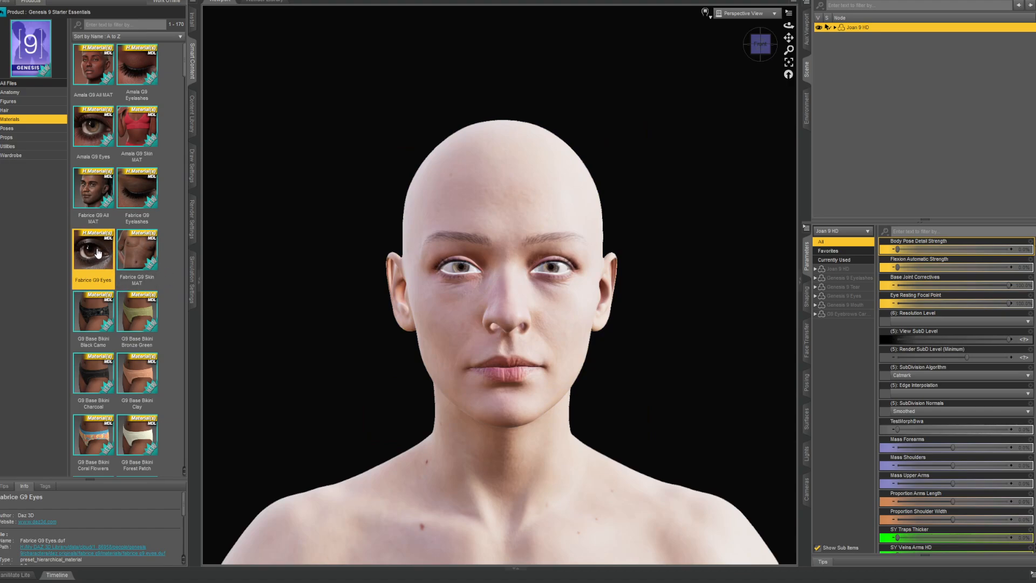
double_click(98, 253)
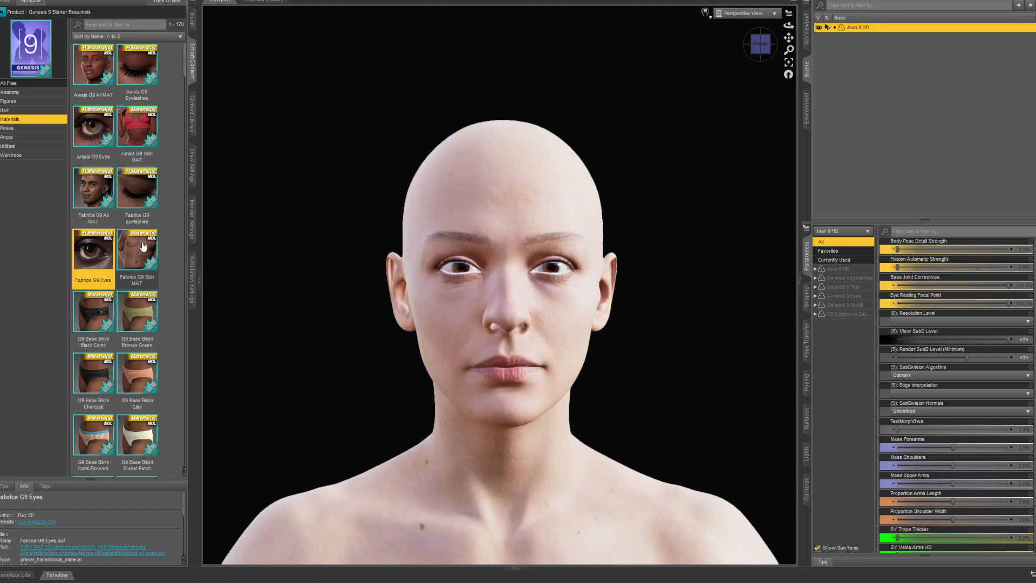
double_click(93, 189)
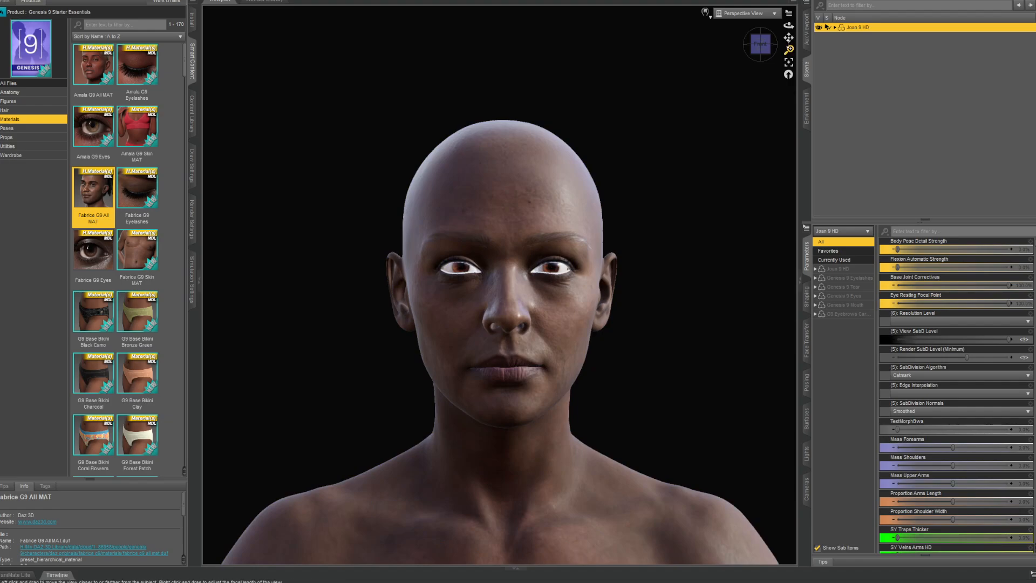
drag(789, 38, 787, 3)
scroll(788, 37, down, 3)
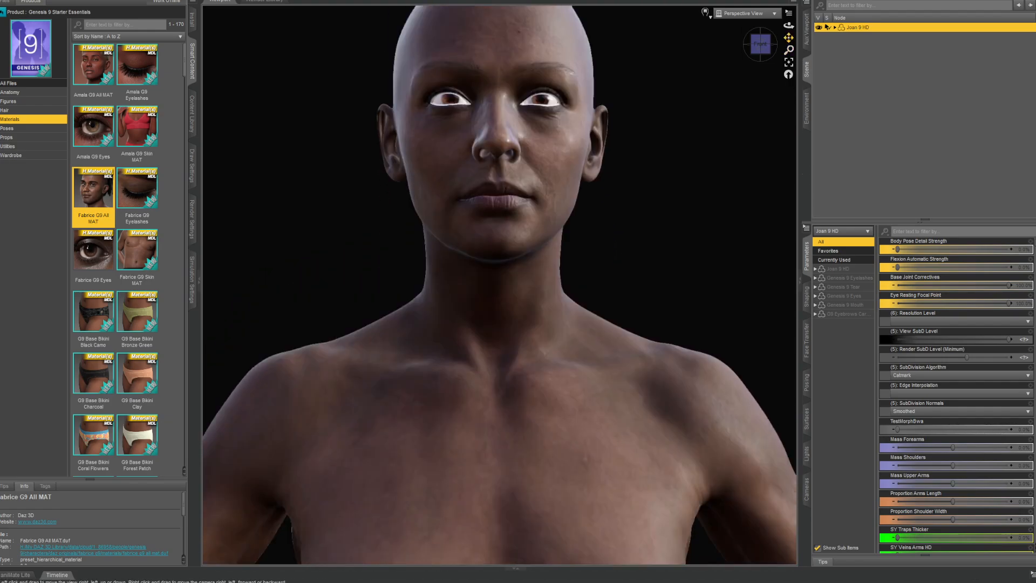
drag(788, 38, 740, 45)
click(756, 45)
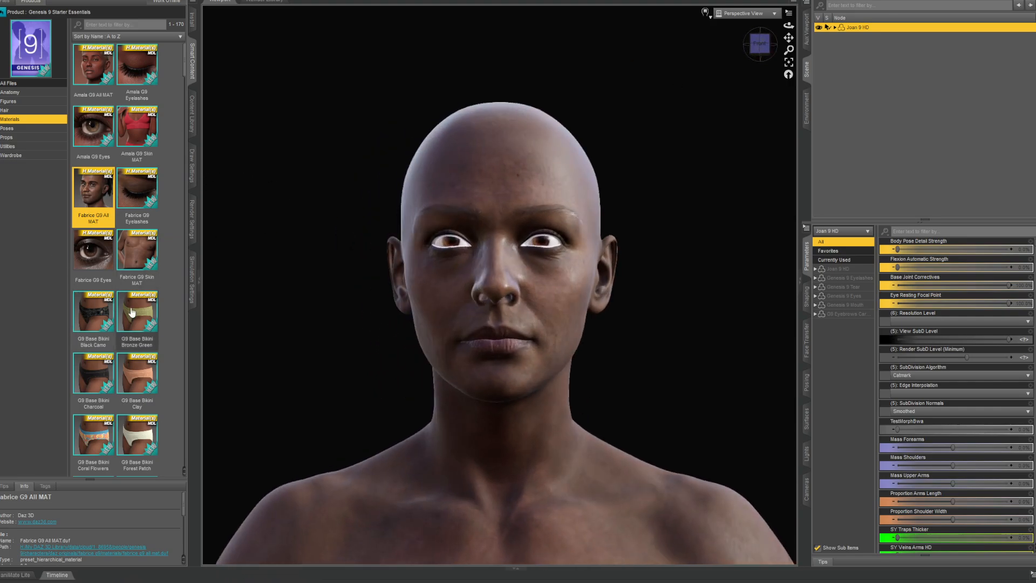
Step: Browse the Materials content of Genesis 9 Starter Essentials, from the base bikini and bra presets to the eyebrow and eyelash styles
scroll(134, 313, down, 3)
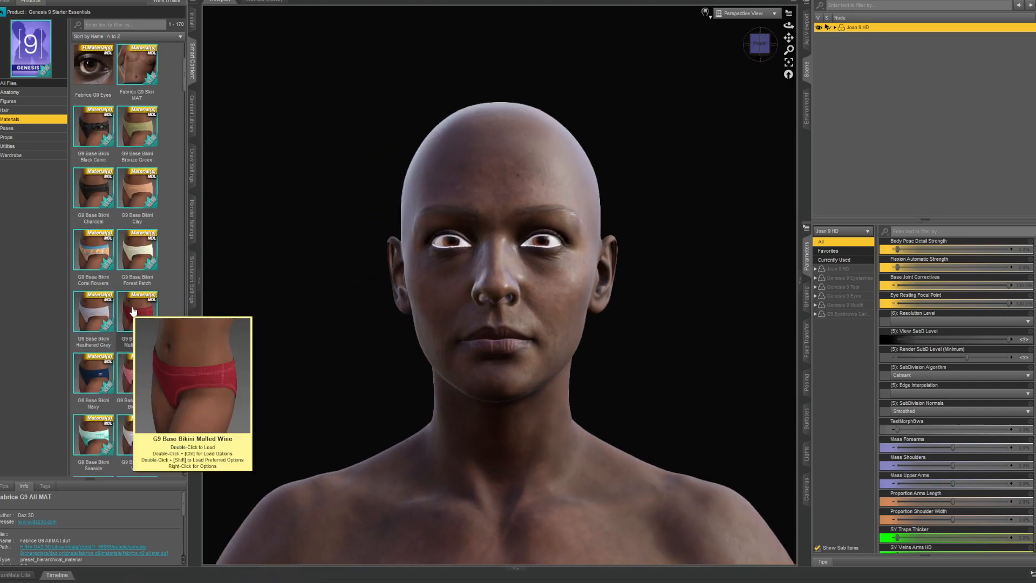
scroll(133, 312, down, 6)
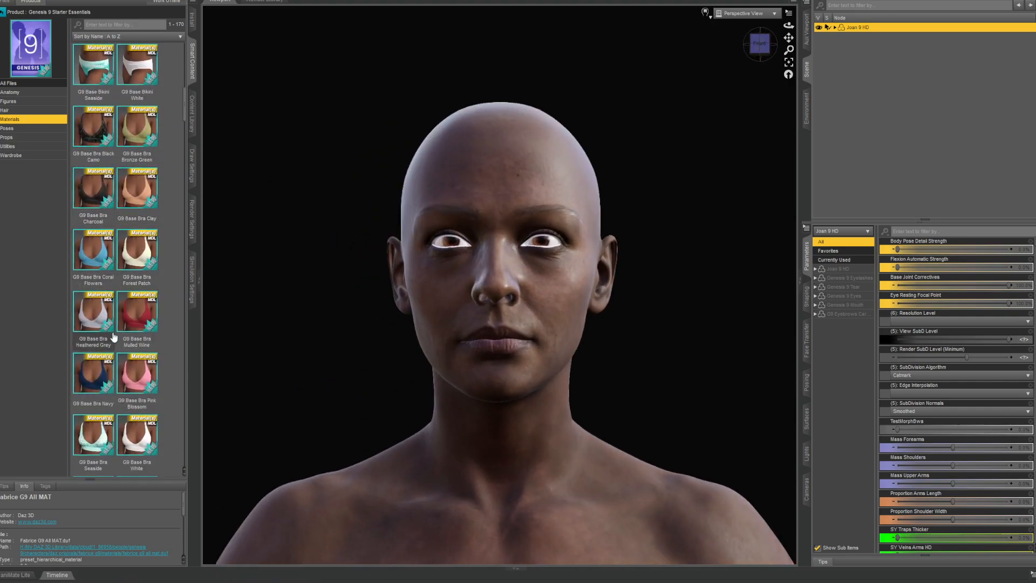
scroll(127, 269, down, 6)
scroll(130, 291, down, 8)
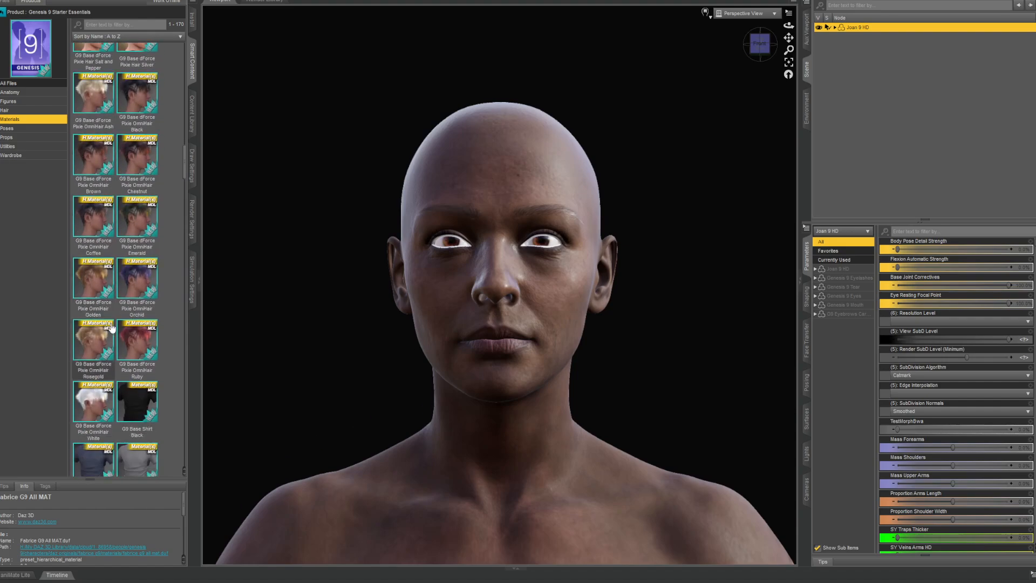
scroll(126, 364, down, 6)
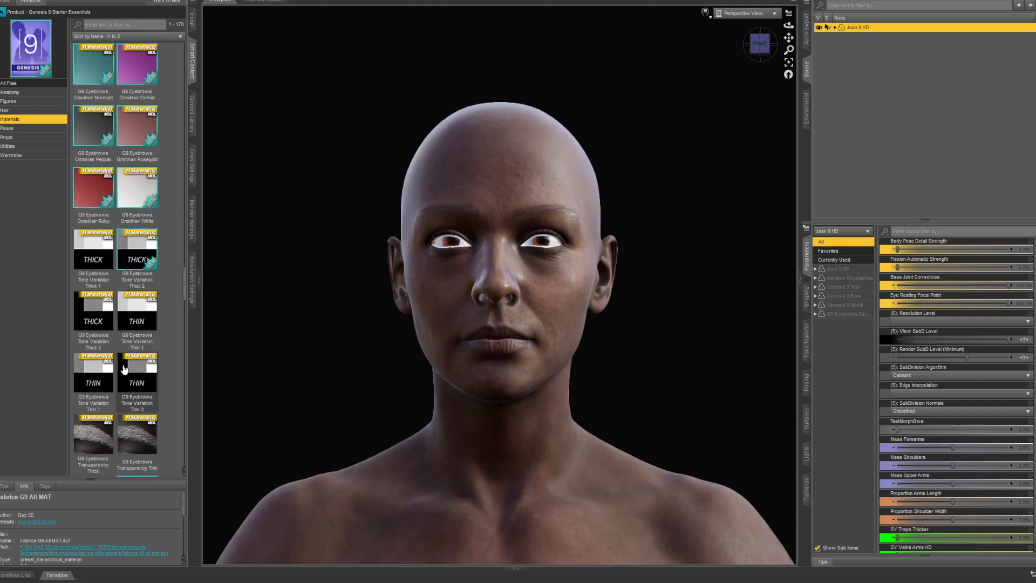
mouse_move(127, 366)
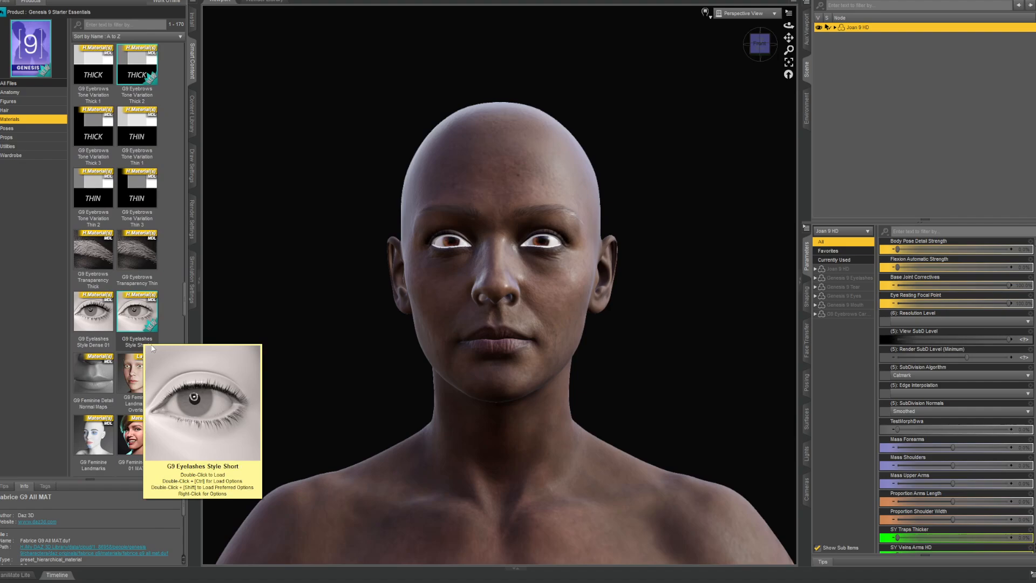
mouse_move(113, 264)
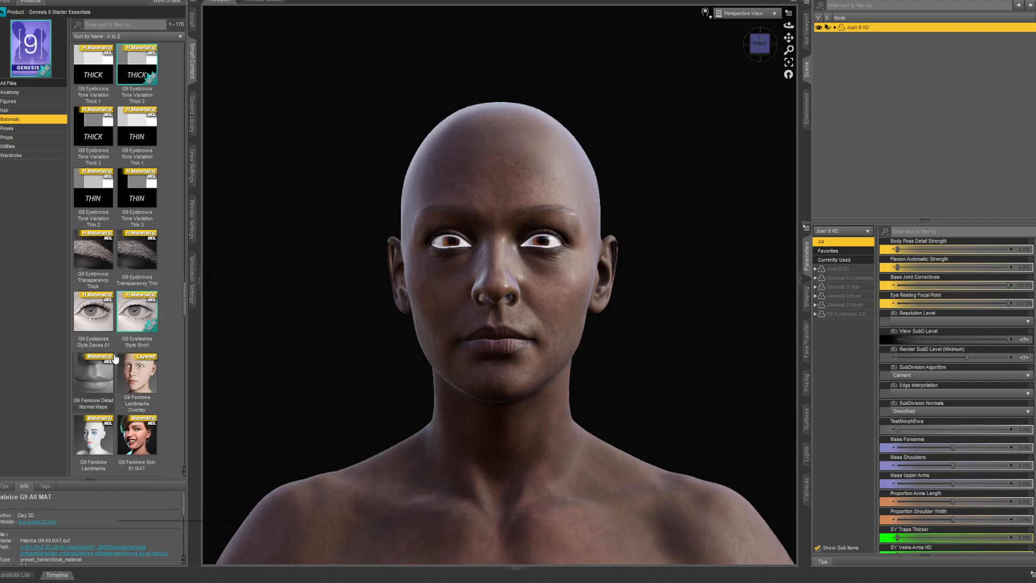
Step: Apply G9 Feminine Skin 01, 02, 03 and 04 MAT to Joan 9 HD one after another, ending with Skin 04
scroll(130, 265, down, 3)
double_click(138, 257)
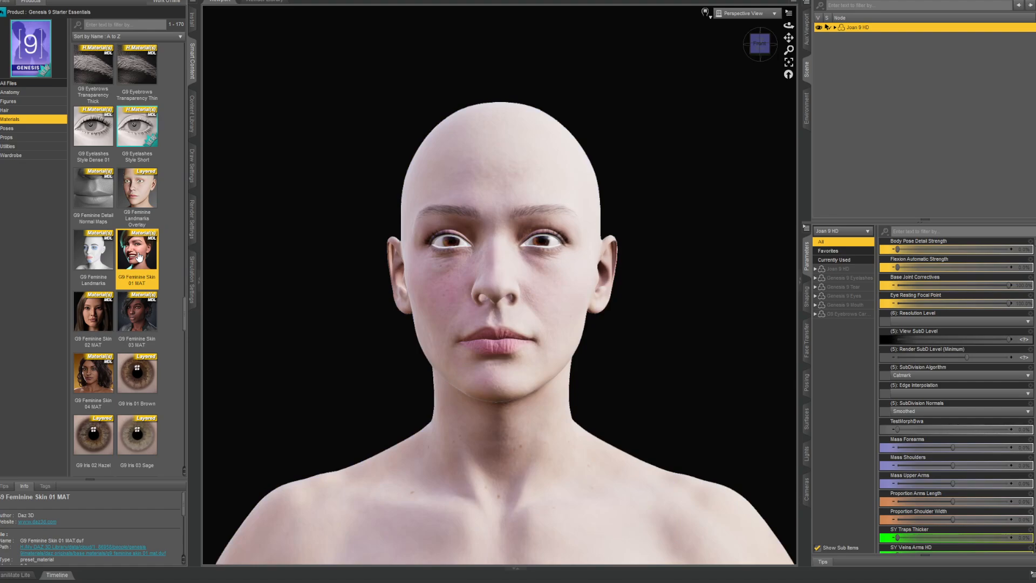
double_click(97, 316)
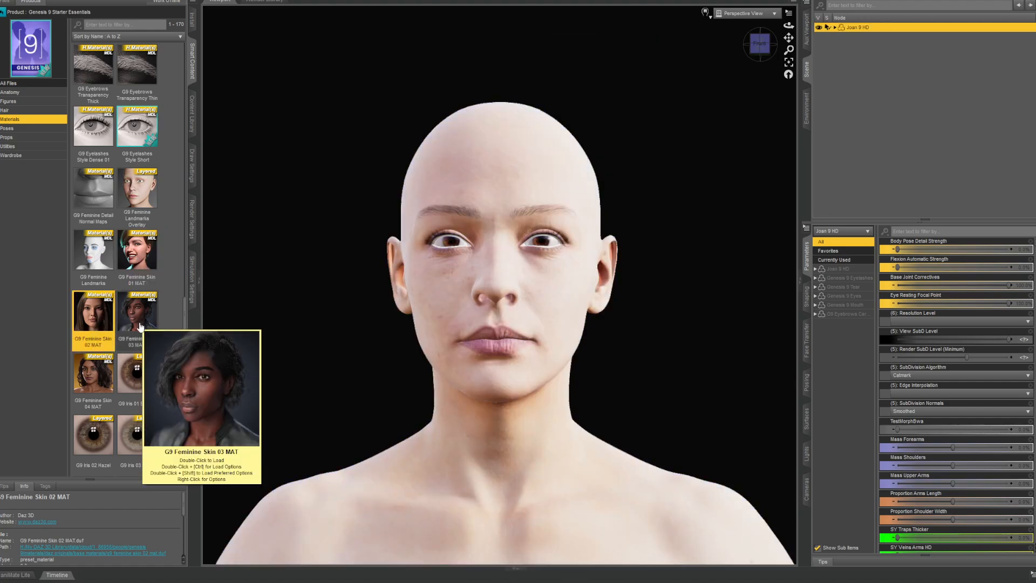
double_click(139, 326)
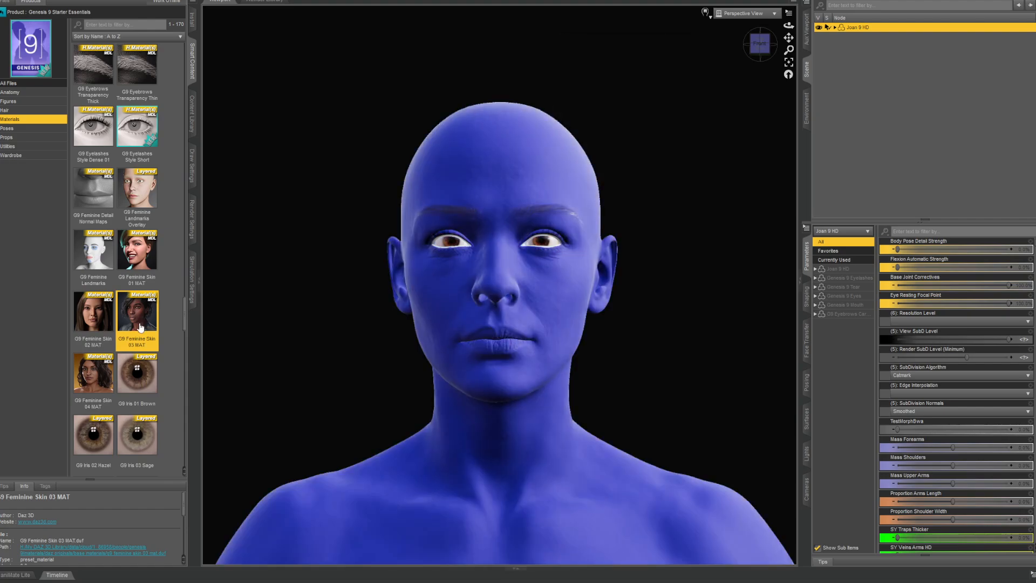
double_click(91, 380)
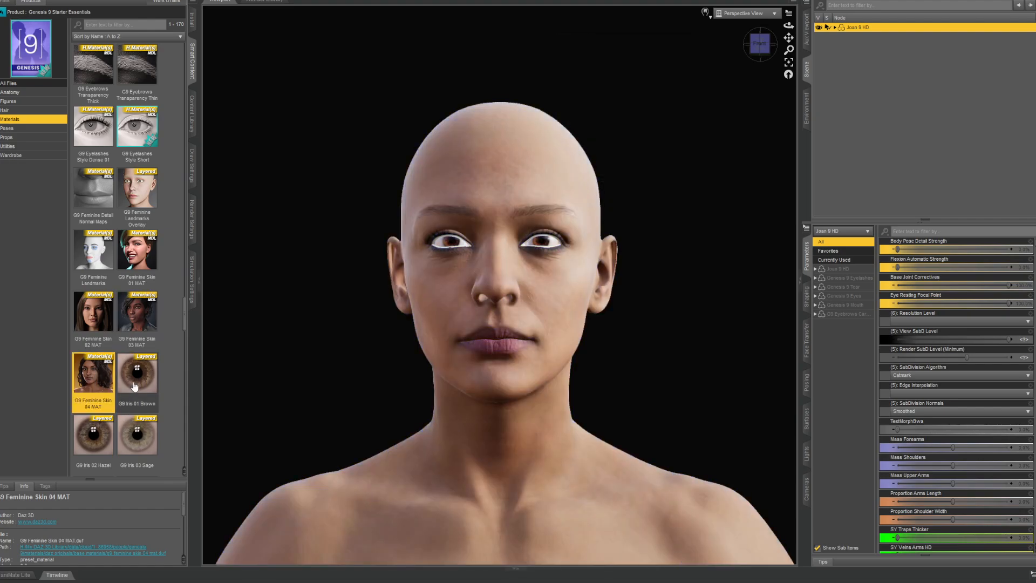
Step: Apply the G9 Iris 03 Sage preset, expand Joan 9 HD in the scene hierarchy and view the face at a slight angle
click(138, 432)
double_click(138, 433)
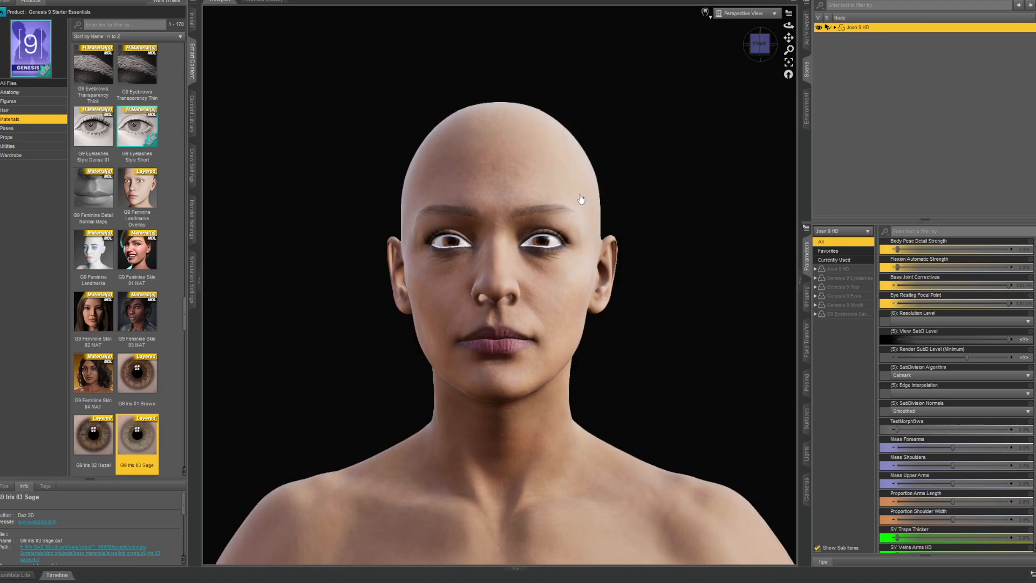
click(835, 28)
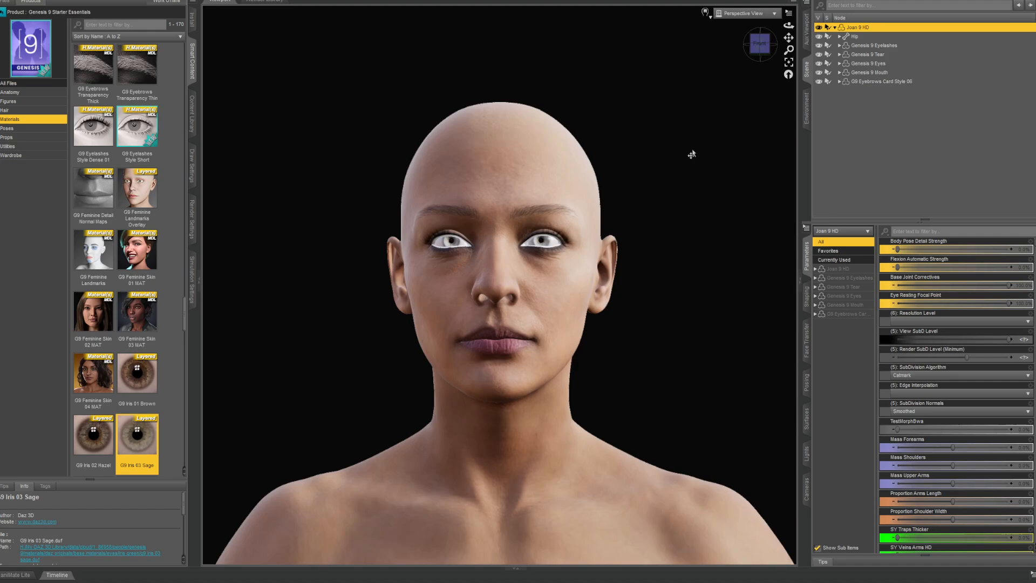
mouse_move(764, 50)
mouse_down()
mouse_move(834, 49)
mouse_move(721, 49)
mouse_move(769, 49)
mouse_up()
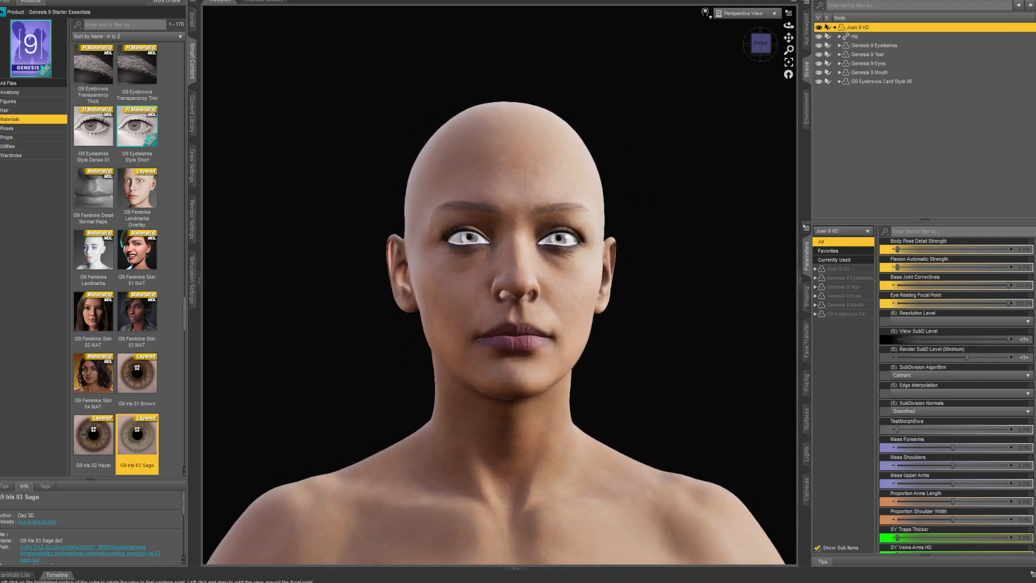
Step: Browse the remaining materials, including the masculine skins, mouth and sclera presets, and the UDIM options
scroll(146, 341, down, 10)
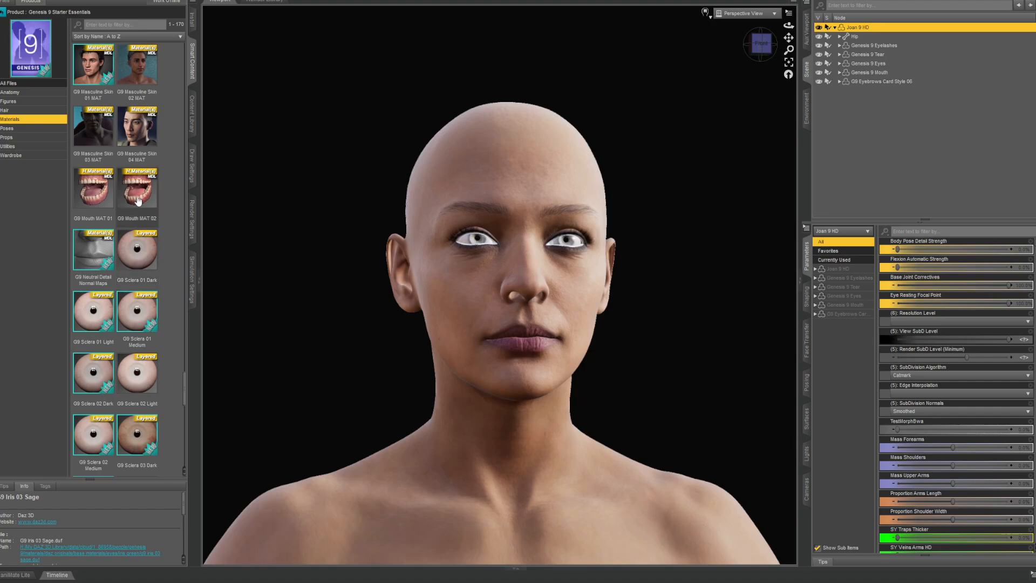
scroll(124, 300, down, 6)
scroll(124, 301, down, 1)
mouse_move(128, 332)
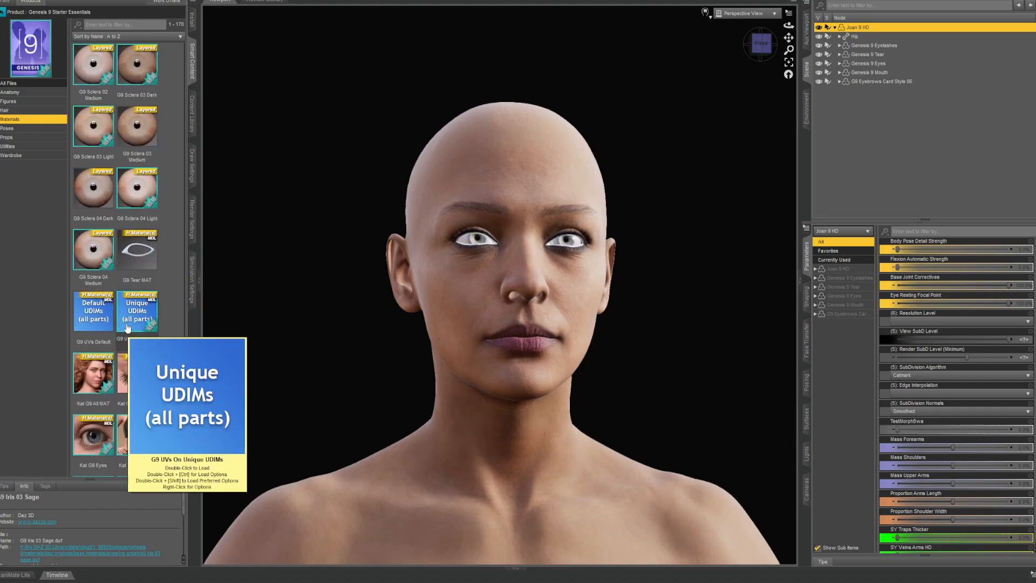
scroll(130, 281, down, 7)
Step: Apply G9 Base Pose 27 Running G9M to Joan 9 HD, frame the figure and inspect the face up close
click(9, 130)
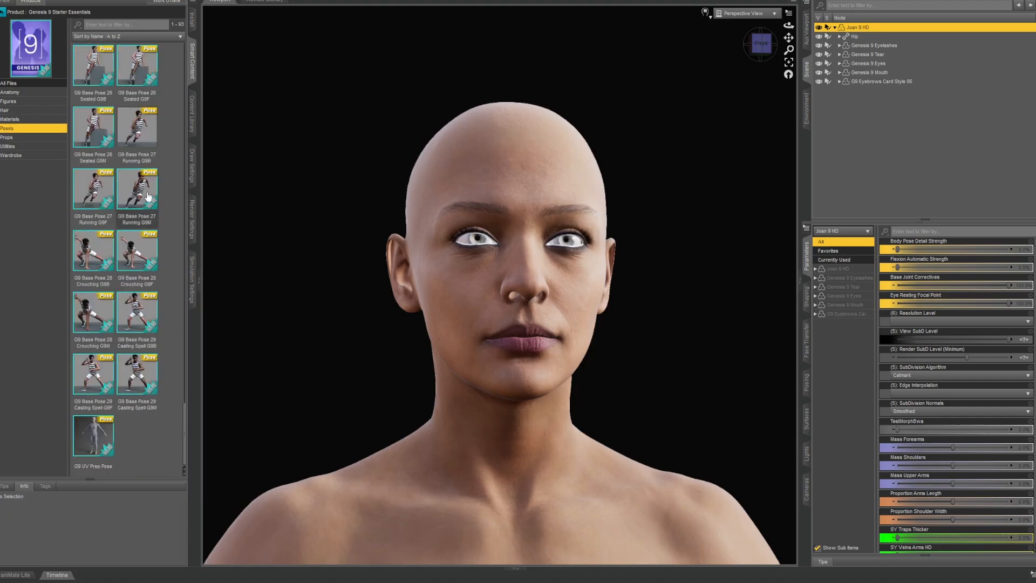
double_click(147, 195)
click(789, 63)
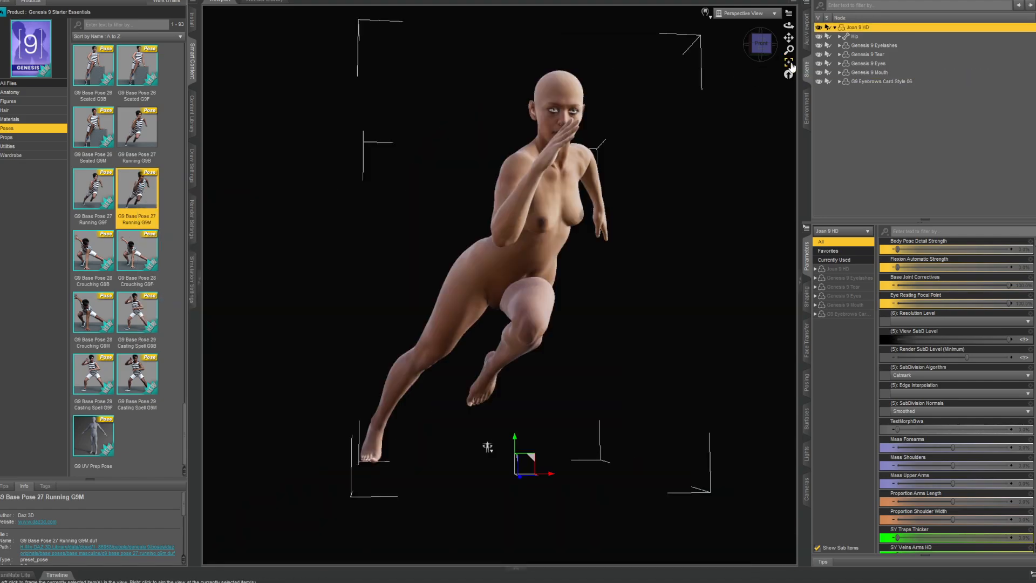
middle_drag(650, 16, 625, 120)
scroll(631, 114, up, 6)
scroll(724, 54, down, 2)
middle_drag(723, 54, 692, 121)
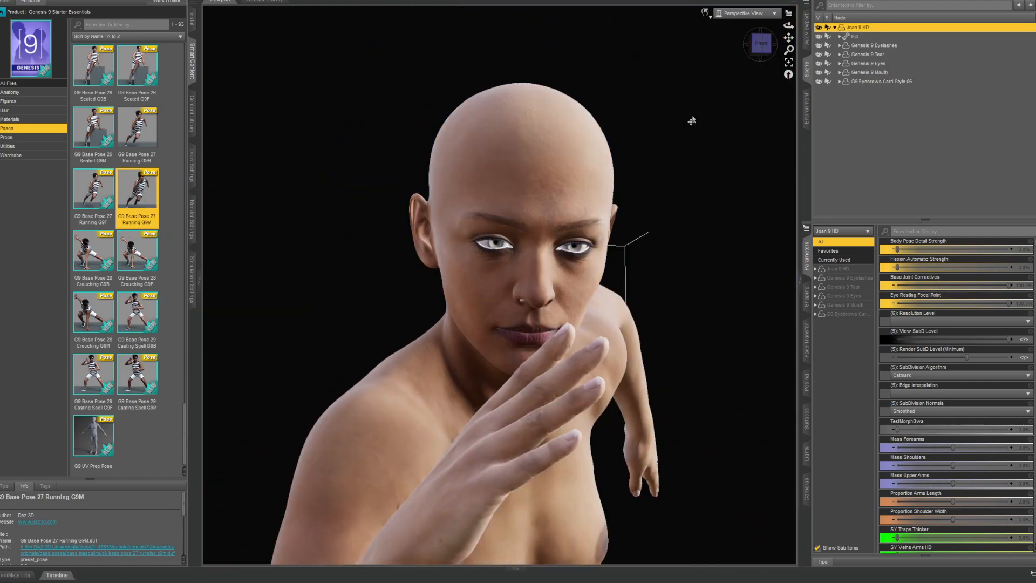
scroll(723, 129, up, 1)
Step: Show the Utilities and Wardrobe content of Genesis 9 Starter Essentials
click(8, 146)
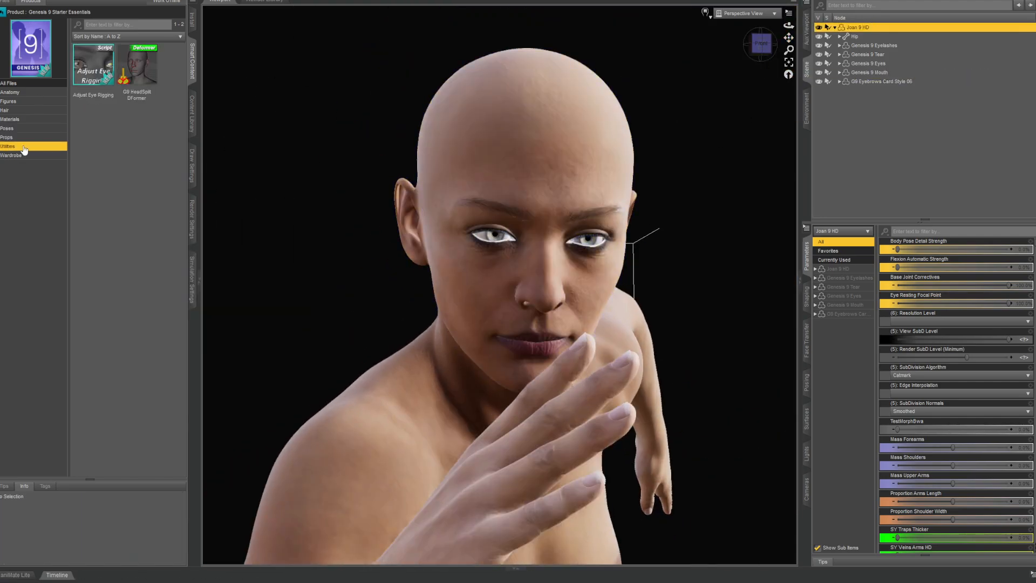
click(11, 155)
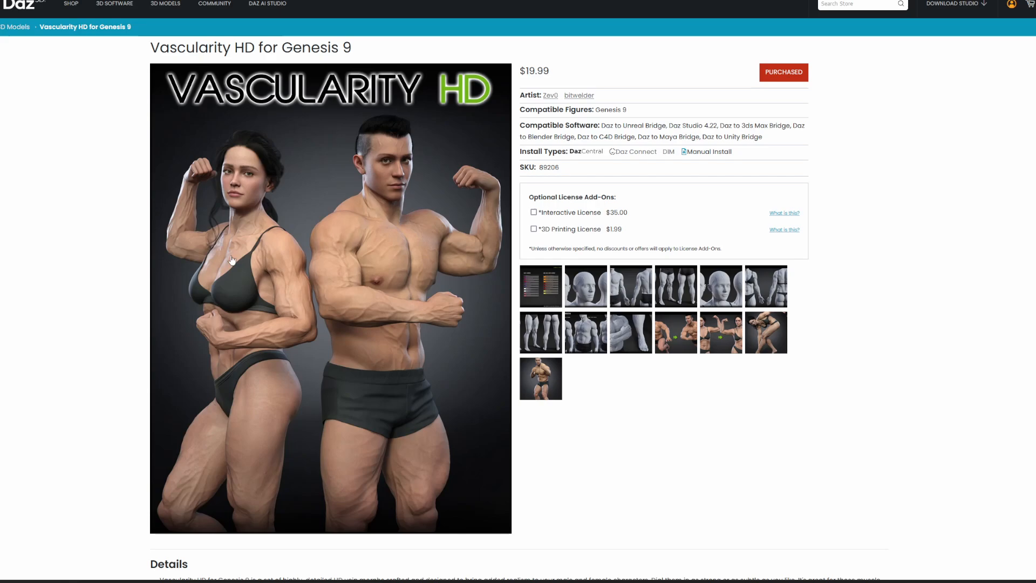
Step: On the Daz store's Vascularity HD for Genesis 9 page, highlight the artist names and view a promotional image
drag(593, 95, 540, 96)
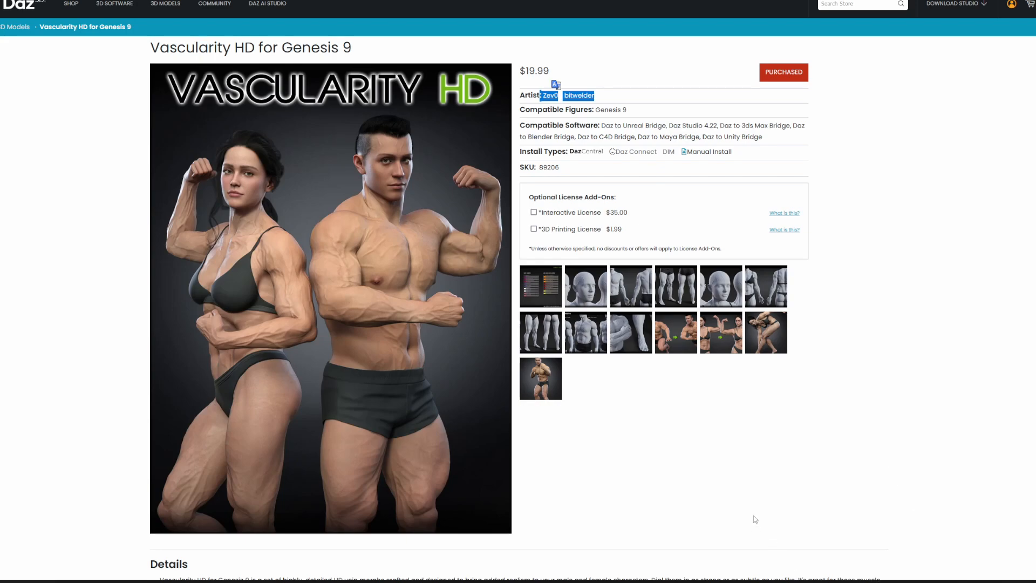
click(721, 341)
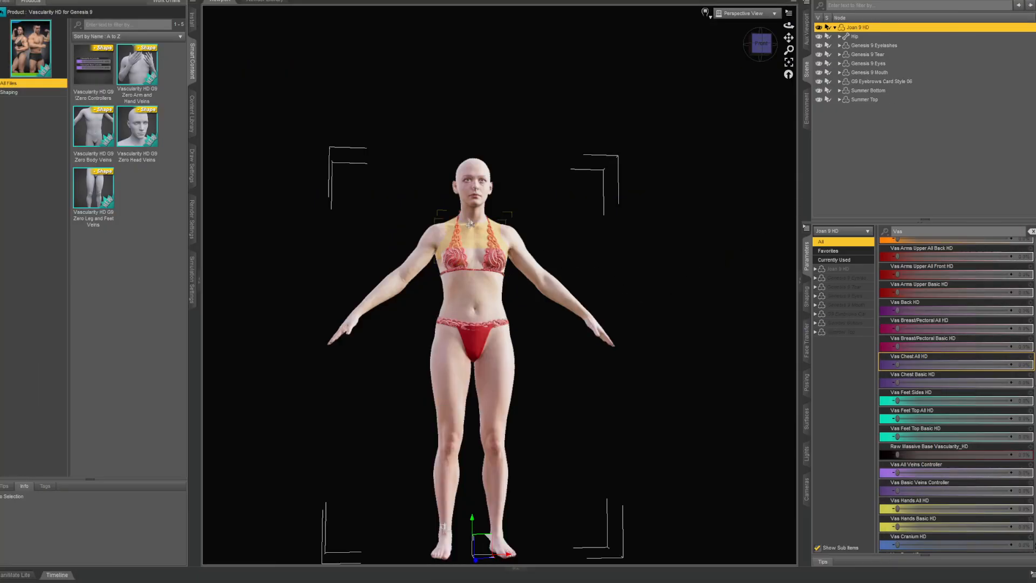
Step: In Daz Studio, frame Joan 9 HD's upper body and review the Shaping and All Files content of Vascularity HD
scroll(508, 211, up, 5)
mouse_move(789, 38)
mouse_down()
mouse_move(814, 96)
mouse_move(790, 33)
mouse_up()
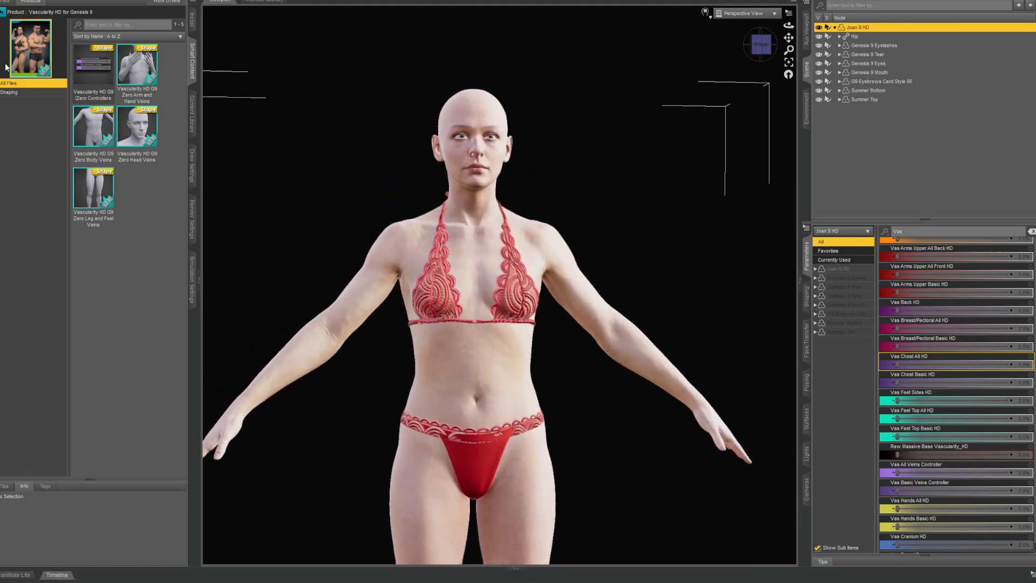
click(8, 92)
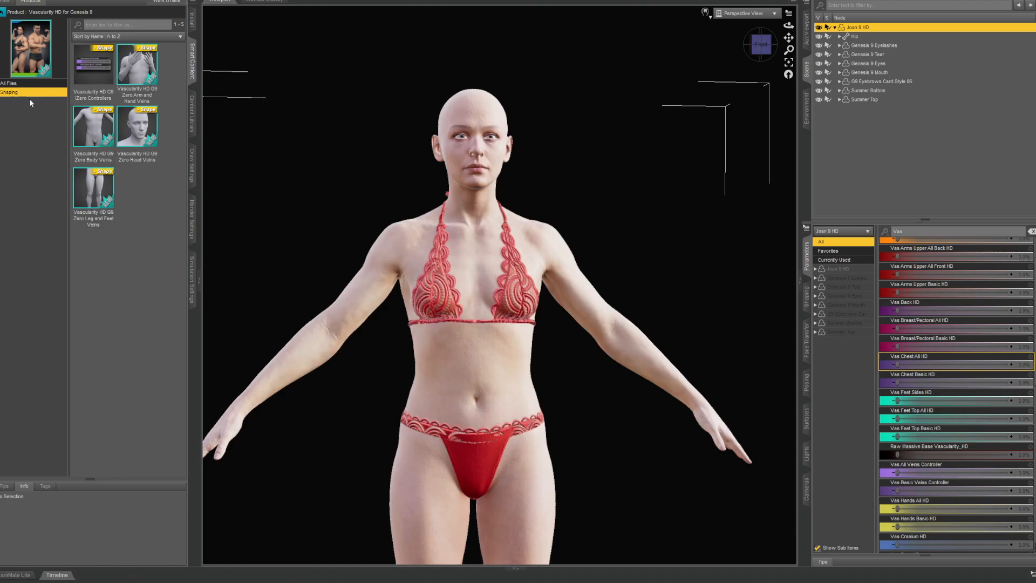
click(13, 84)
Step: Set the Vas All Veins Controller to 89.4% on Joan 9 HD and inspect the veins on the torso and arms
click(925, 229)
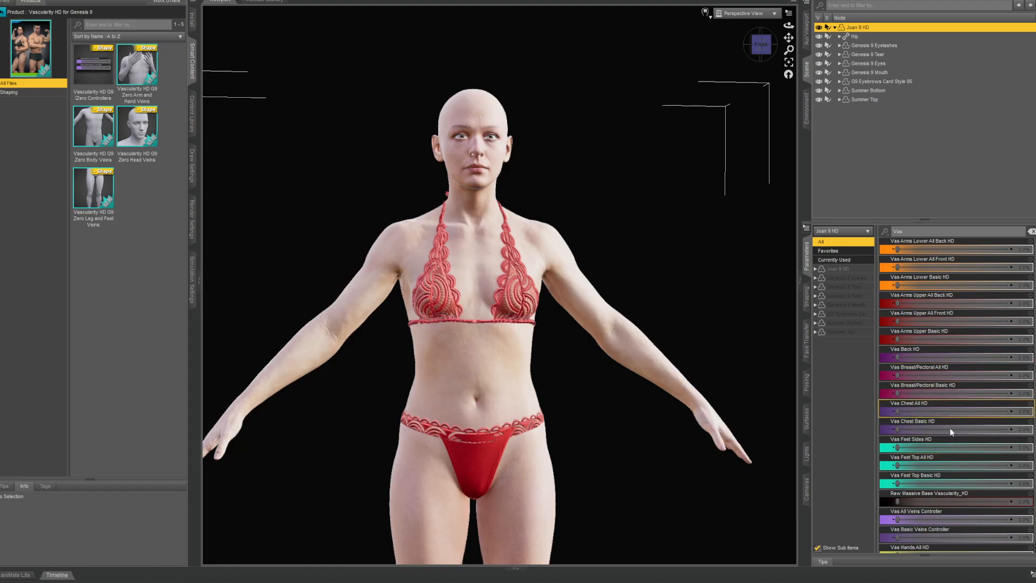
scroll(939, 426, down, 5)
scroll(950, 420, down, 1)
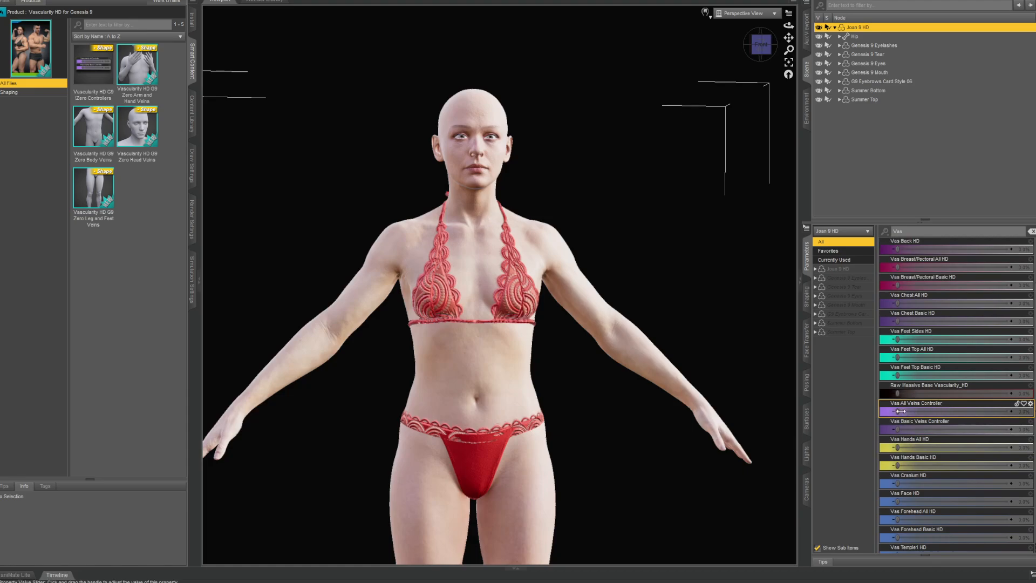
click(981, 411)
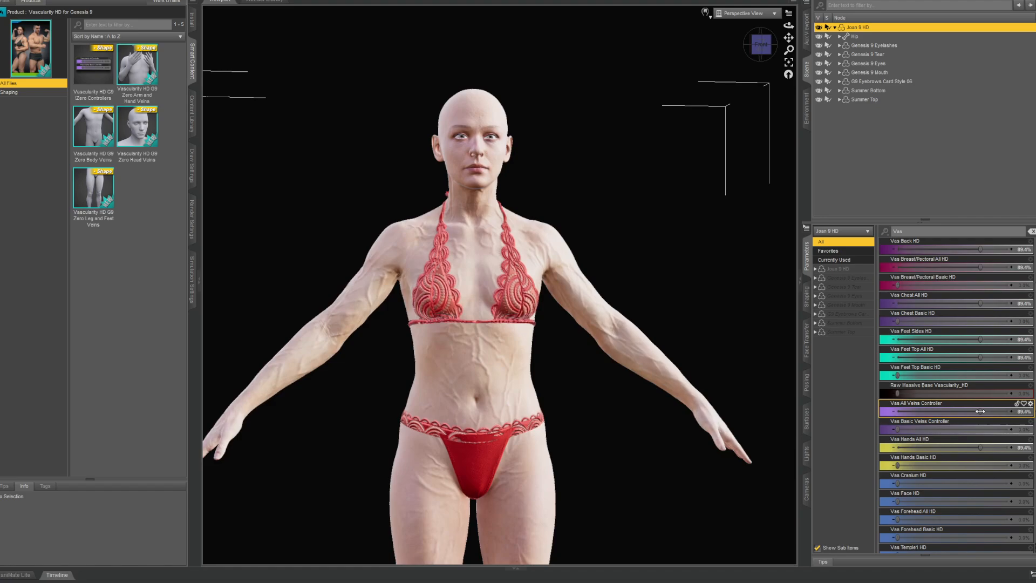
scroll(638, 366, up, 5)
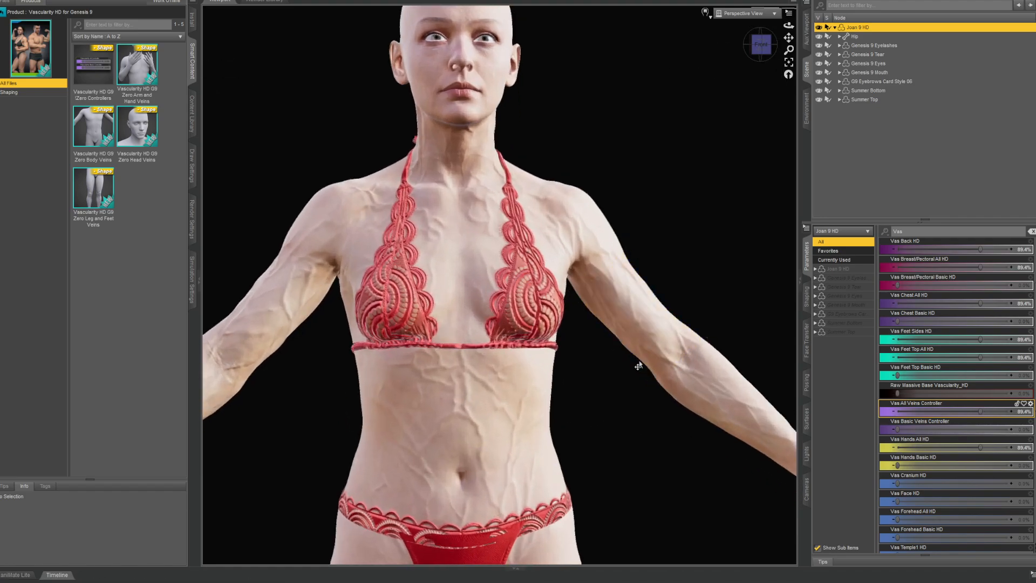
Step: Set Joan 9 HD's Vas All Veins Controller to 52% and inspect the veins across the body
drag(981, 411, 946, 411)
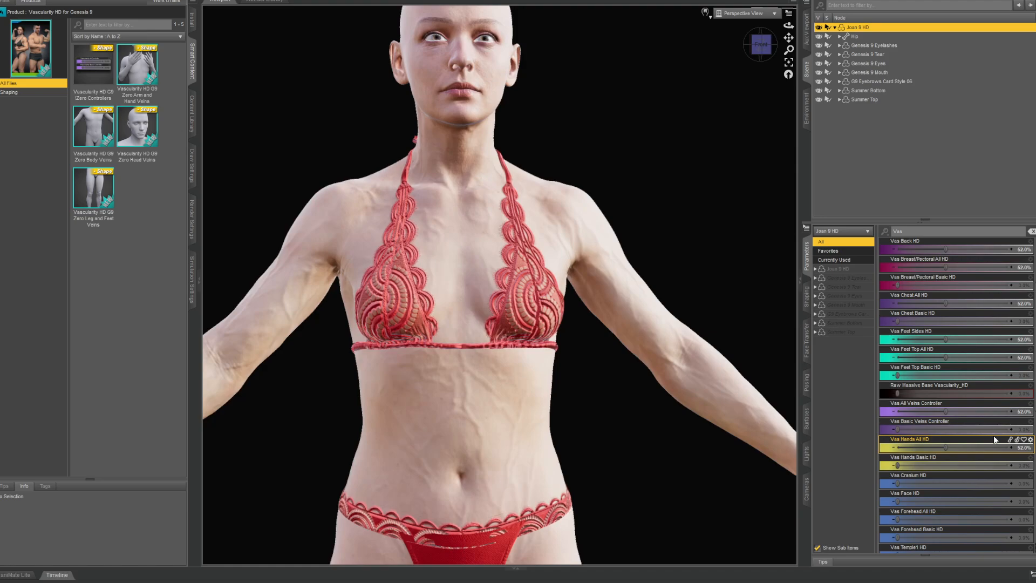
scroll(654, 396, down, 5)
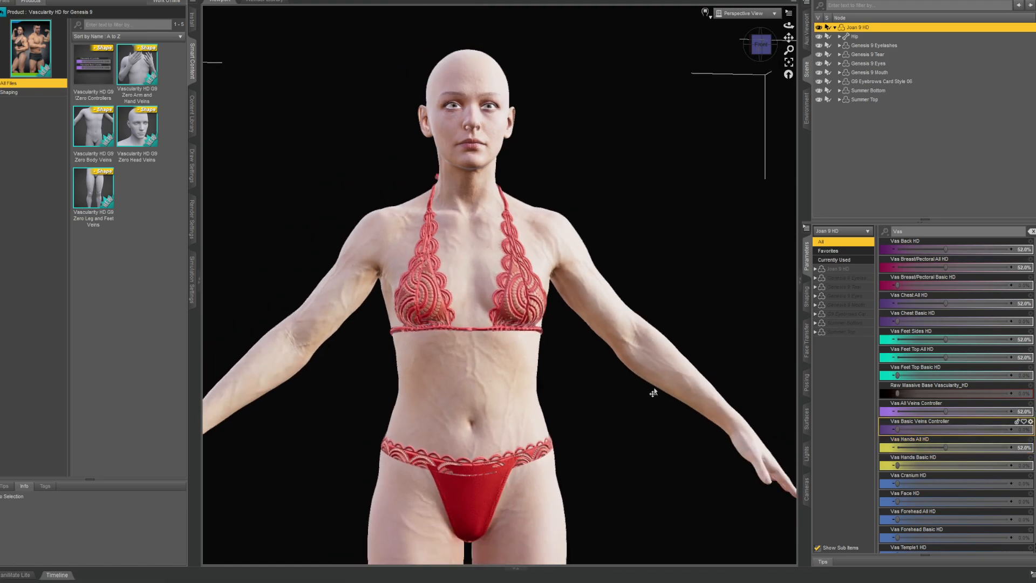
scroll(652, 398, up, 6)
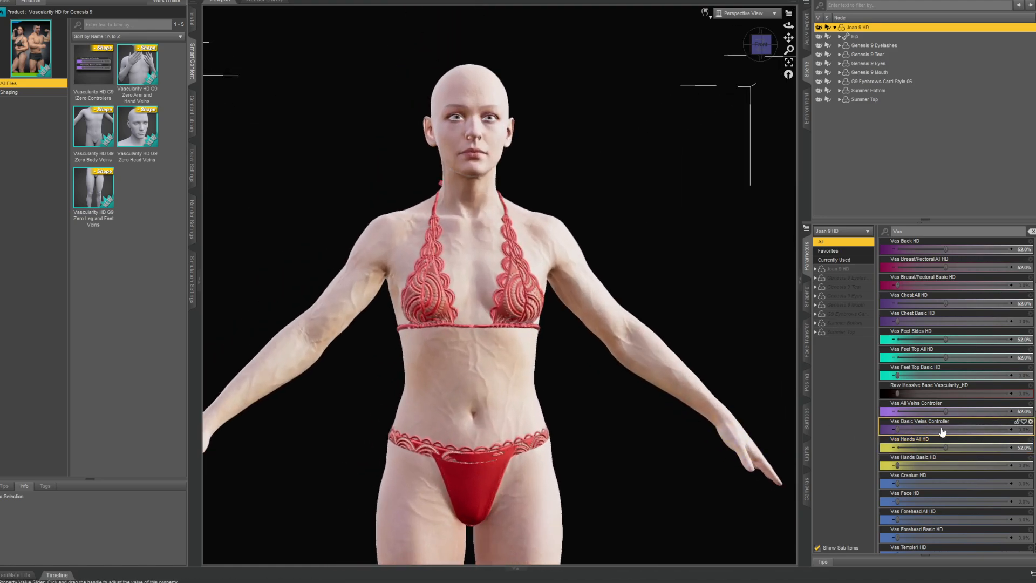
Step: Reset the Vas All Veins Controller to 0%, set the Vas Basic Veins Controller to 73.8%, and inspect the body from back and front
drag(945, 412, 875, 413)
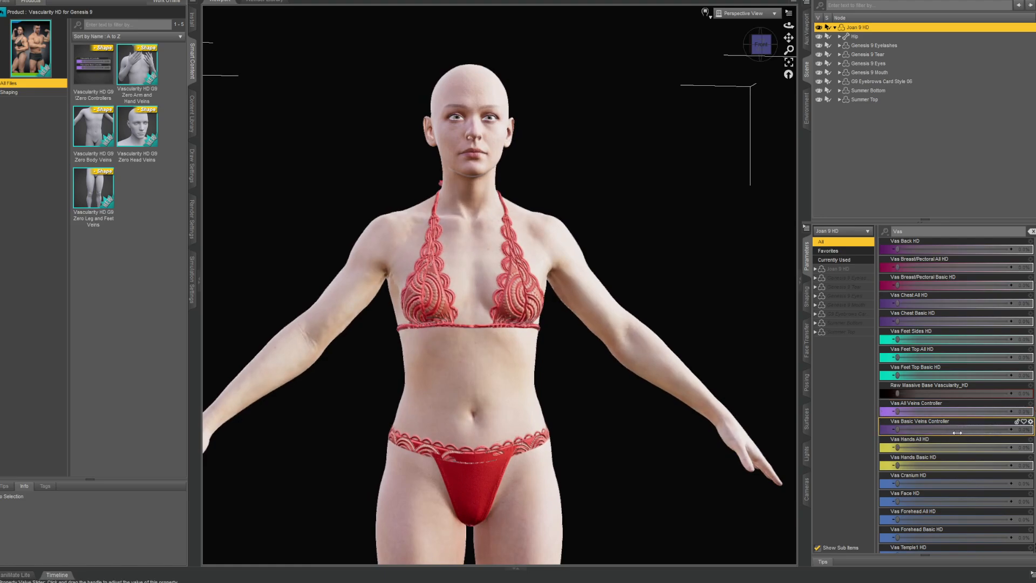
mouse_move(951, 435)
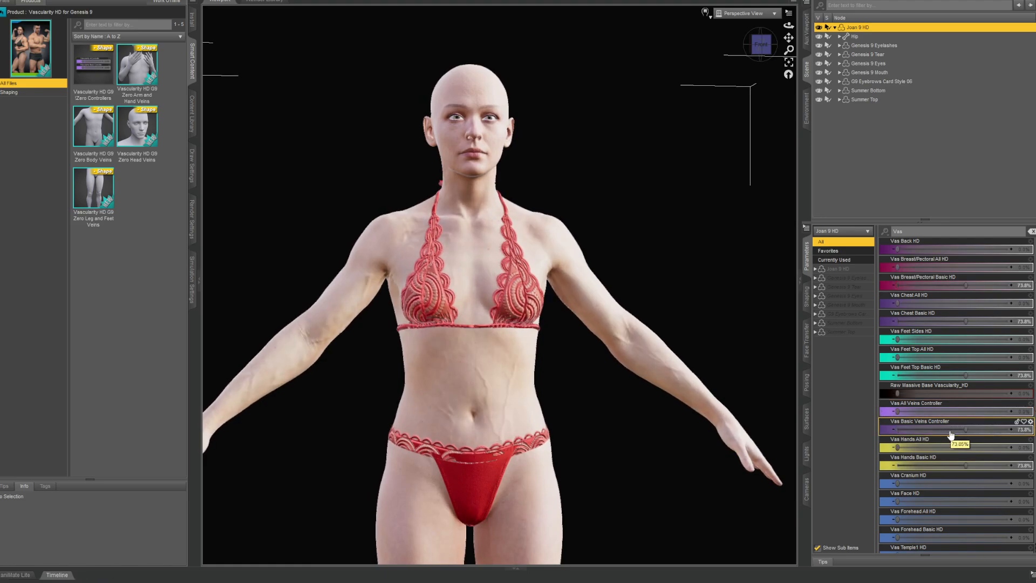
click(768, 49)
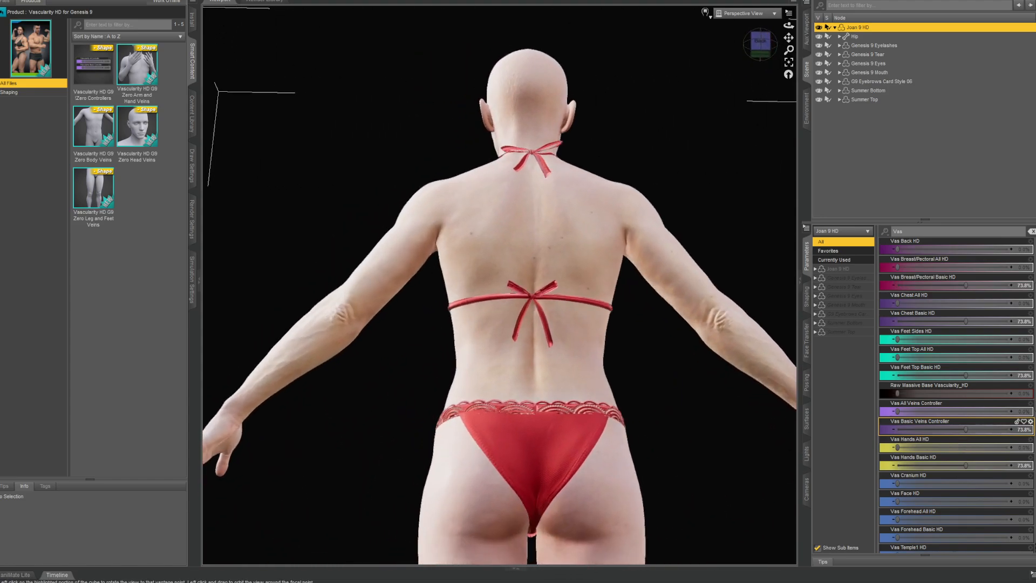
drag(768, 49, 574, 48)
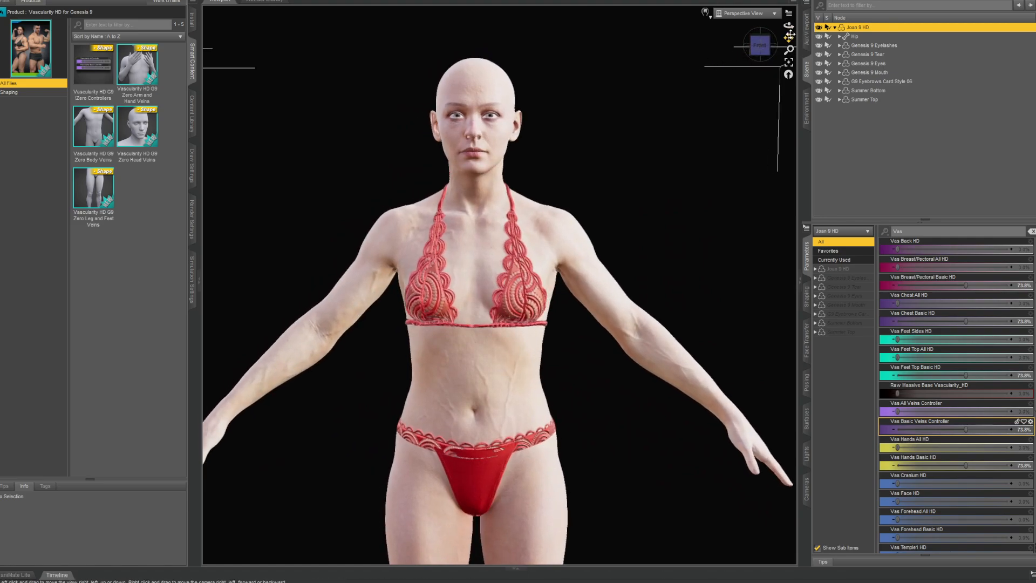
drag(789, 36, 427, 540)
drag(789, 37, 788, 280)
scroll(636, 125, up, 6)
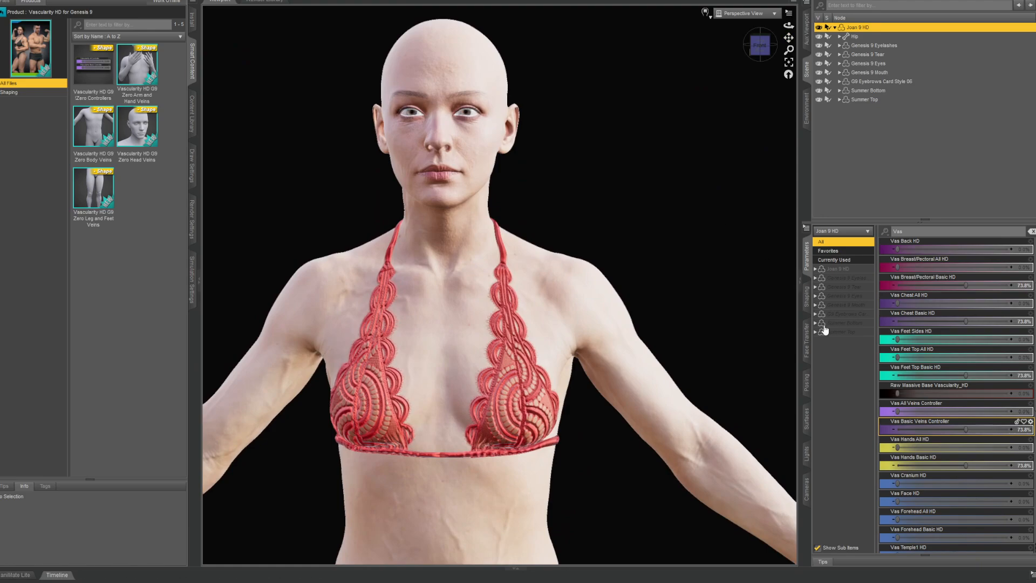
Step: Reset the Vas Basic Veins Controller to 0% and set Vas Face HD to 58.8%, inspecting the head up close
drag(966, 429, 878, 428)
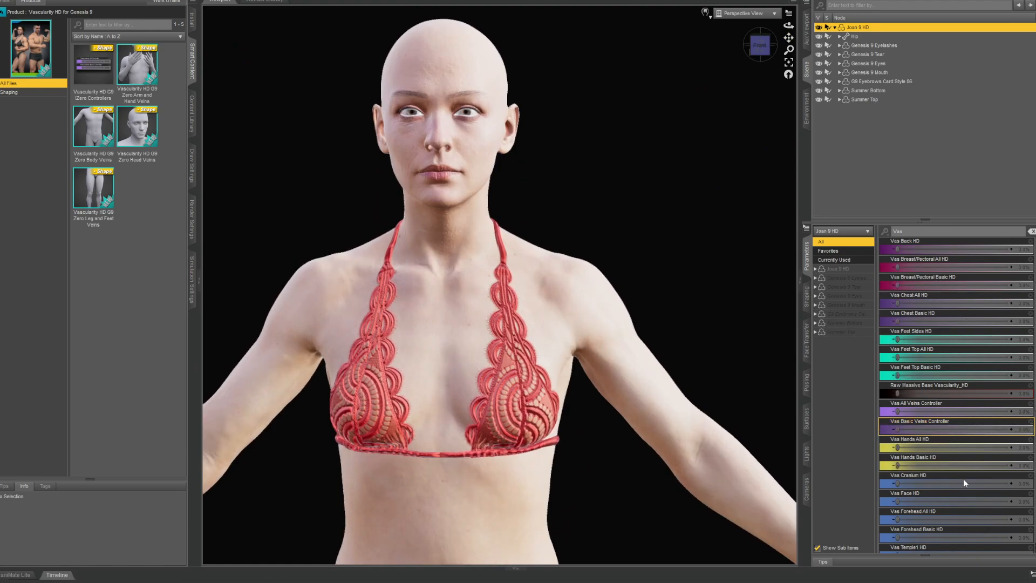
scroll(963, 478, down, 4)
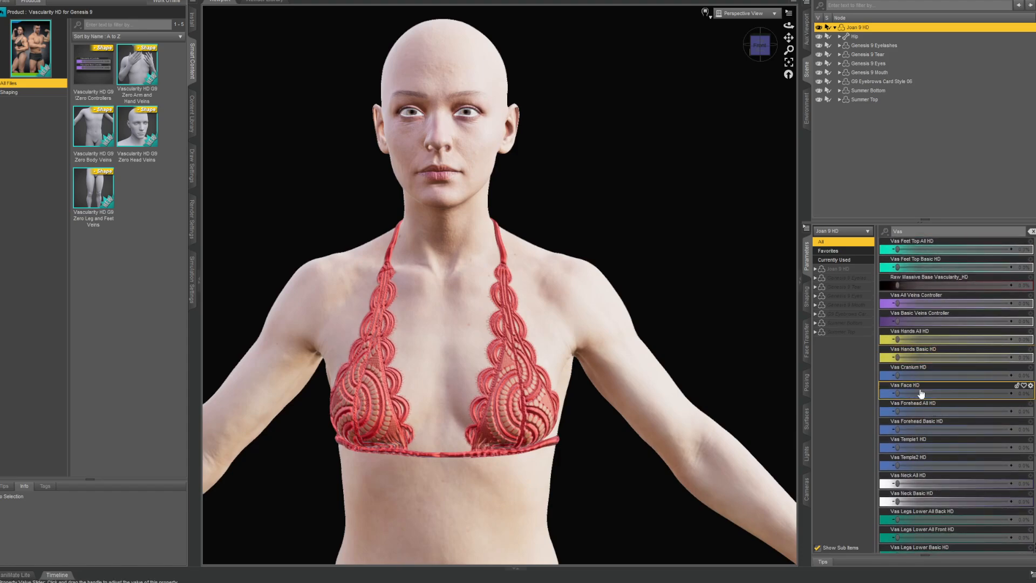
click(954, 395)
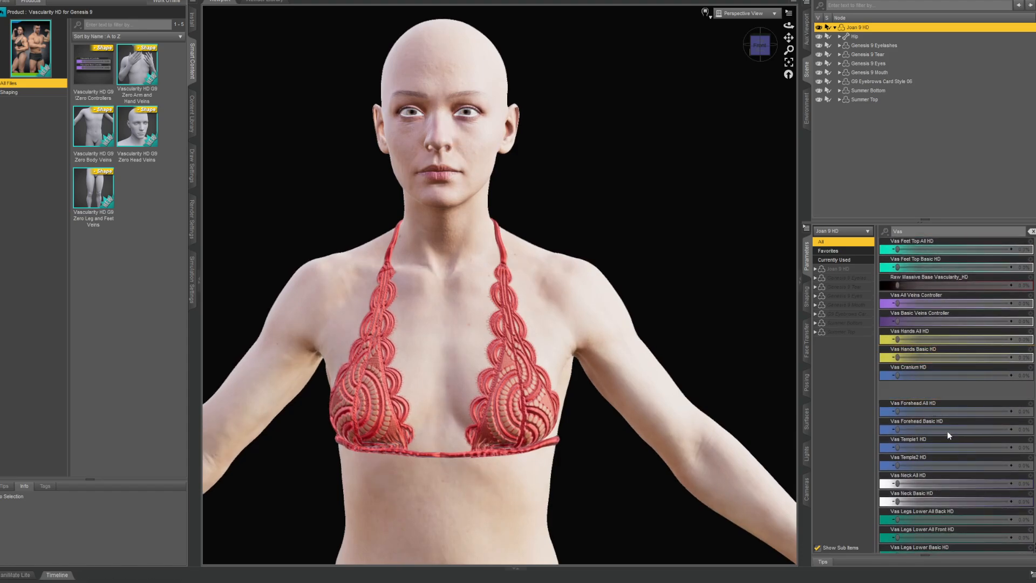
scroll(568, 94, up, 3)
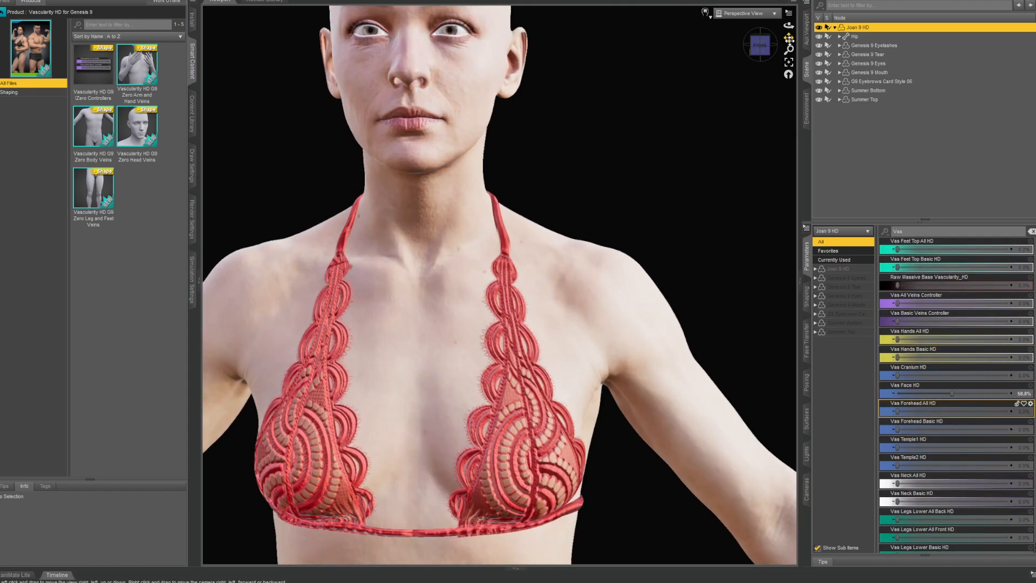
drag(789, 38, 801, 116)
scroll(698, 136, up, 2)
drag(761, 49, 783, 41)
Step: Set Vas Neck All HD to 63.6% and inspect the neck veins
scroll(895, 460, down, 5)
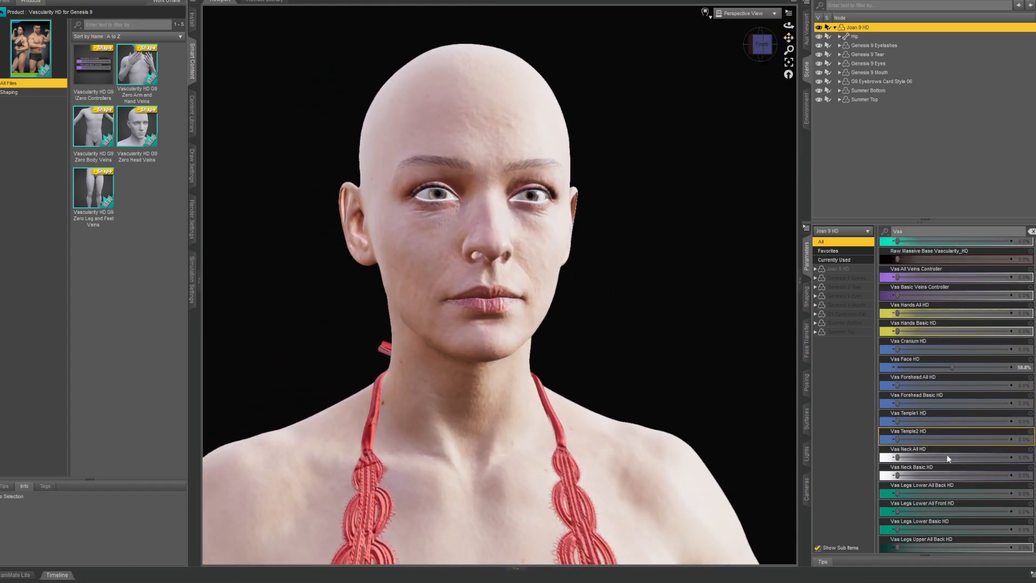
drag(951, 377, 957, 375)
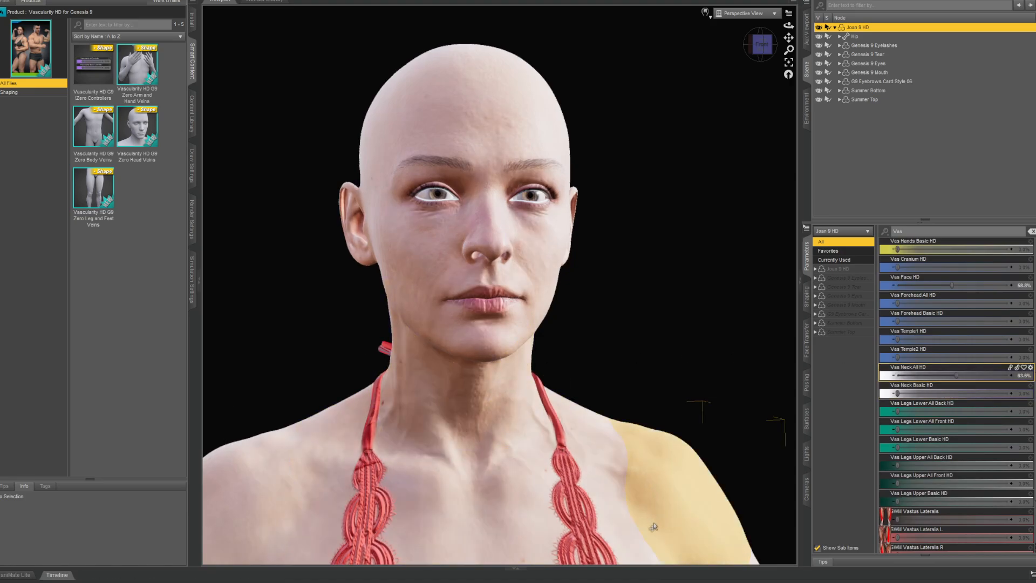
scroll(958, 432, down, 2)
Step: Set Vas Arms Lower All Back HD to 54.9% and view the forearm veins from behind the figure
scroll(957, 430, up, 10)
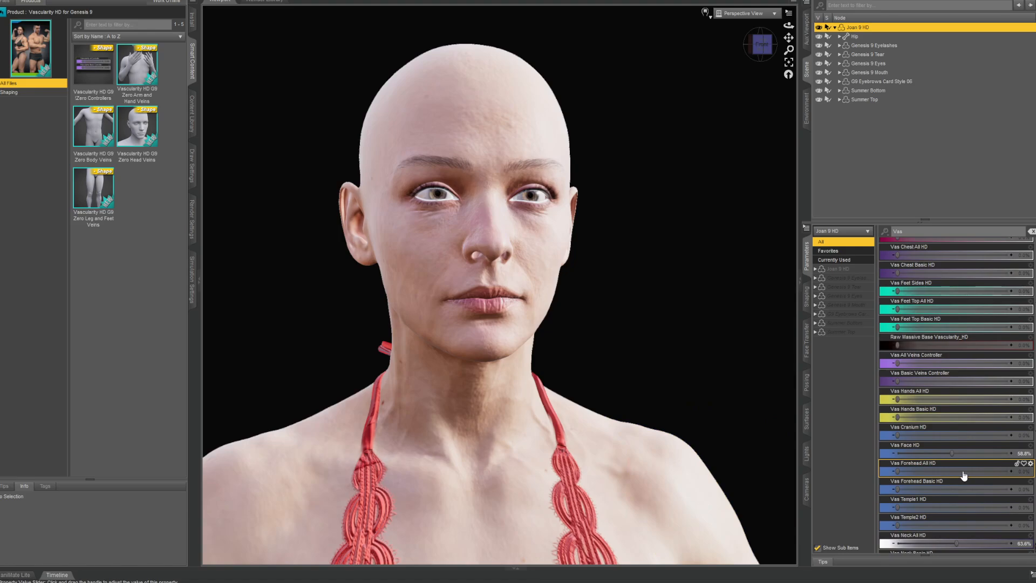
scroll(952, 431, up, 3)
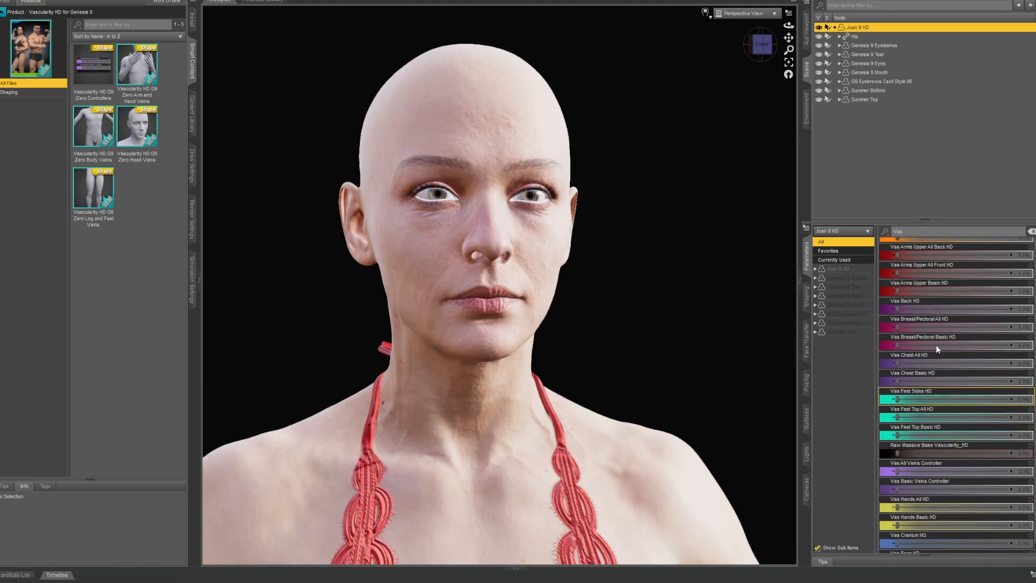
scroll(942, 345, up, 1)
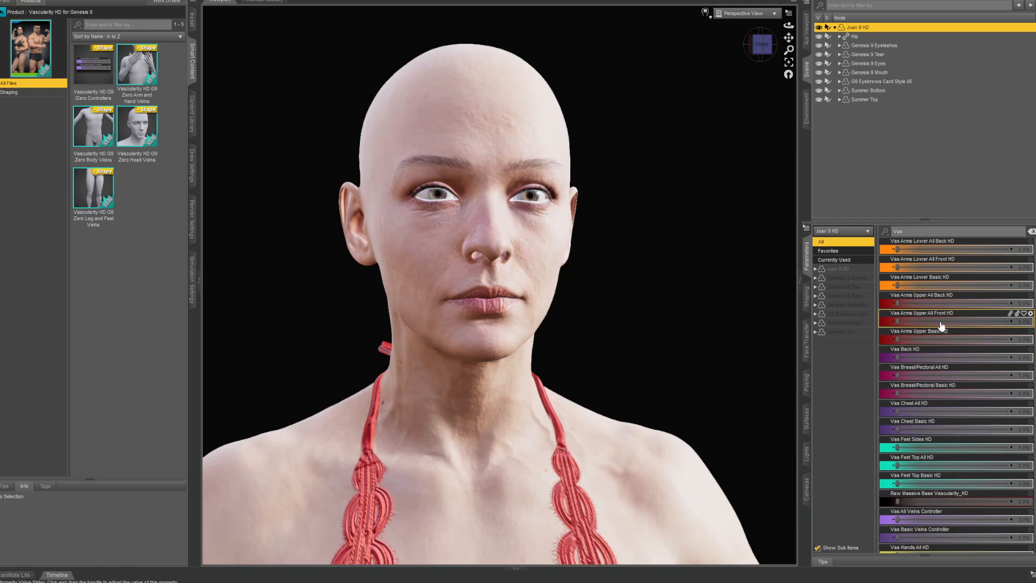
click(950, 250)
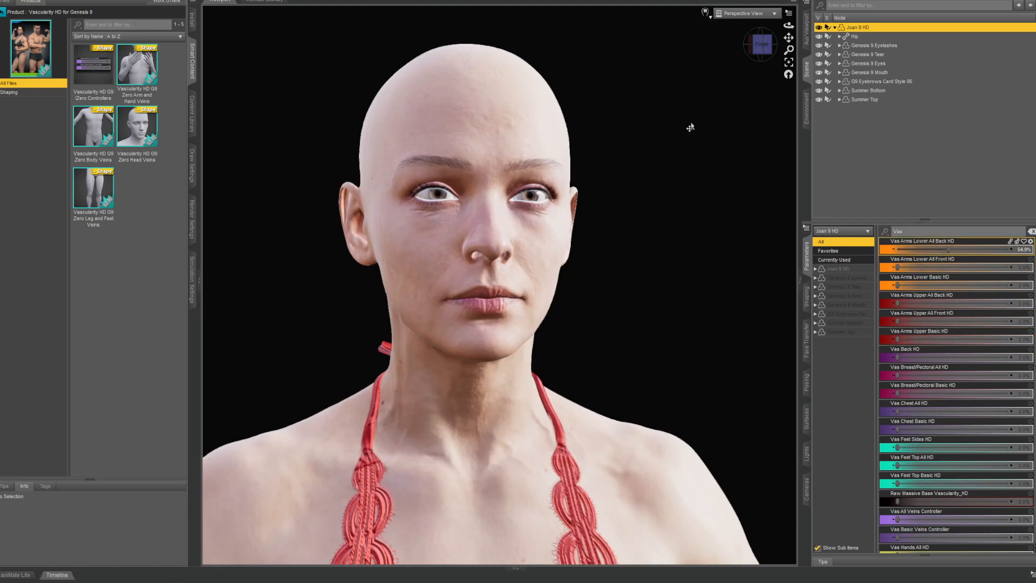
click(762, 57)
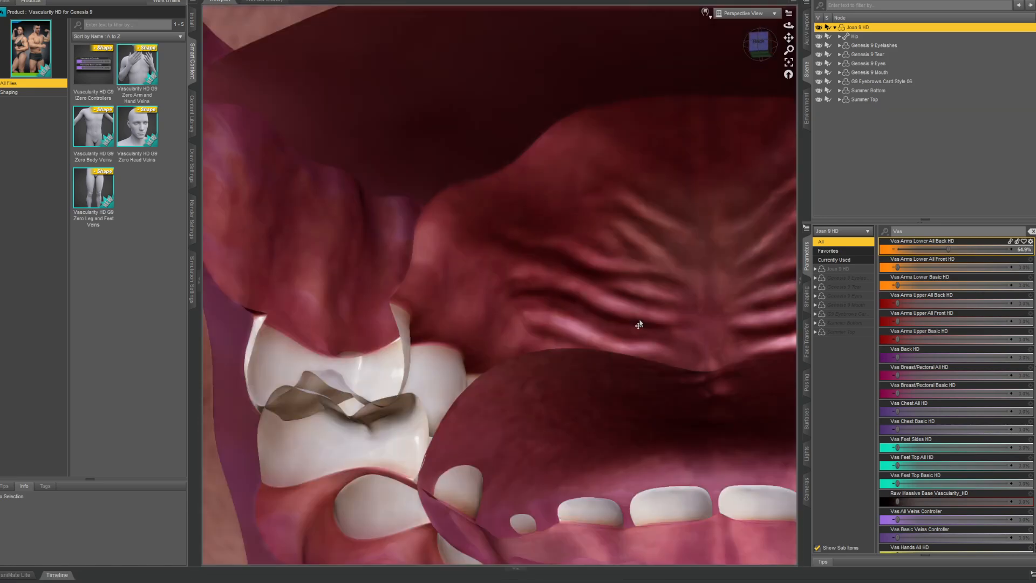
scroll(638, 323, up, 2)
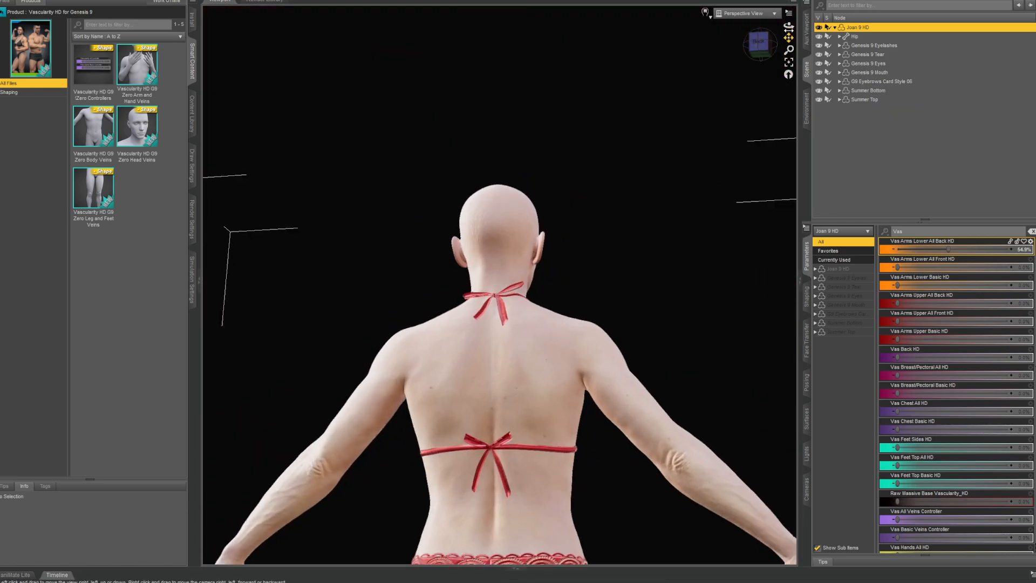
drag(788, 36, 777, 81)
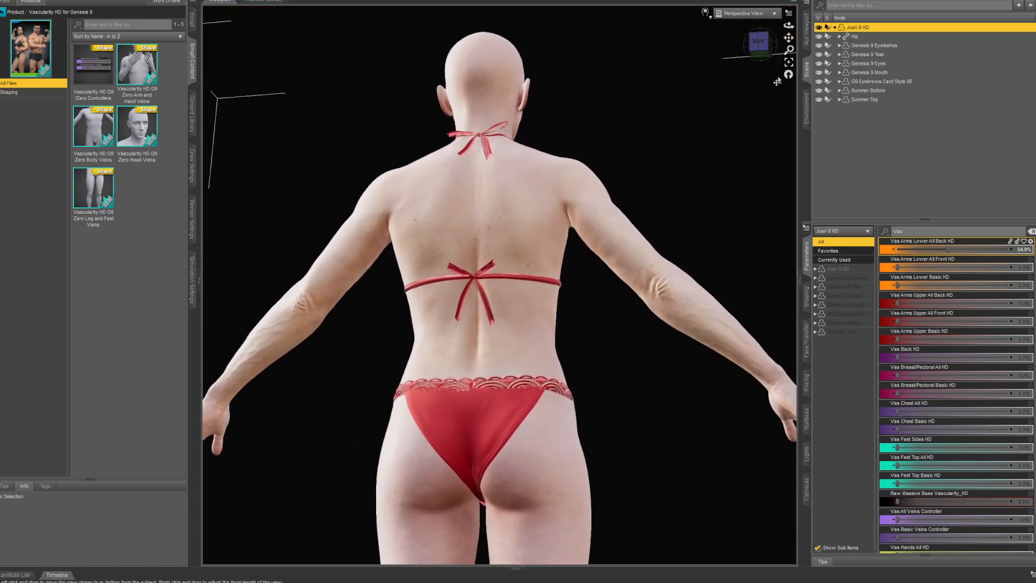
Step: Set Vas Back HD to 62.2% and inspect the veins on Joan 9 HD's back
click(950, 372)
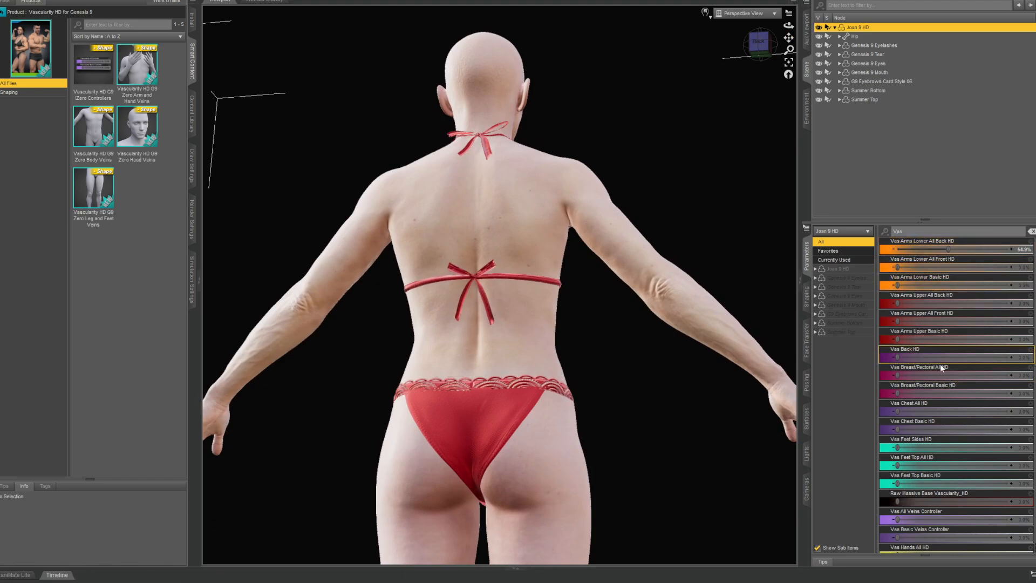
drag(957, 354, 980, 374)
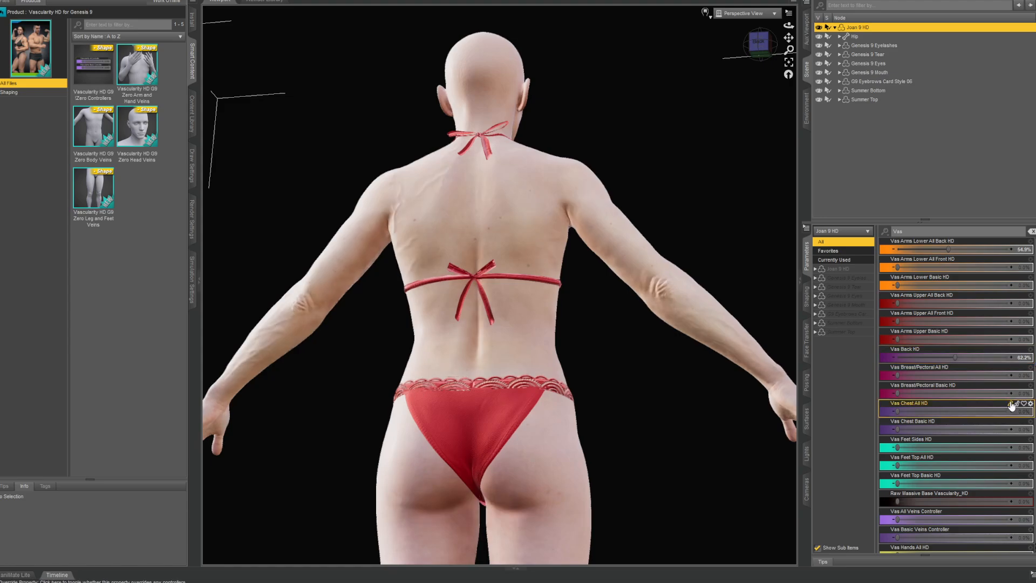
click(761, 49)
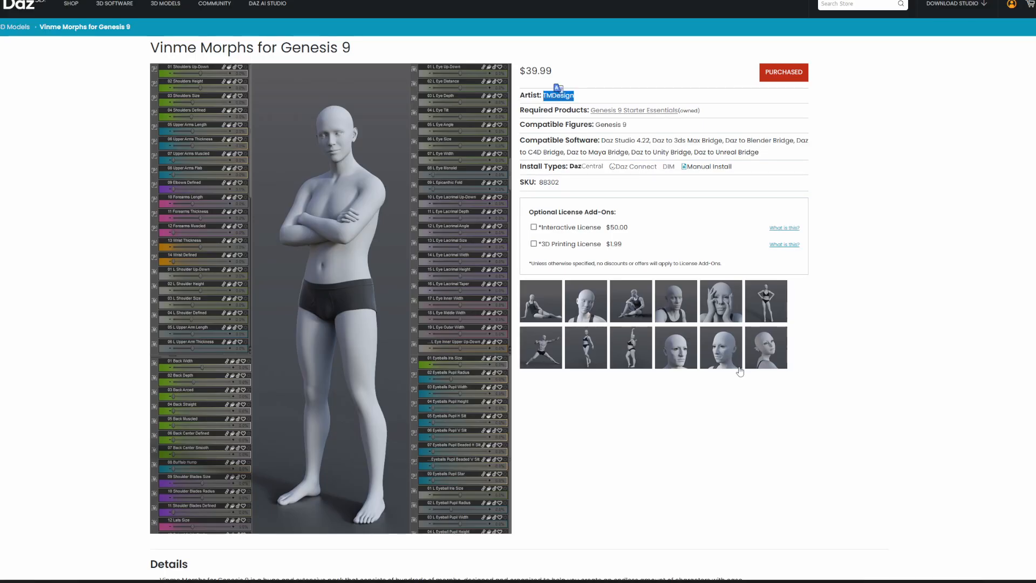
Step: On the Daz store's Vinme Morphs for Genesis 9 page, highlight the title and expand the Arms, Masculine Breasts and Ears morph lists
triple_click(286, 42)
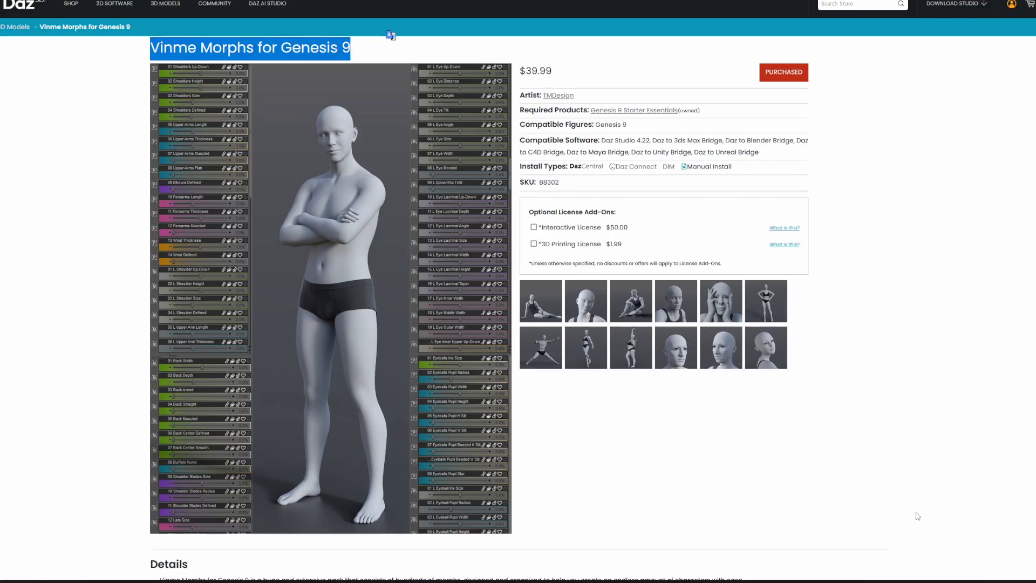
scroll(698, 304, down, 8)
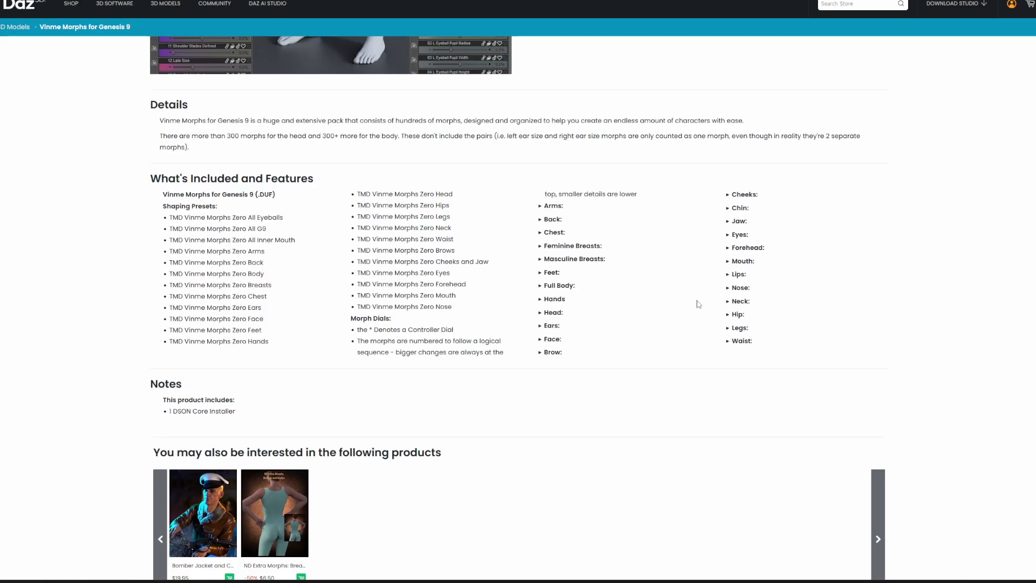
click(540, 206)
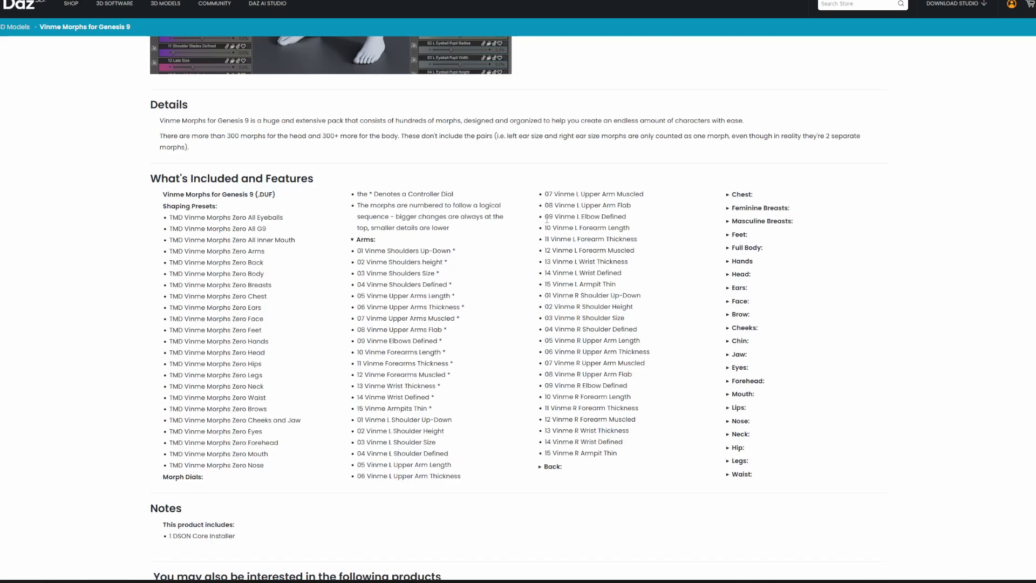
click(730, 222)
click(728, 340)
scroll(640, 291, down, 2)
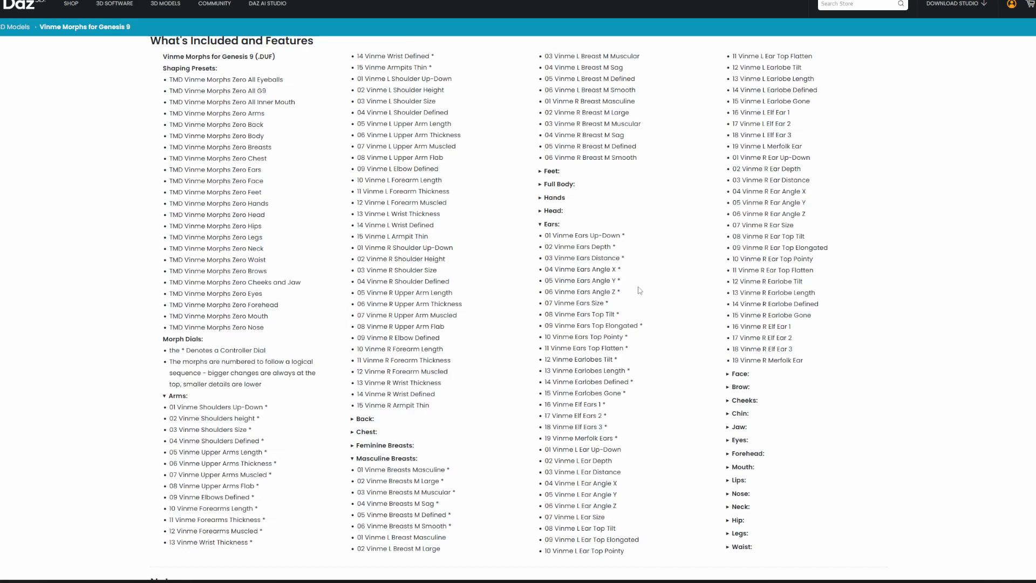
Step: Expand the Feet, Legs and Eyes morph lists in the included features and look through their entries
click(540, 171)
scroll(637, 249, down, 10)
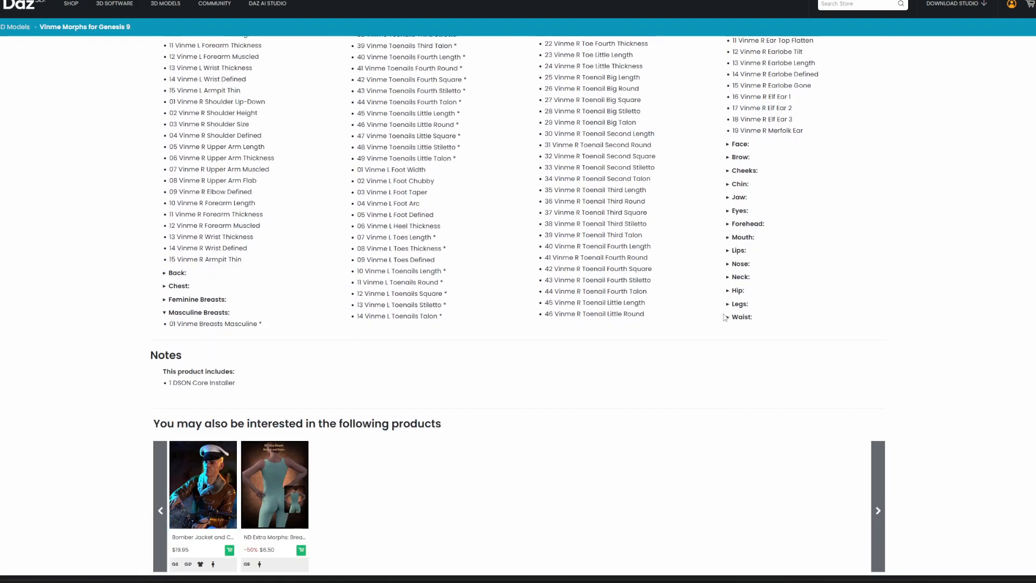
click(730, 319)
scroll(735, 302, up, 6)
click(728, 269)
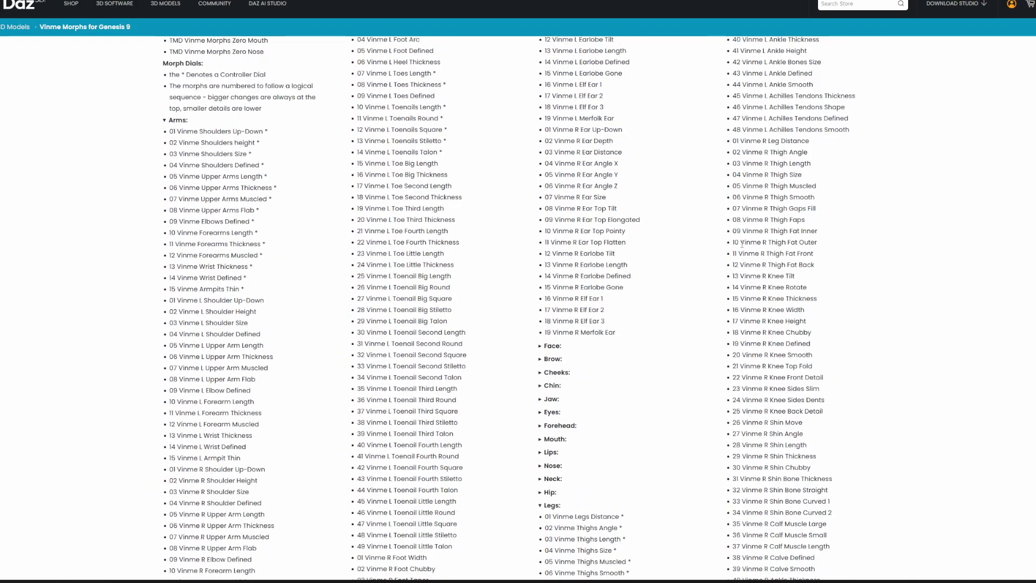
click(543, 413)
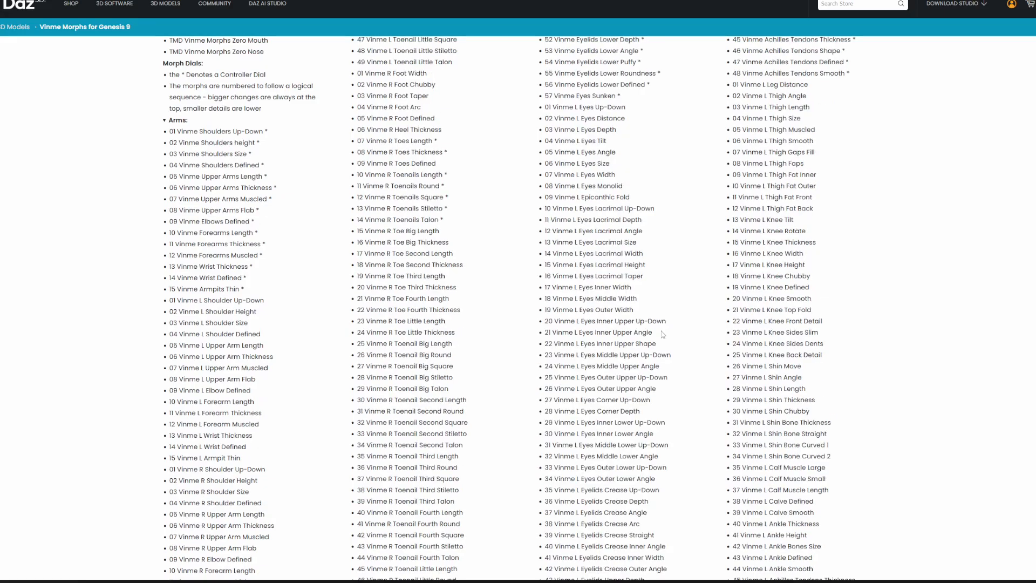
scroll(659, 340, up, 3)
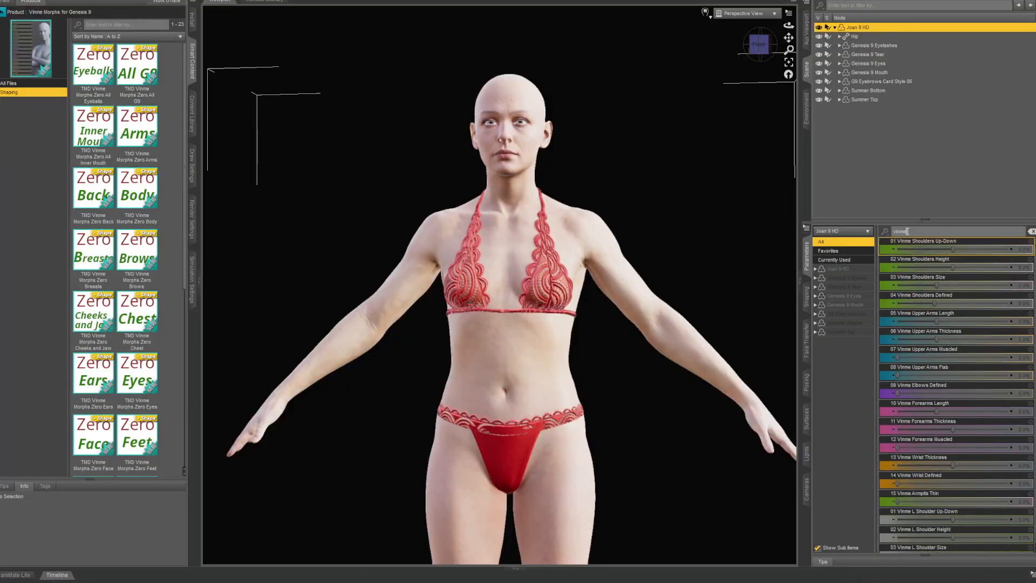
Step: In Daz Studio, set Joan 9 HD's Vinme Shoulders Up-Down to 44.9% and Shoulders Height to 44.1%, reduce Shoulders Size, and increase Shoulders Defined
scroll(115, 209, down, 5)
scroll(130, 169, up, 5)
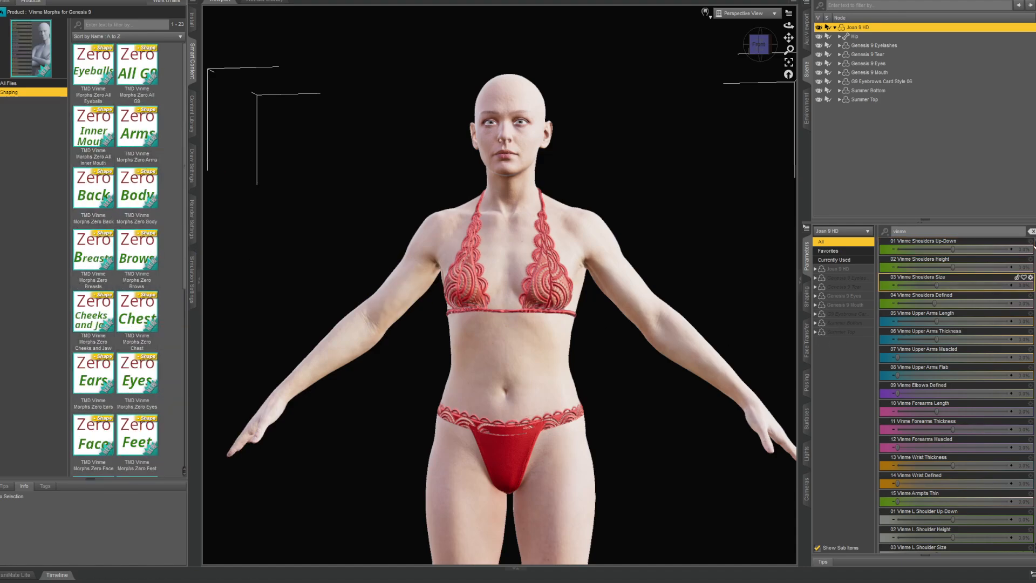
drag(1034, 248, 1028, 225)
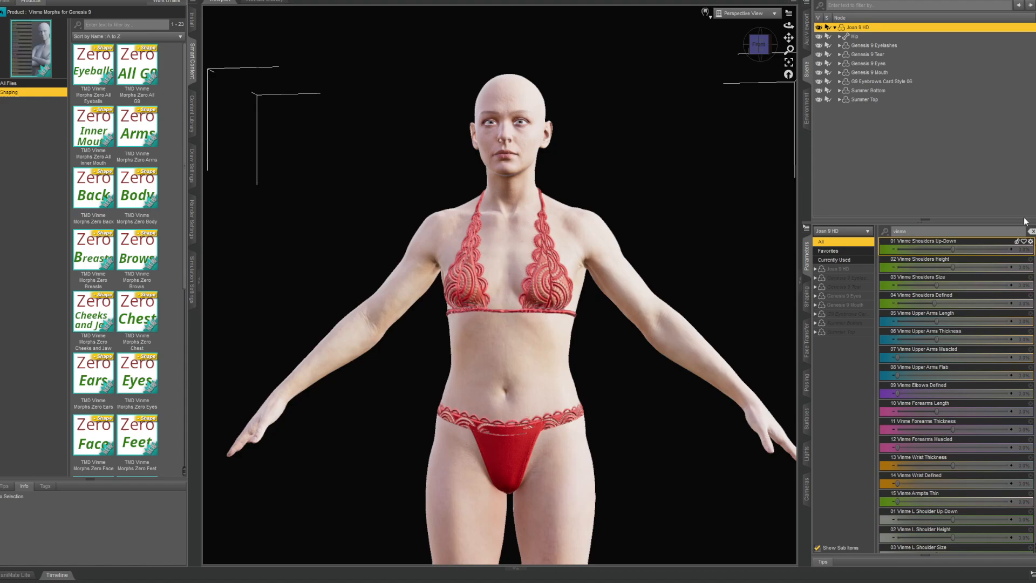
drag(955, 249, 995, 303)
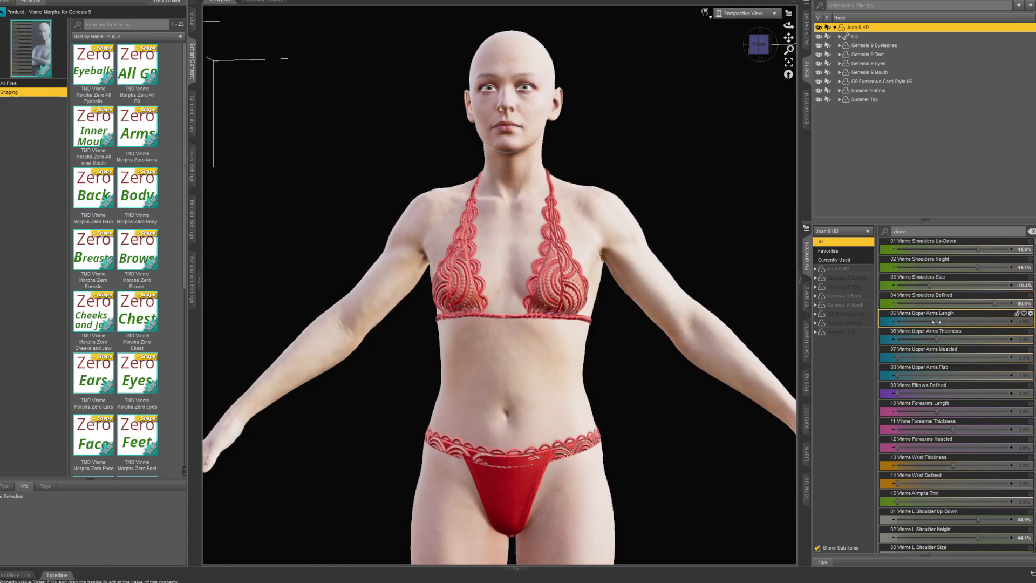
Step: Set Joan 9 HD's Vinme Upper Arms Length to 12.8% and Wrist Defined to about 87%, then view the arm from below
drag(937, 321, 945, 322)
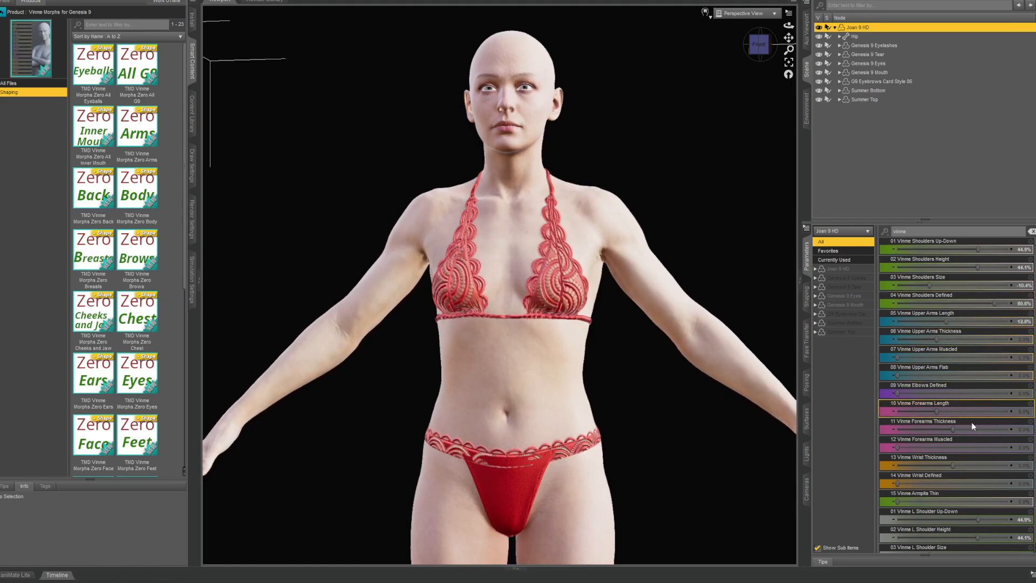
scroll(974, 426, down, 3)
drag(789, 41, 722, 21)
scroll(722, 259, up, 3)
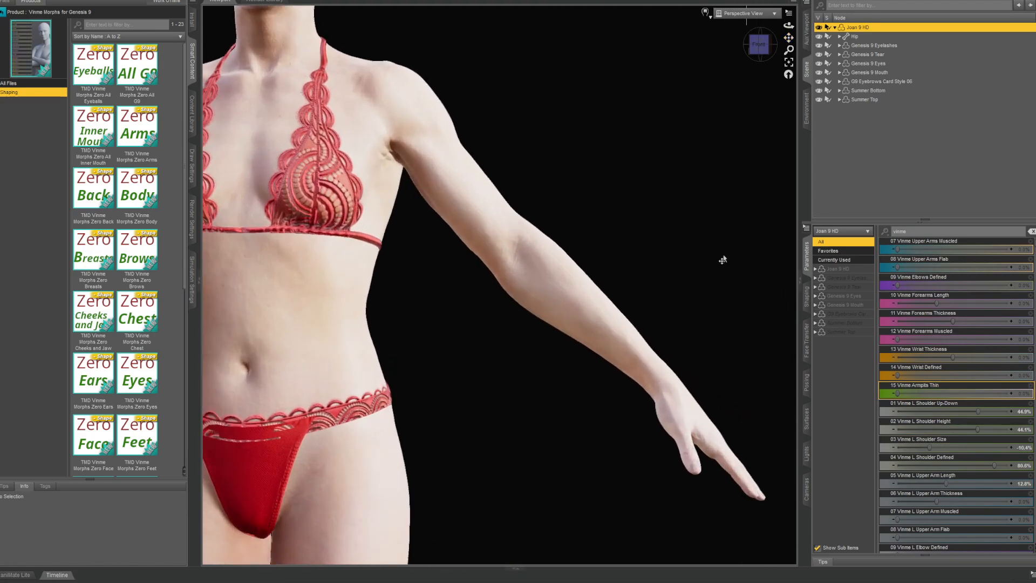
drag(898, 373, 913, 372)
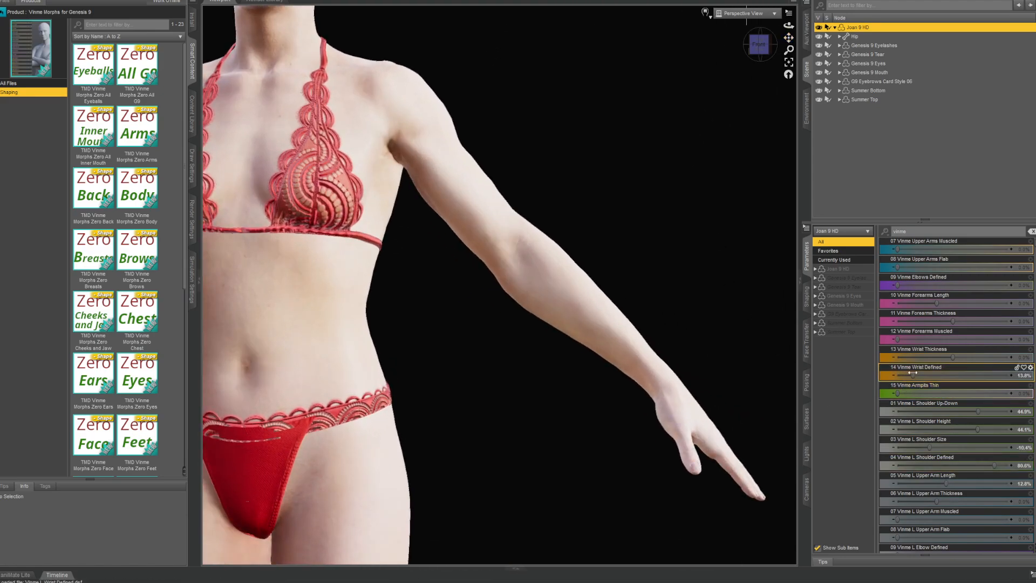
drag(760, 45, 761, 24)
Step: On Joan 9 HD's back, set Vinme Back Muscled to 71.7%, Back Arced to 30.8% and Shoulder Blades Size to 100%
scroll(934, 448, down, 8)
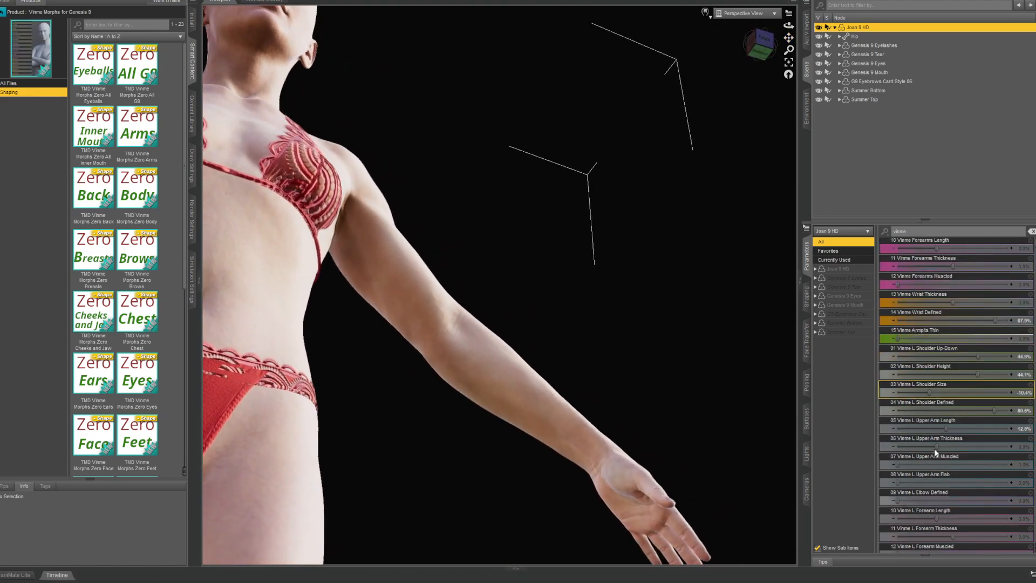
scroll(956, 415, down, 4)
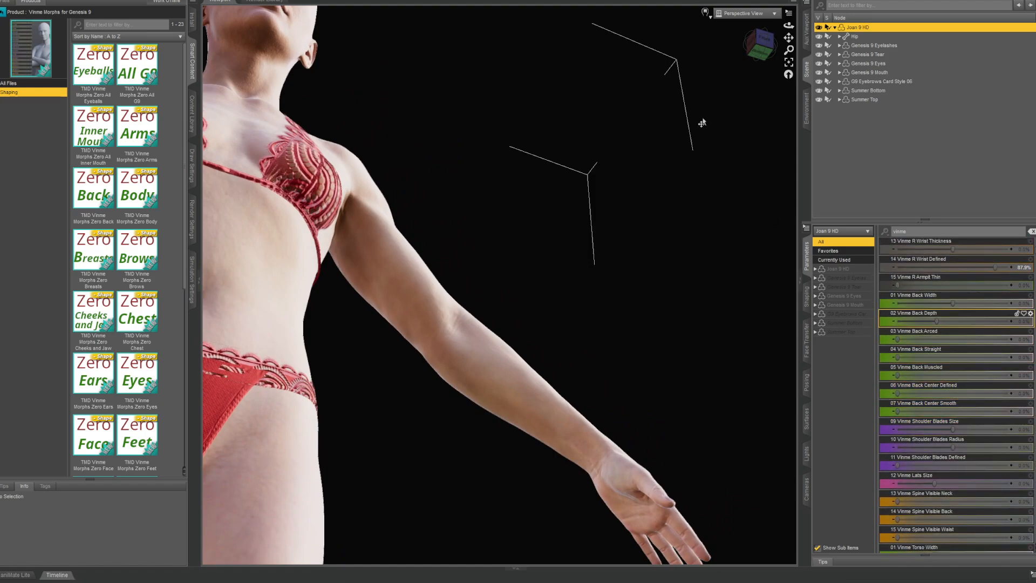
drag(748, 51, 763, 48)
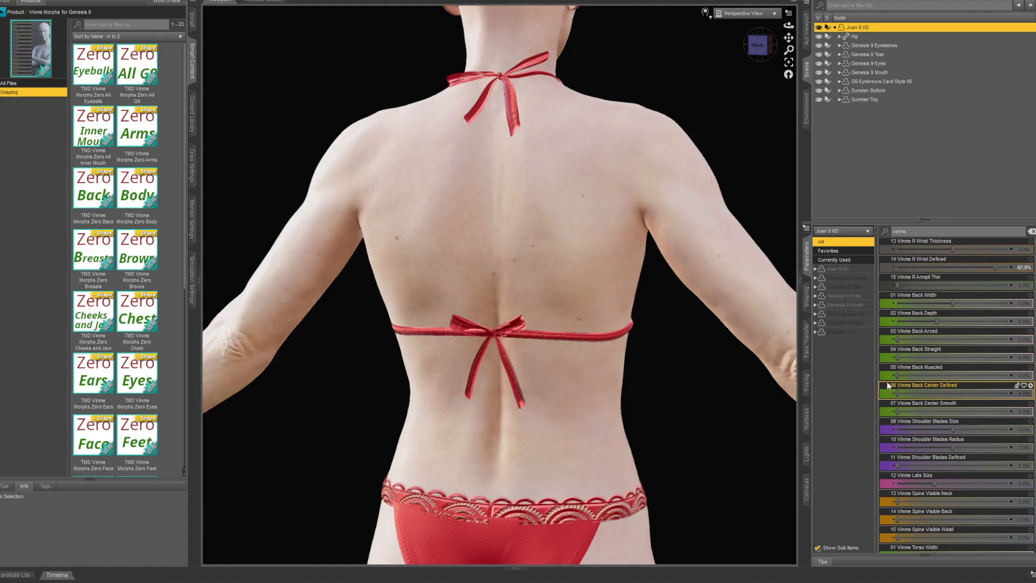
drag(907, 375, 977, 374)
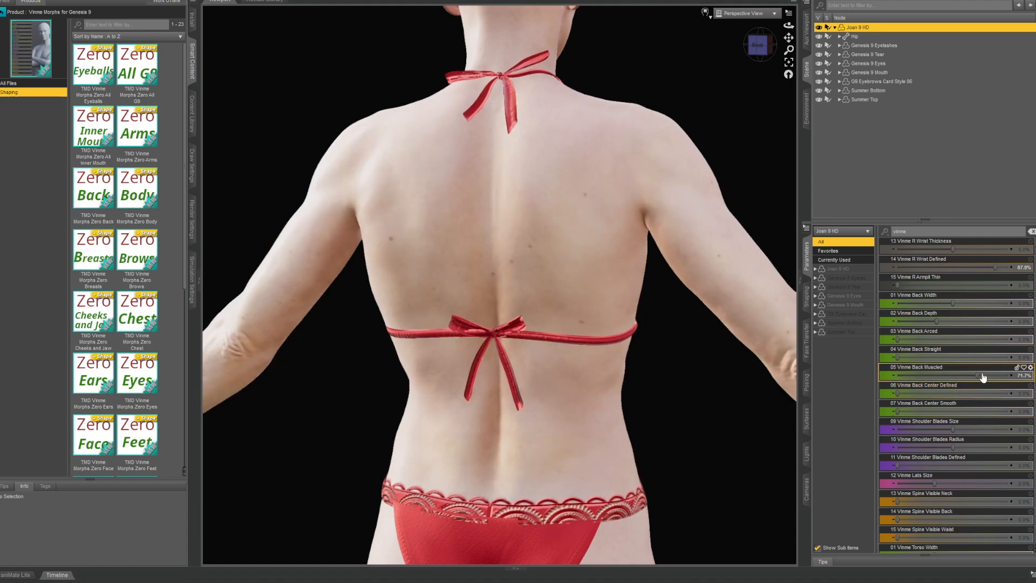
drag(898, 339, 1010, 376)
scroll(983, 384, down, 3)
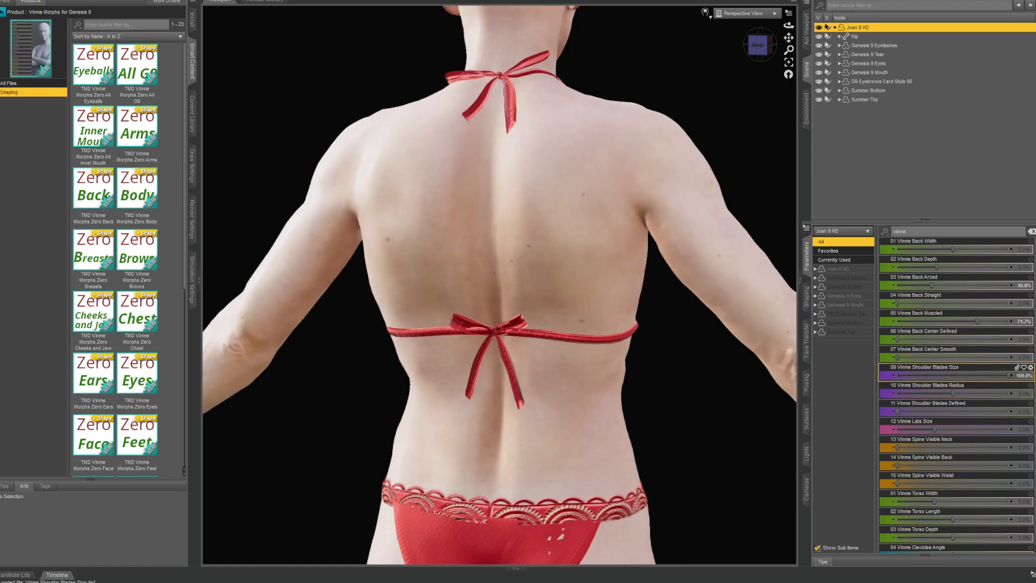
Step: Slightly reduce Vinme Shoulder Blades Radius, and set Shoulder Blades Defined and Spine Visible Back to 100%
drag(950, 393, 1010, 412)
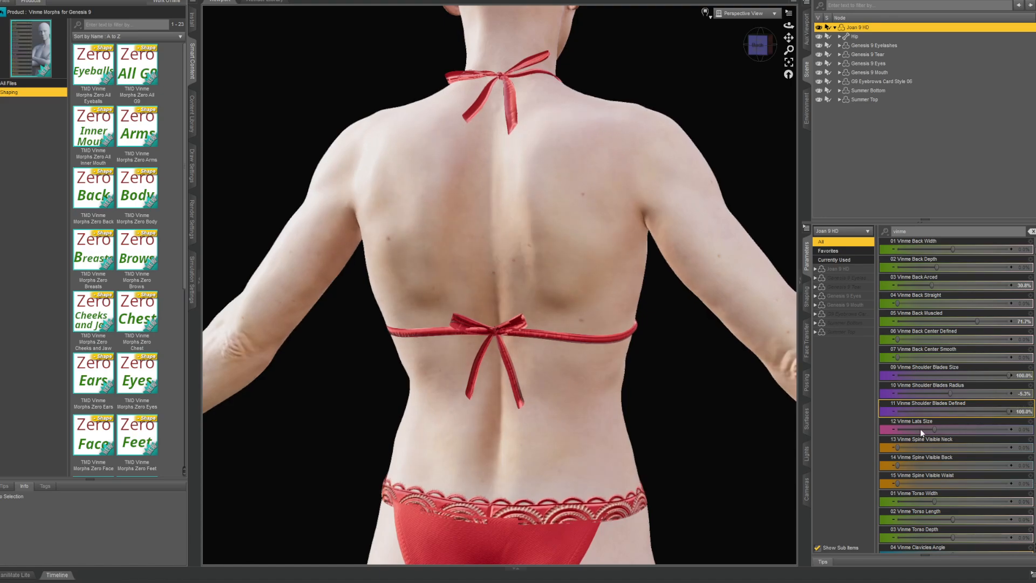
scroll(966, 410, down, 3)
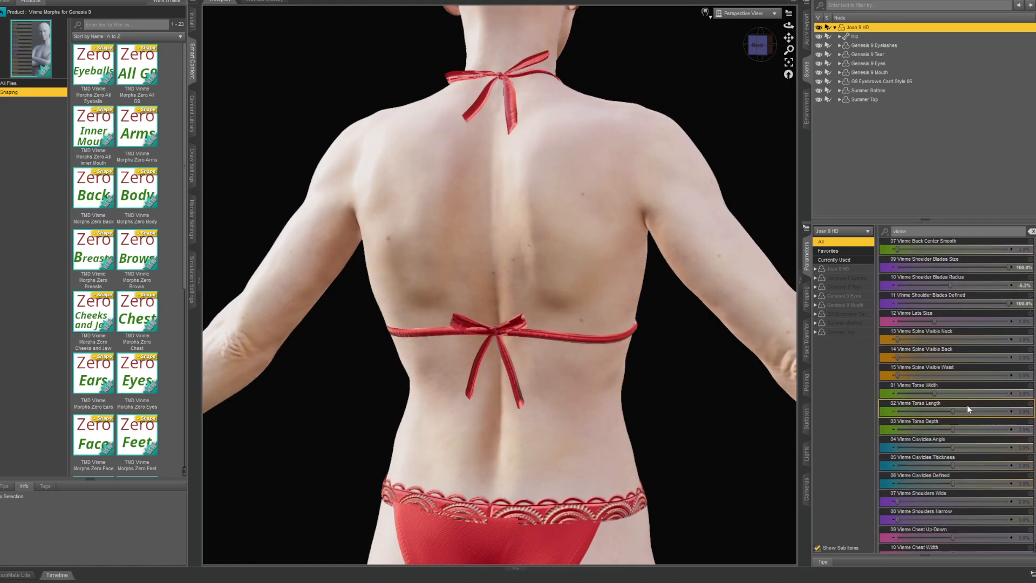
drag(913, 363, 966, 360)
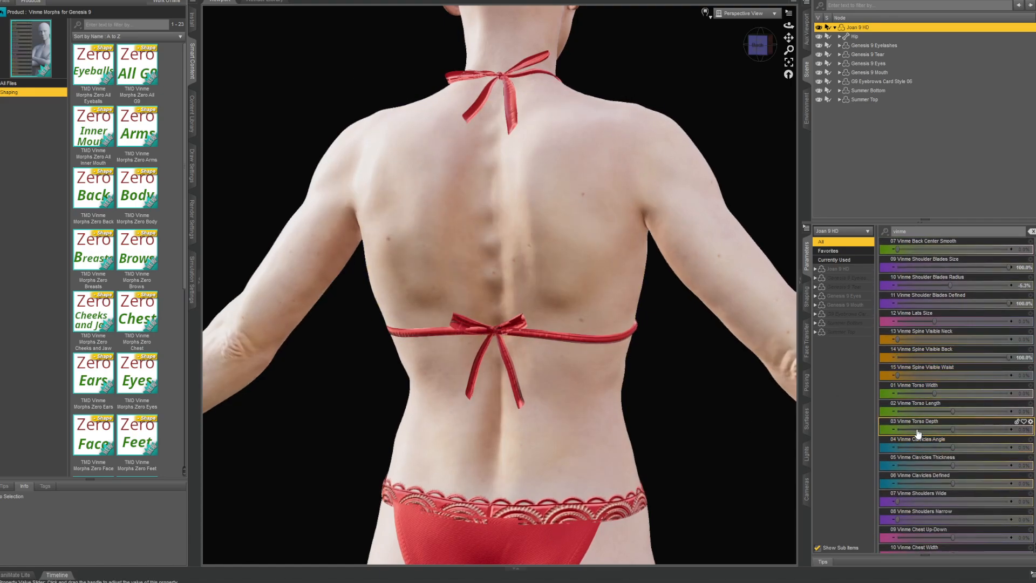
Step: From the front, set Vinme Clavicles Angle to 71.7%, Clavicles Thickness to -17.4% and Clavicles Defined to about 46%
drag(764, 52, 797, 76)
scroll(772, 48, up, 3)
scroll(685, 169, up, 3)
mouse_move(954, 448)
mouse_down()
mouse_move(1030, 441)
mouse_move(956, 465)
mouse_move(1016, 461)
mouse_move(991, 463)
mouse_move(992, 482)
mouse_move(944, 461)
mouse_up()
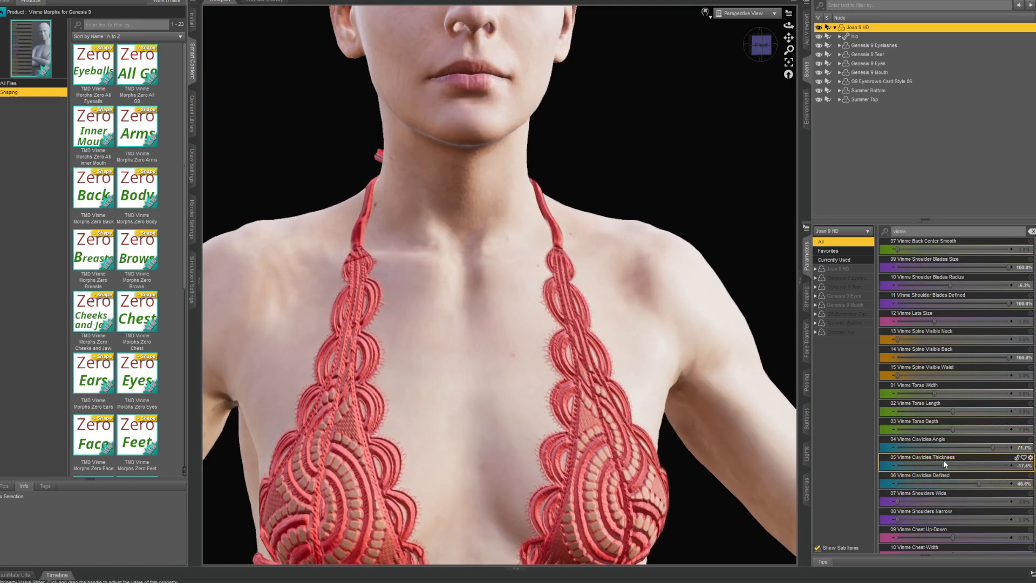
Step: Bring the torso into view and set Vinme Ribcage Defined to 100%
scroll(976, 448, down, 3)
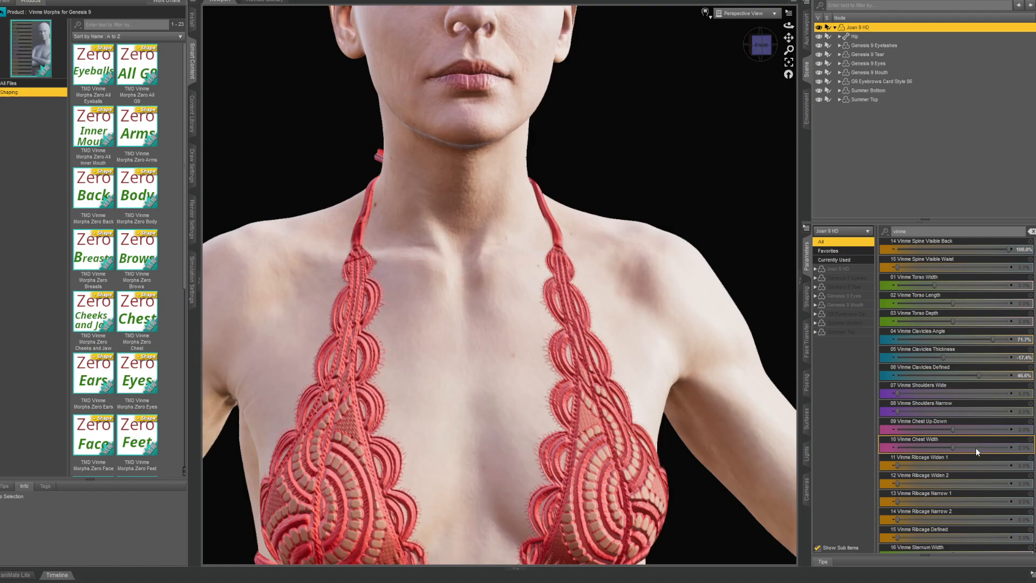
scroll(682, 208, up, 2)
scroll(682, 208, down, 5)
drag(789, 37, 786, 54)
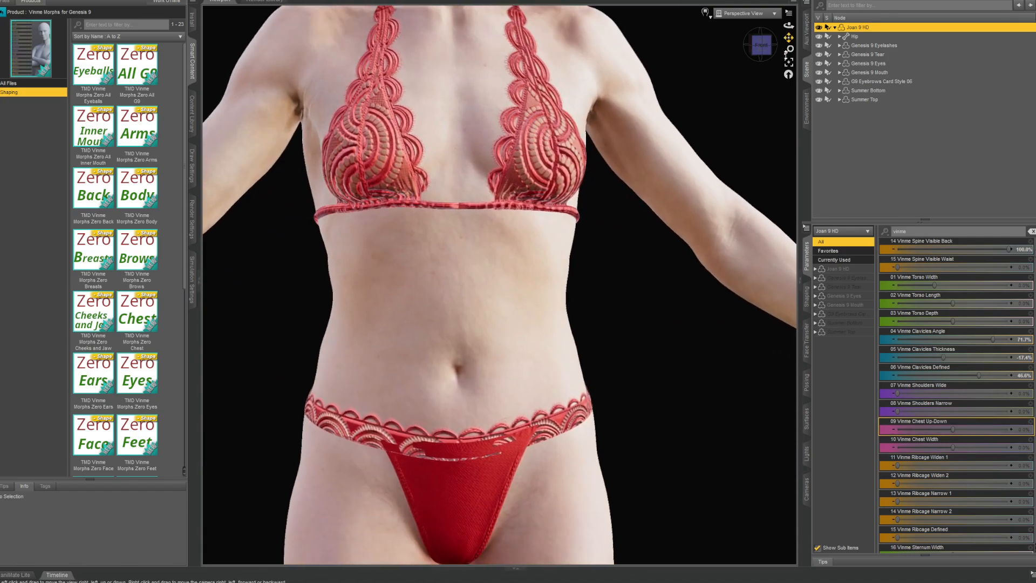
scroll(984, 462, down, 3)
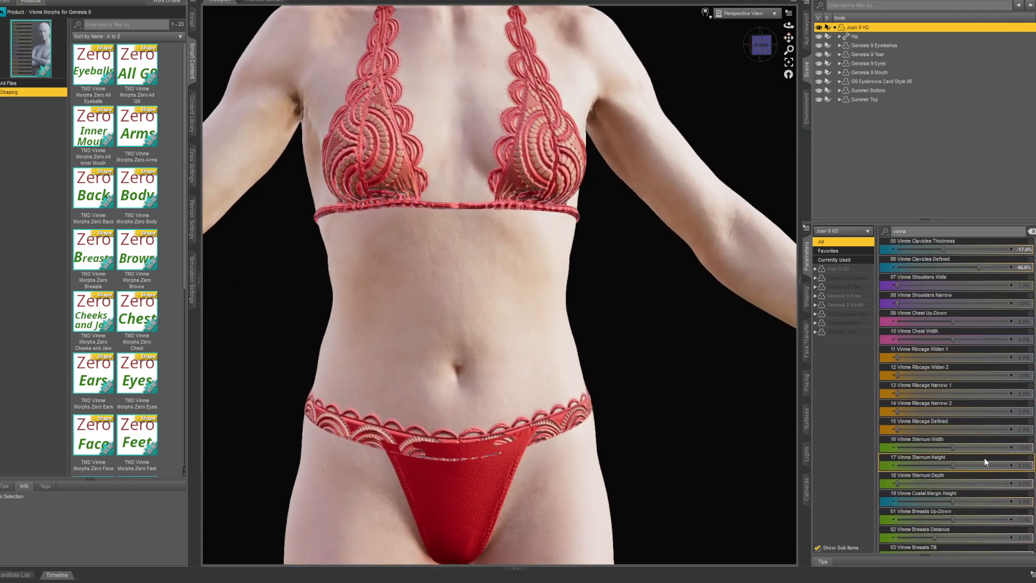
drag(898, 429, 992, 561)
Step: Look through the Vinme breast, toenail and foot morphs as far as the Female and Male body shapes
scroll(962, 451, down, 3)
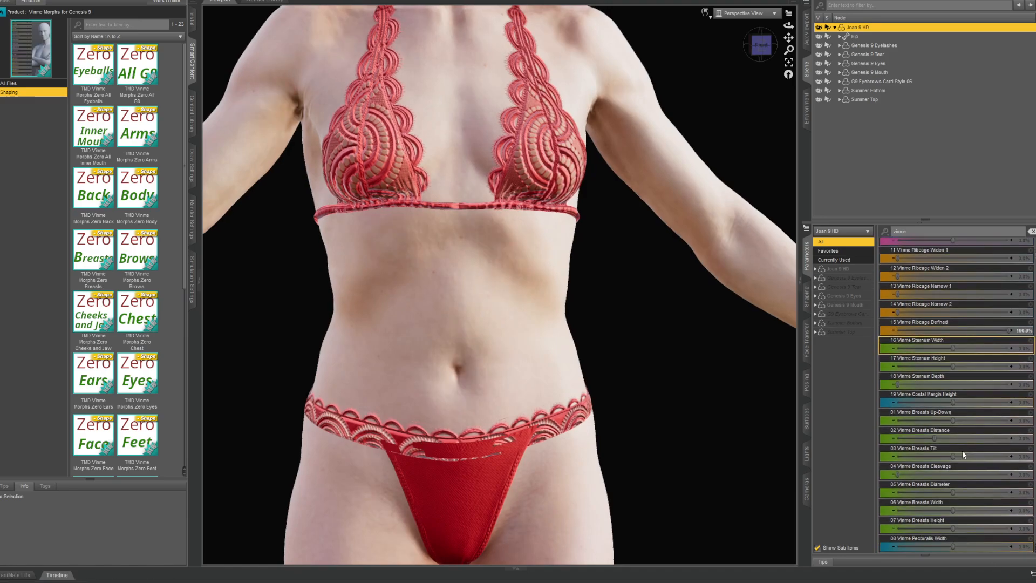
scroll(964, 432, down, 4)
scroll(941, 368, down, 4)
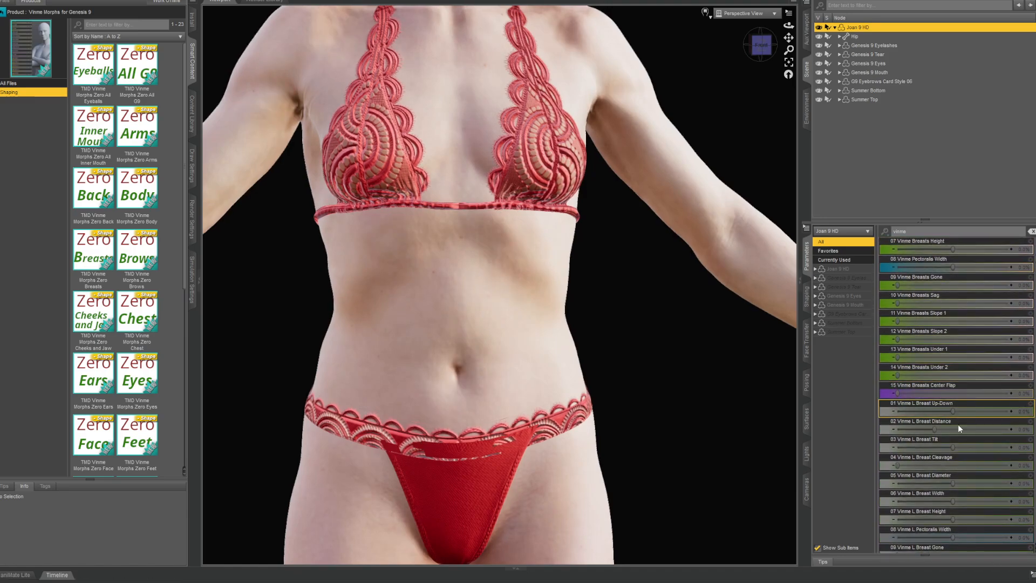
scroll(958, 427, down, 5)
scroll(962, 428, down, 3)
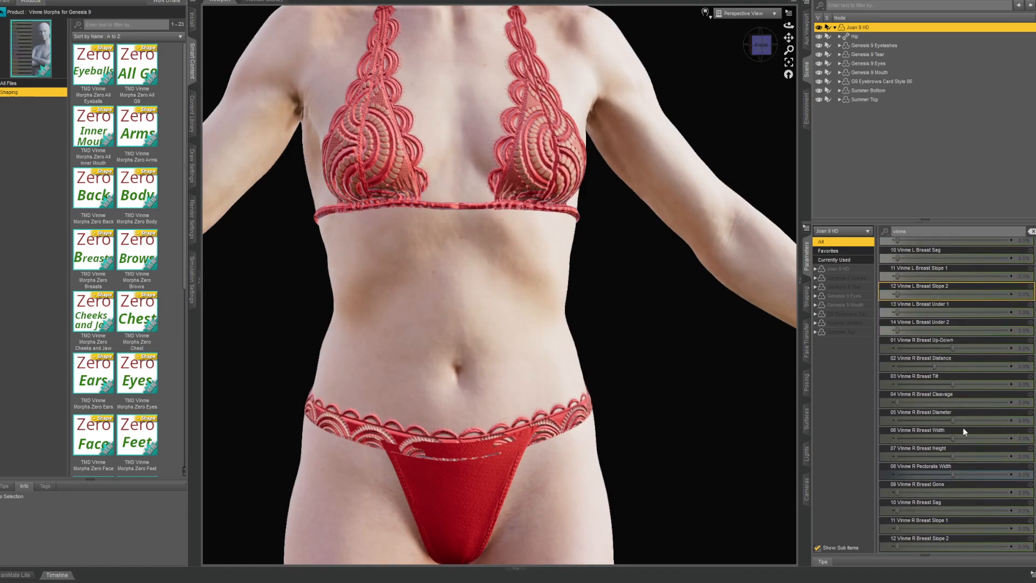
scroll(964, 428, down, 5)
scroll(949, 379, down, 6)
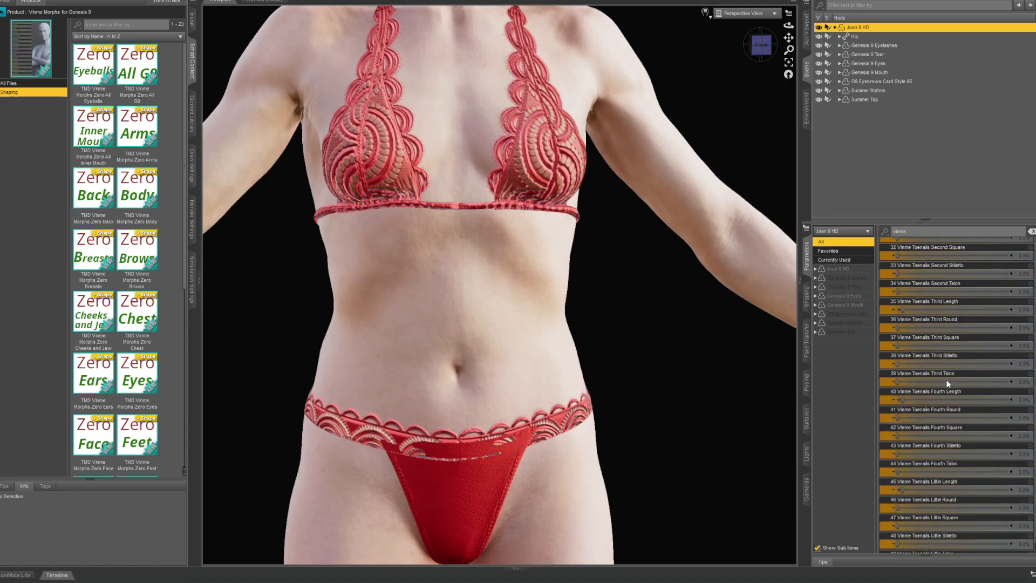
scroll(947, 383, down, 15)
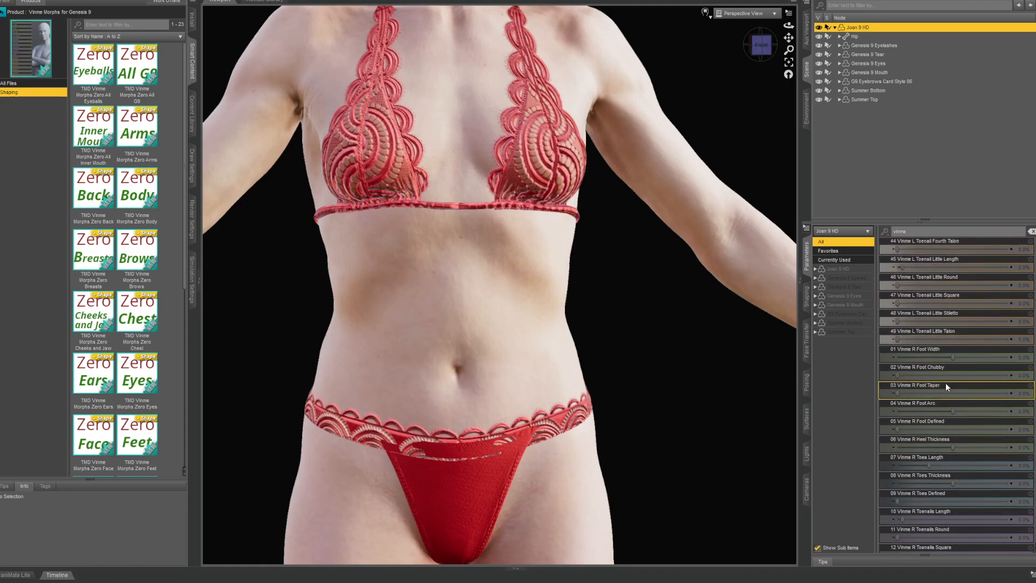
scroll(945, 383, down, 10)
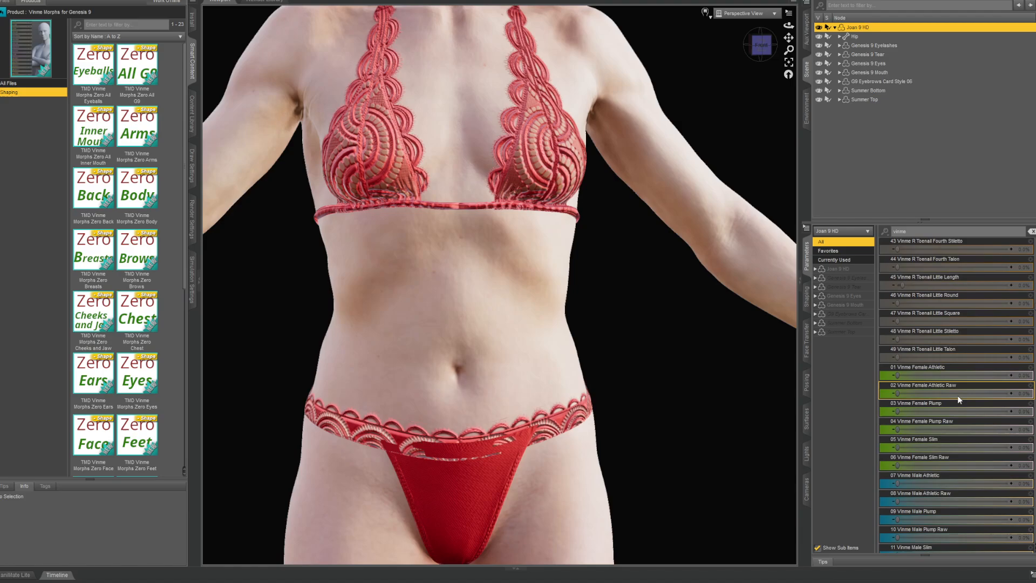
Step: Try the Vinme female body shapes, from Female Plump to Female Slim Raw, while viewing the figure's back
right_drag(756, 308, 629, 404)
scroll(629, 405, down, 5)
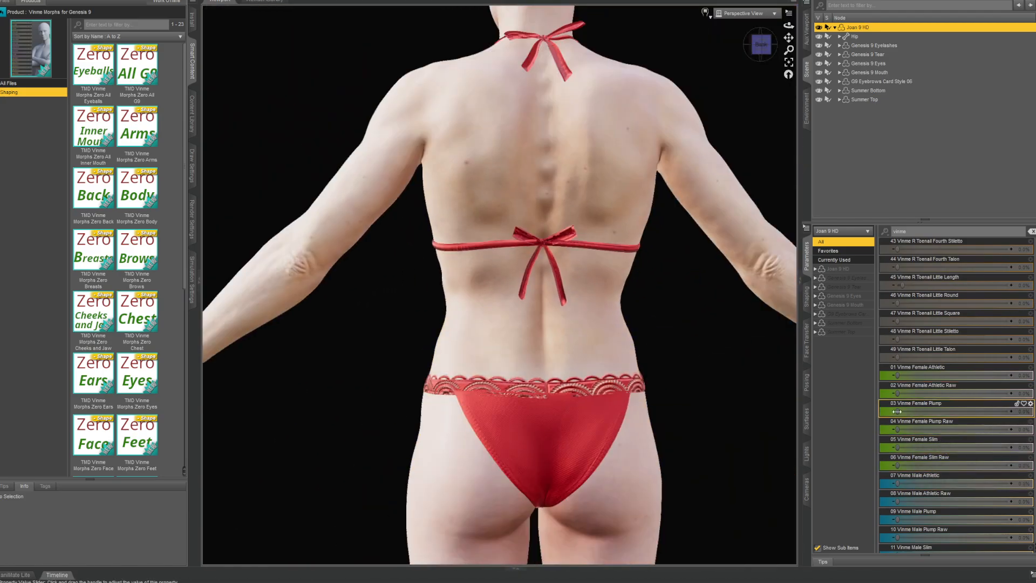
drag(898, 412, 895, 466)
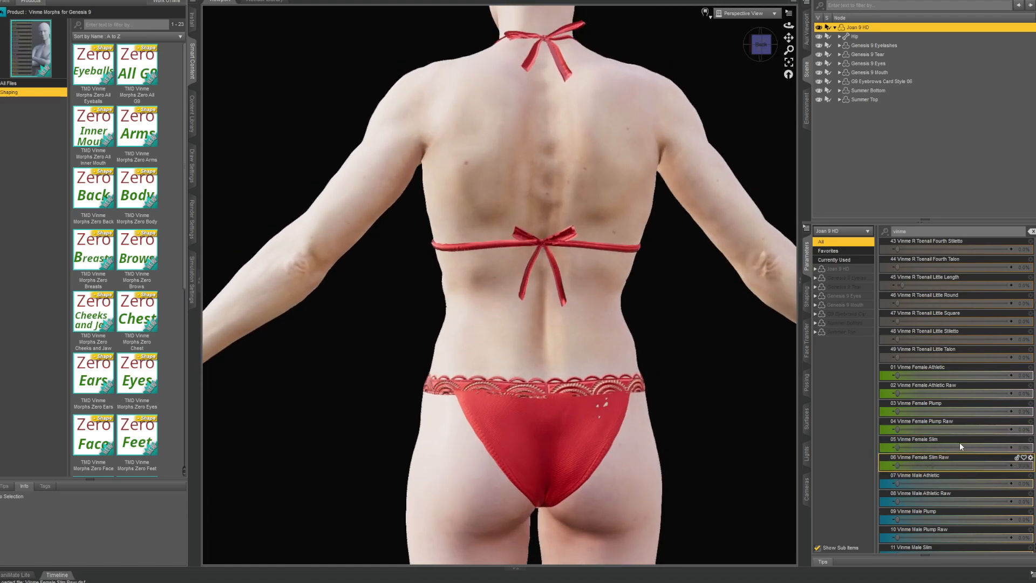
Step: On the front of the abdomen, set Vinme Belly Button Top Fold to 100%, Waist Up-Down to -25.5% and Belly Button Length to 22.3%
scroll(959, 442, down, 4)
scroll(955, 443, down, 12)
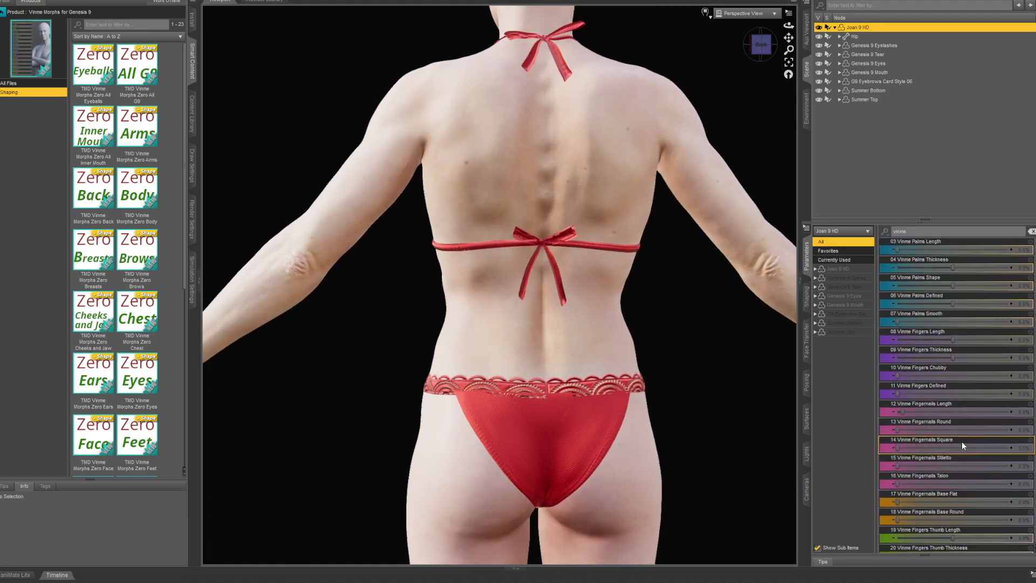
scroll(964, 427, down, 12)
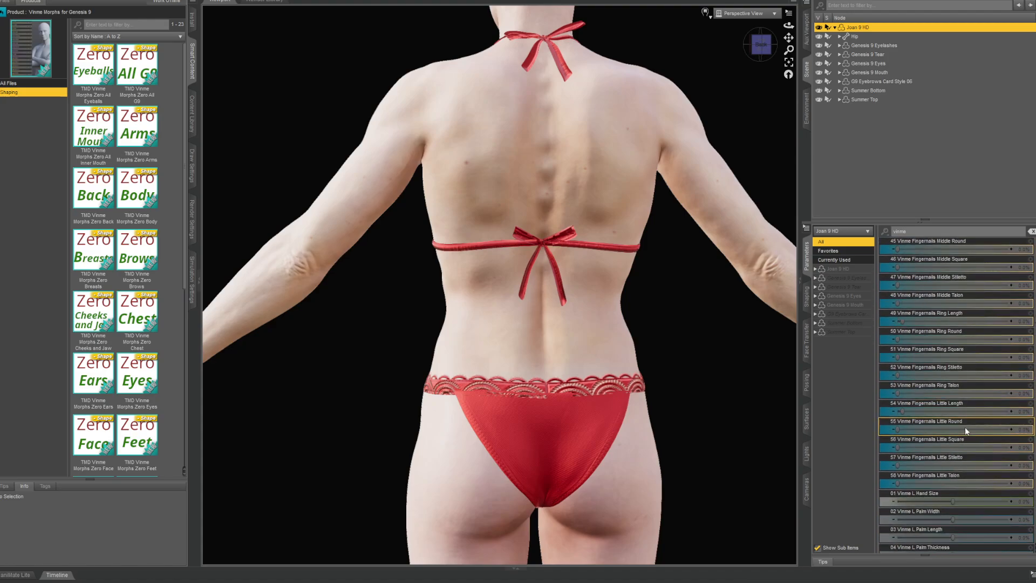
scroll(998, 389, down, 12)
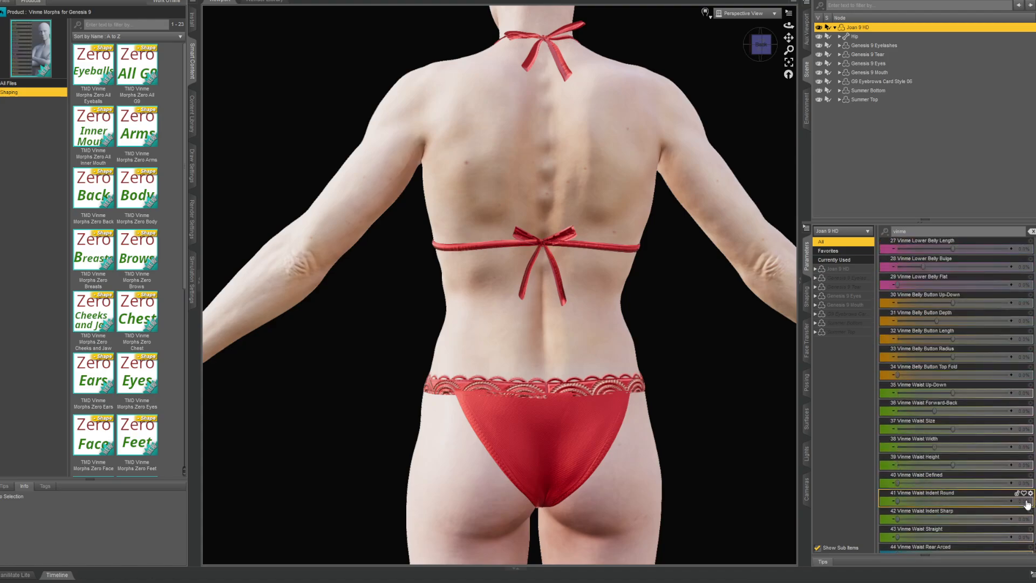
click(761, 45)
scroll(547, 227, up, 8)
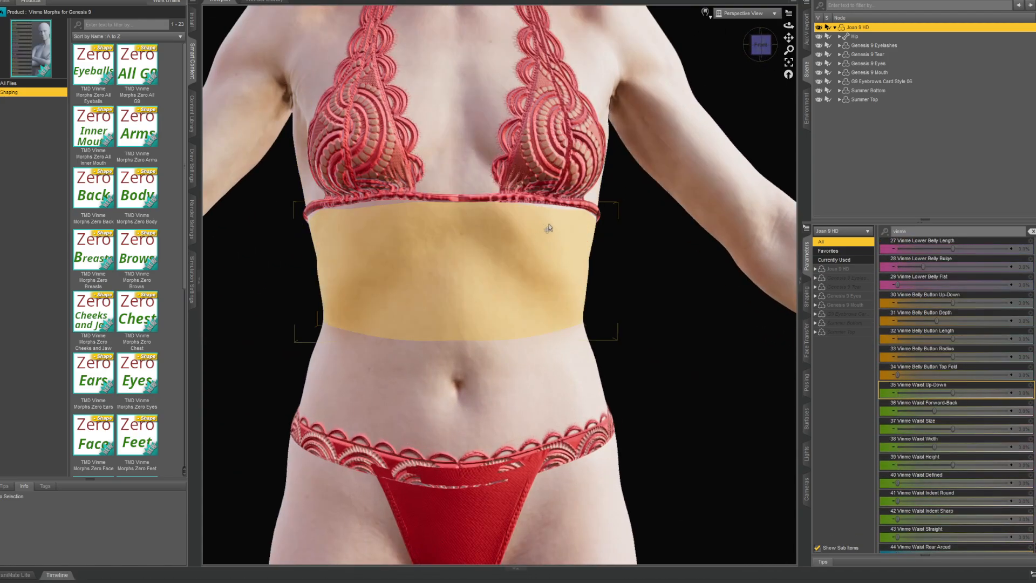
drag(899, 375, 1024, 368)
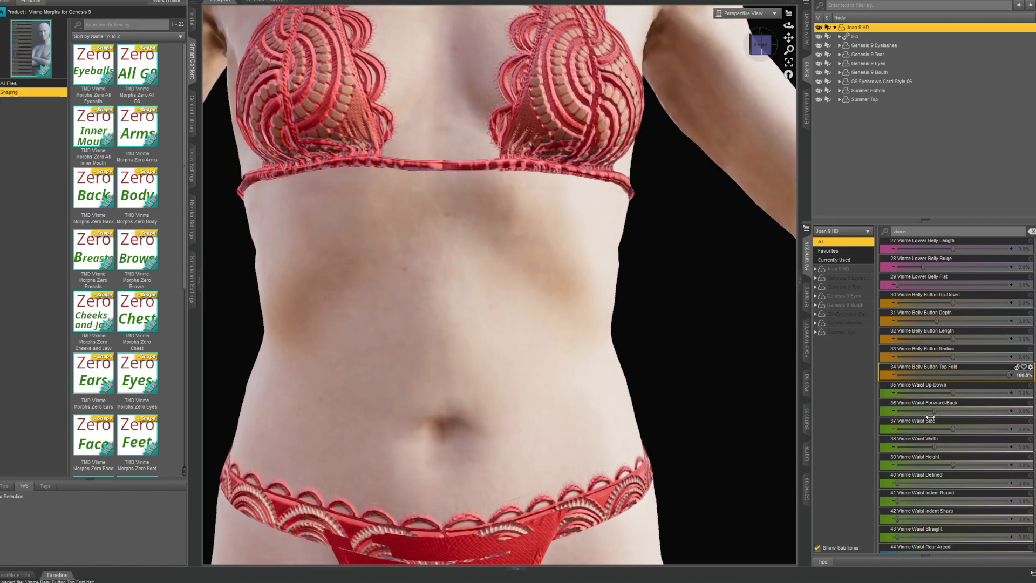
mouse_move(950, 393)
mouse_down()
mouse_move(997, 387)
mouse_move(939, 392)
mouse_up()
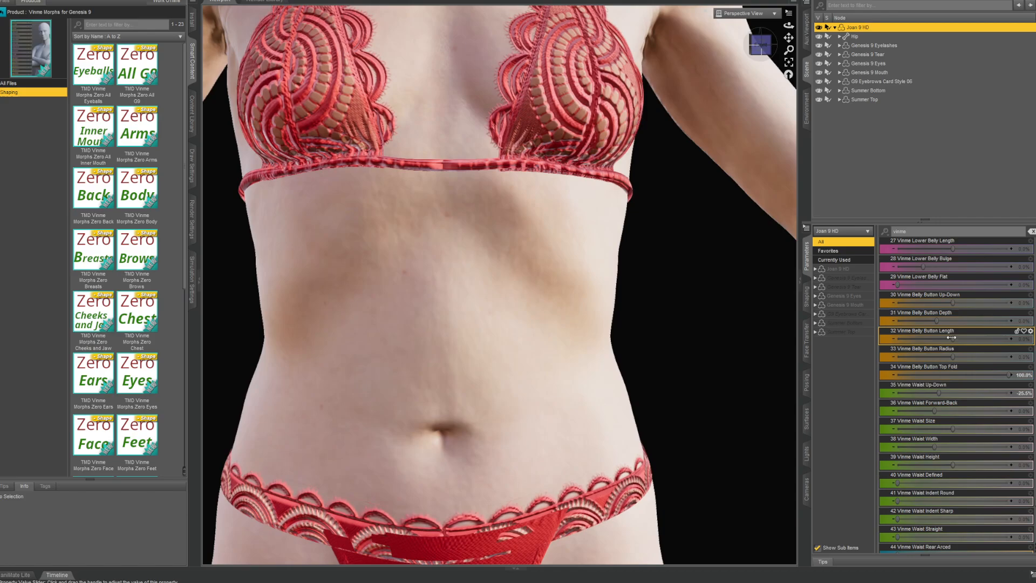
mouse_move(952, 337)
mouse_down()
mouse_move(1001, 335)
mouse_move(971, 339)
mouse_up()
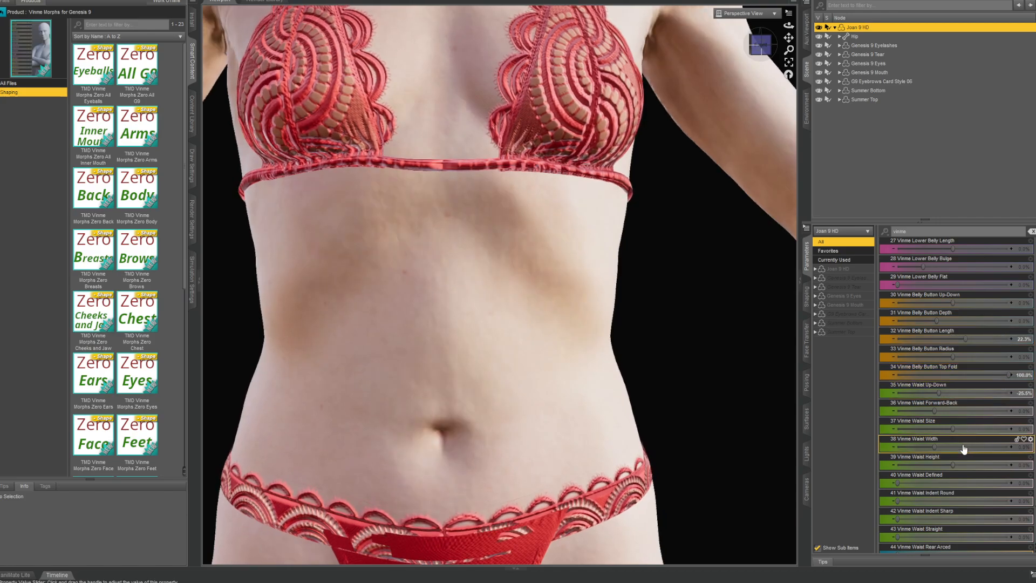
Step: Past the eyeball, inner mouth and teeth morphs, set Vinme Tongue Split to 100% and Tongue Pointy to 47.6%
scroll(963, 432, down, 15)
scroll(969, 381, down, 10)
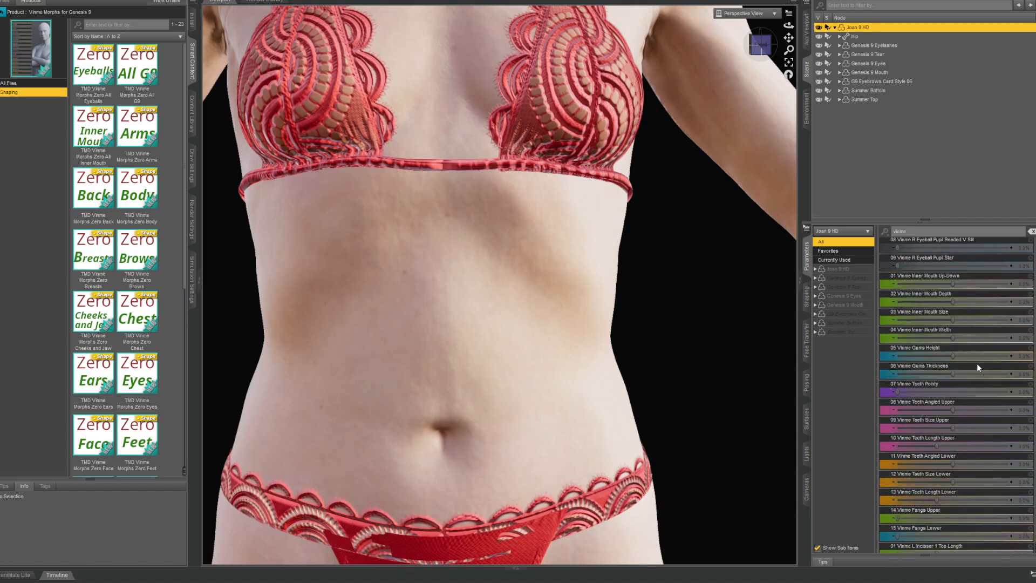
scroll(953, 386, down, 14)
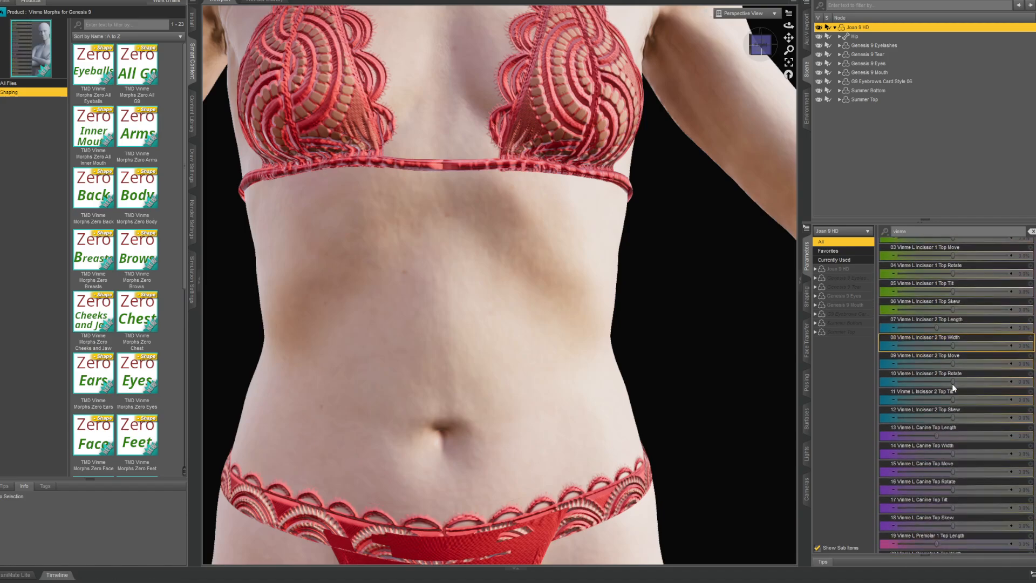
scroll(952, 387, down, 12)
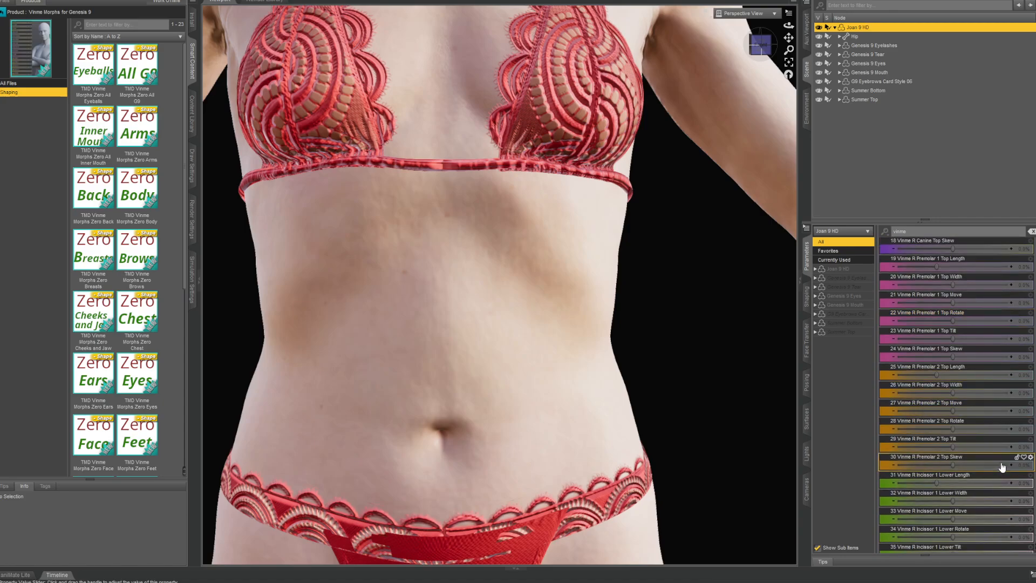
scroll(982, 460, down, 10)
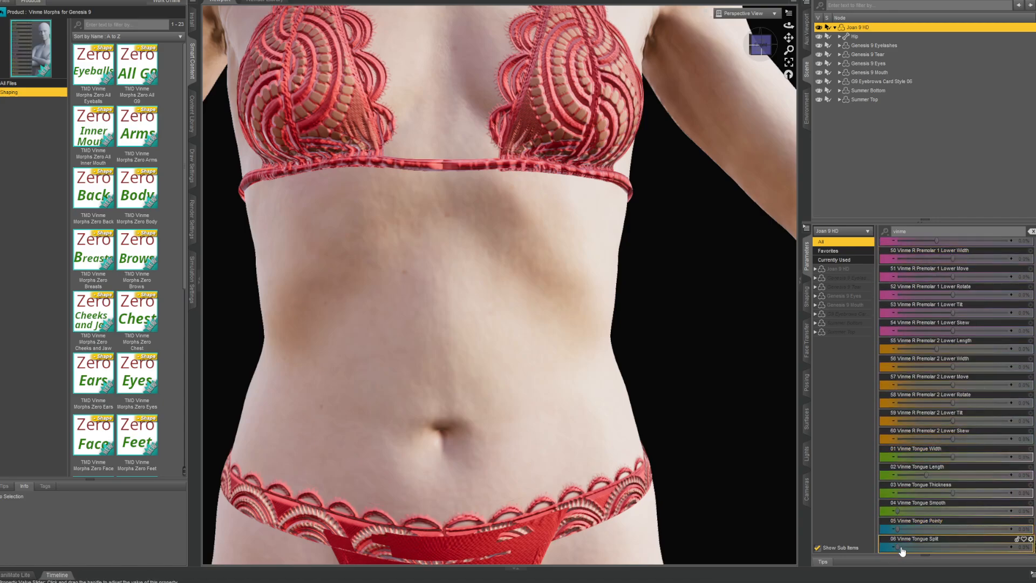
drag(898, 548, 1010, 547)
drag(900, 530, 950, 529)
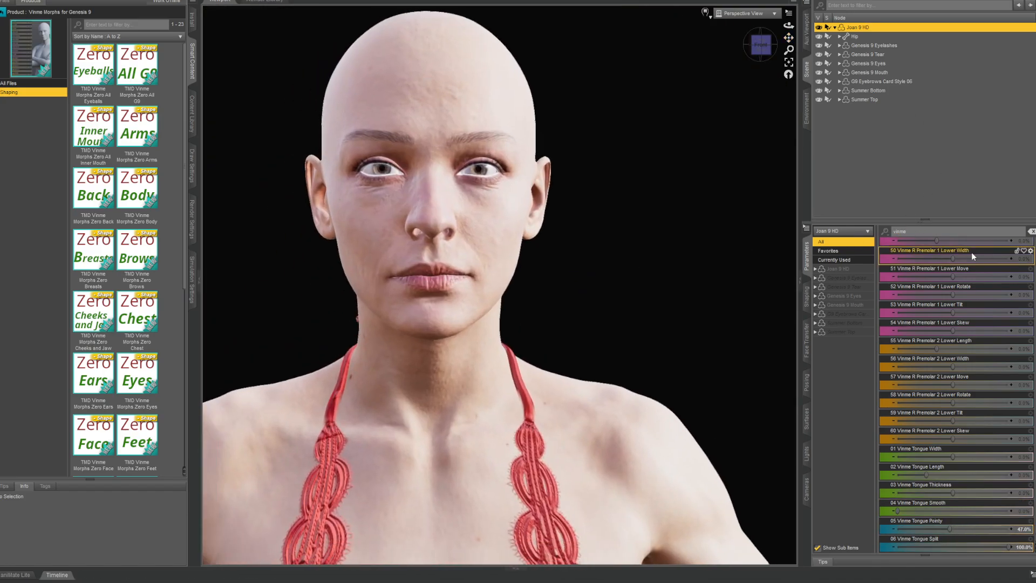
Step: Filter the parameters for "open", set Jaw Open to 100%, and view the open mouth close up from an angle
scroll(971, 252, up, 1)
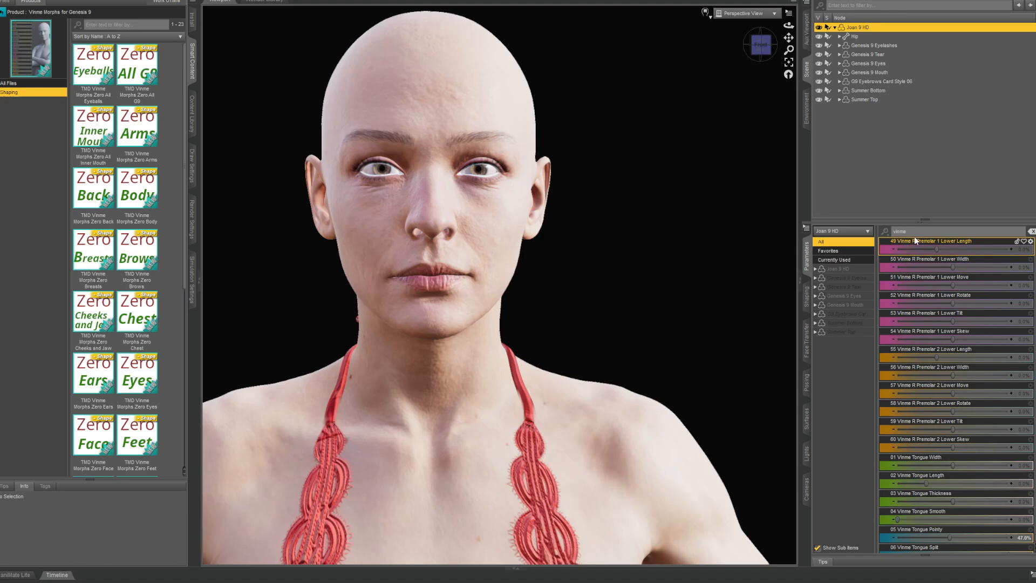
drag(913, 233, 873, 235)
scroll(916, 302, up, 1)
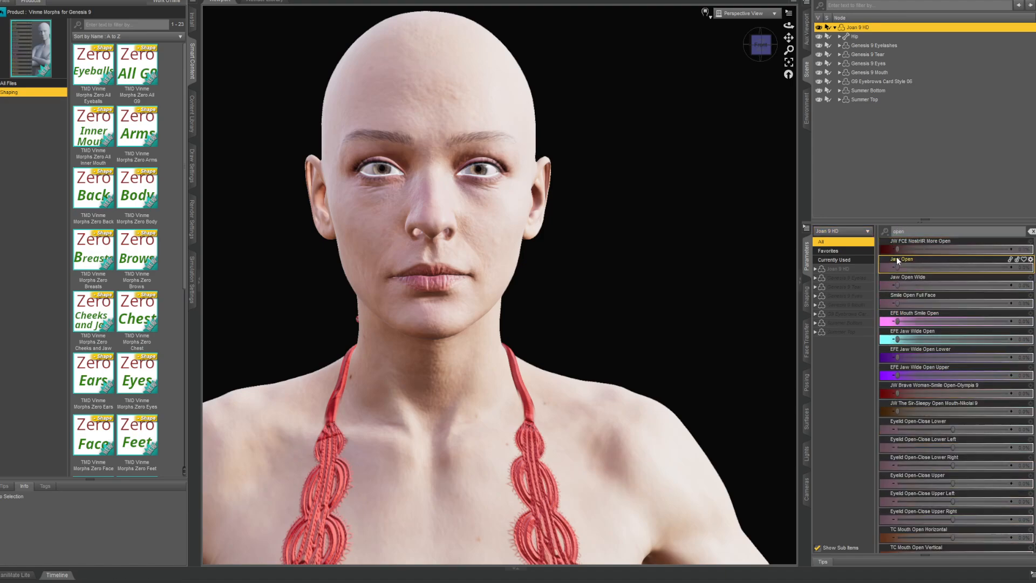
drag(899, 267, 1020, 264)
scroll(703, 234, up, 4)
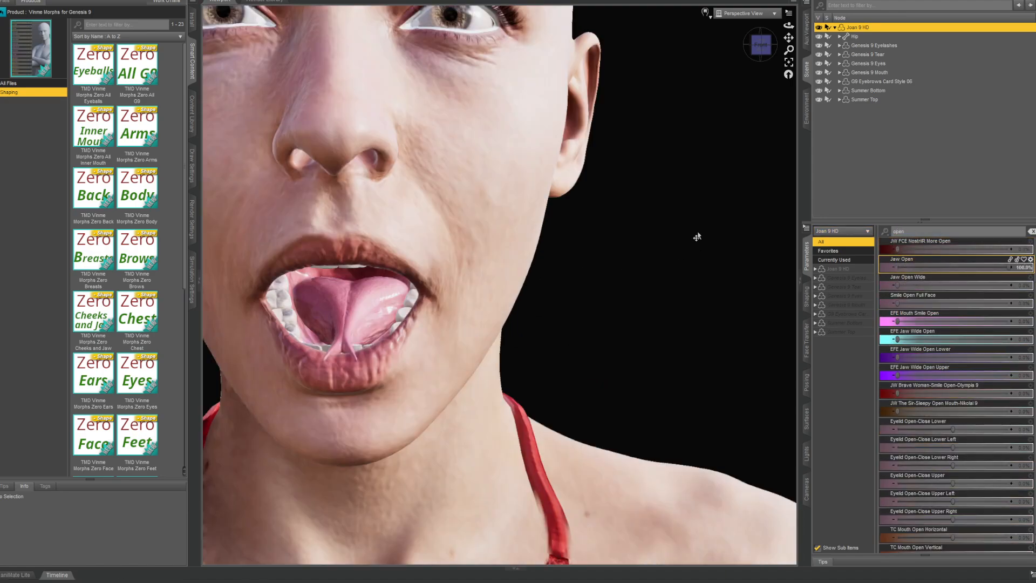
drag(788, 25, 826, 38)
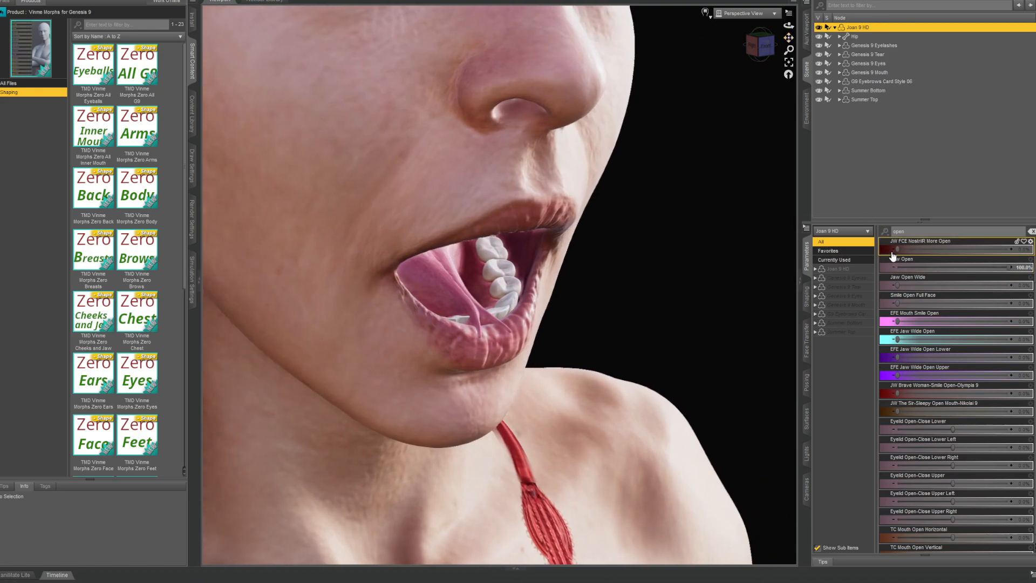
Step: Among the "vinme" parameters, set Tongue Pointy to 0%, Split to 81.4%, Length to 55.2%, Thickness to -17.4% and Width to -18.2%
drag(908, 232, 848, 233)
text(vinme)
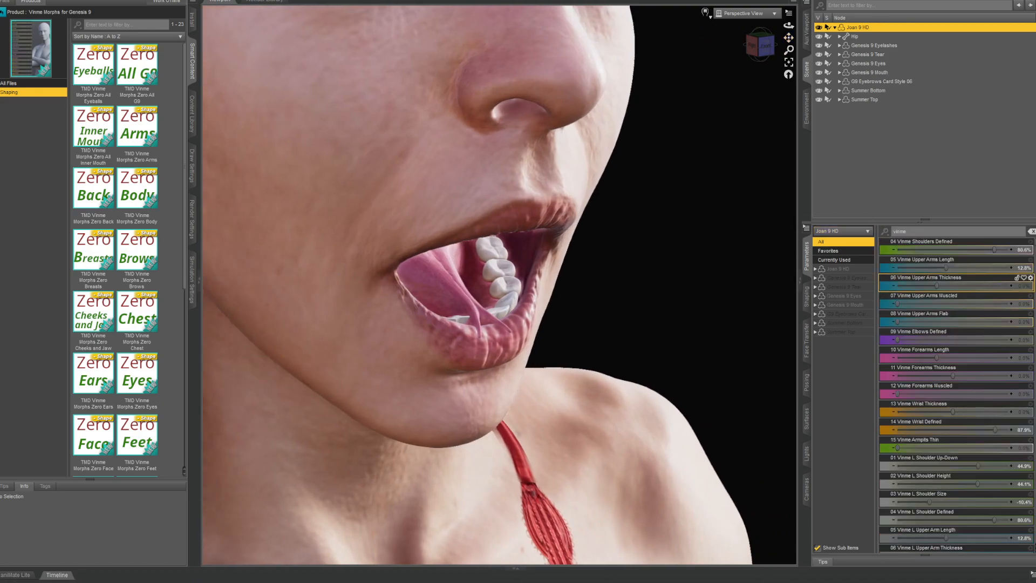
scroll(954, 485, down, 10)
drag(1009, 548, 864, 541)
drag(923, 529, 987, 547)
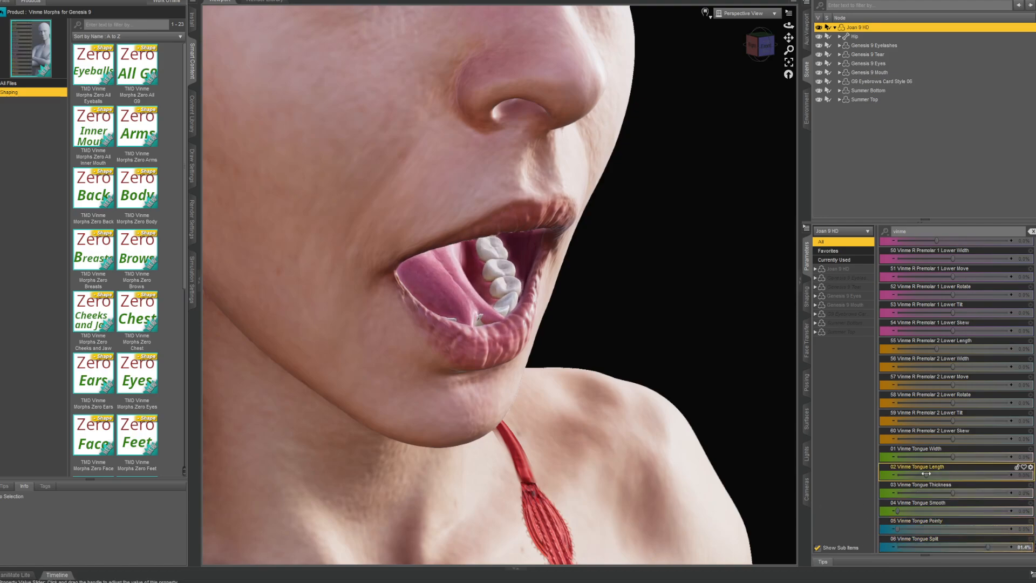
drag(926, 475, 878, 501)
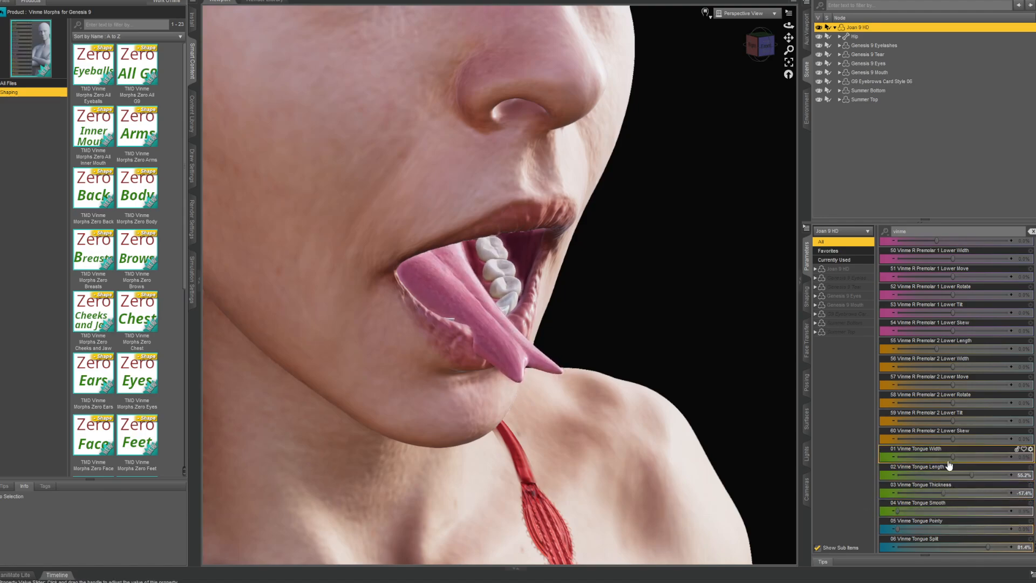
mouse_move(951, 460)
mouse_down()
mouse_move(898, 463)
mouse_move(1008, 464)
mouse_move(940, 465)
mouse_up()
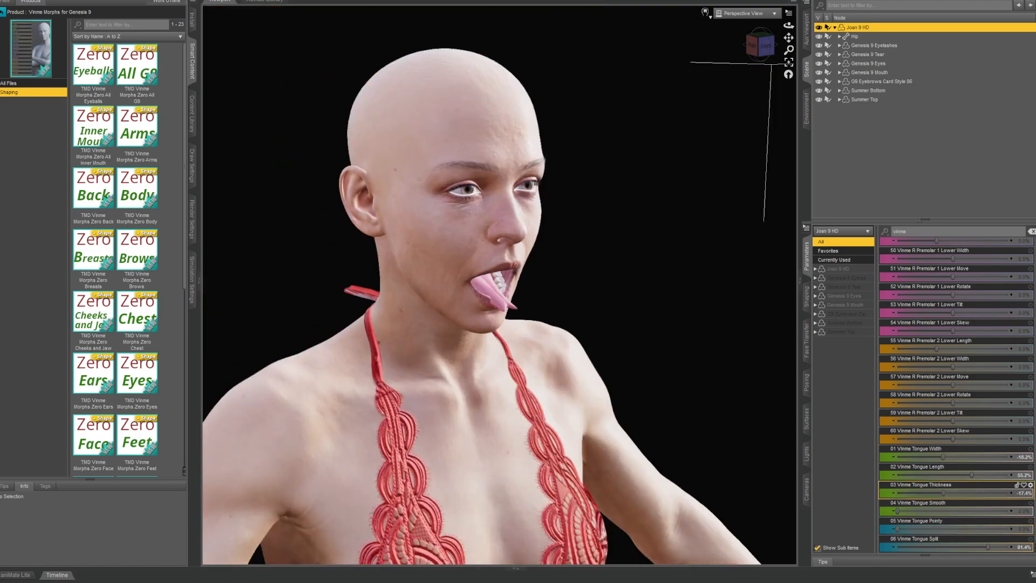
Step: Viewing the figure from the front, set Vinme Tongue Split to 0% and bring Tongue Width, Length and Thickness back close to 0%
click(766, 46)
scroll(688, 130, down, 2)
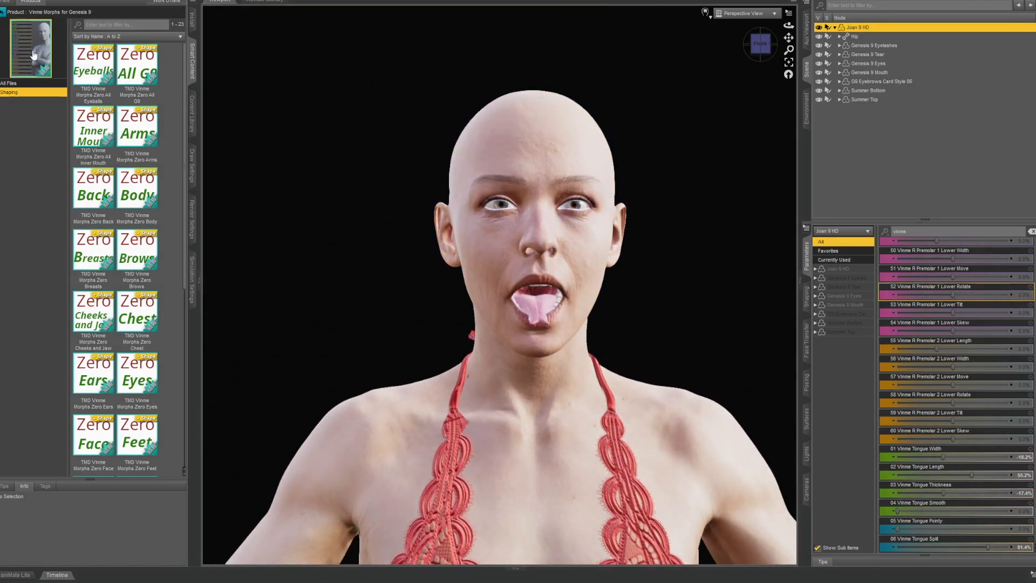
drag(988, 548, 896, 546)
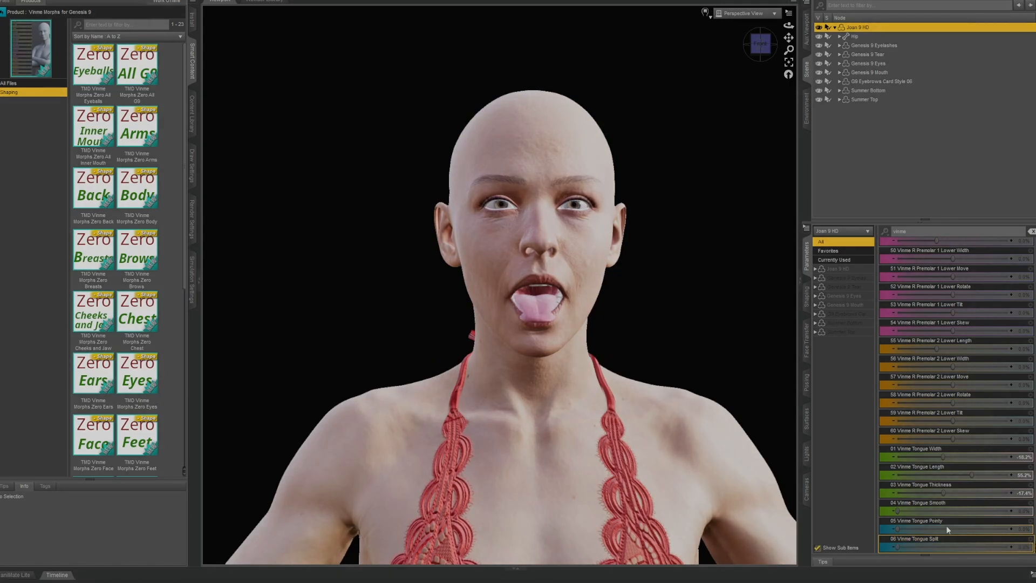
drag(944, 493, 859, 490)
drag(972, 475, 846, 469)
drag(943, 456, 852, 456)
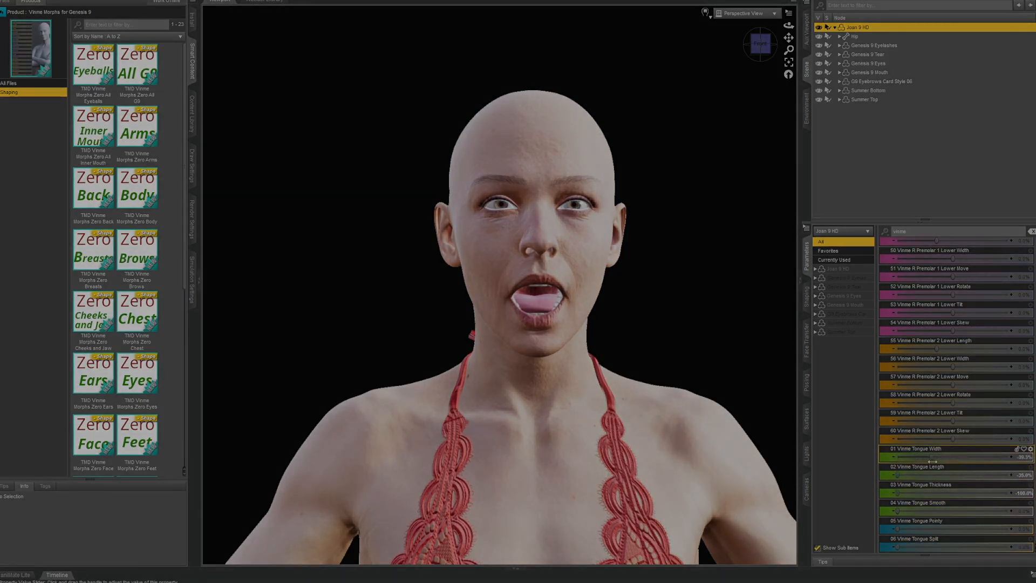
drag(933, 462, 958, 462)
drag(898, 493, 926, 474)
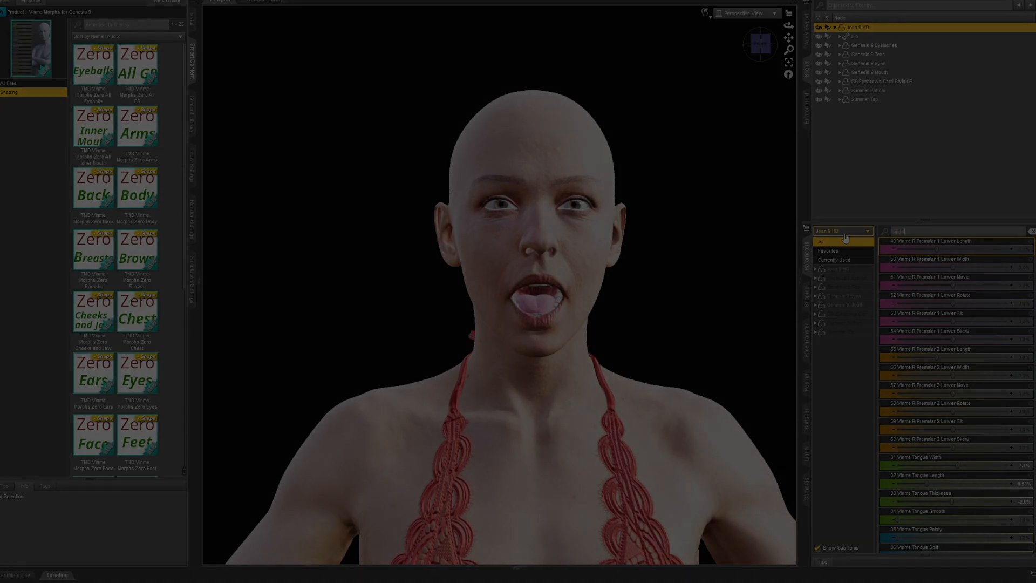